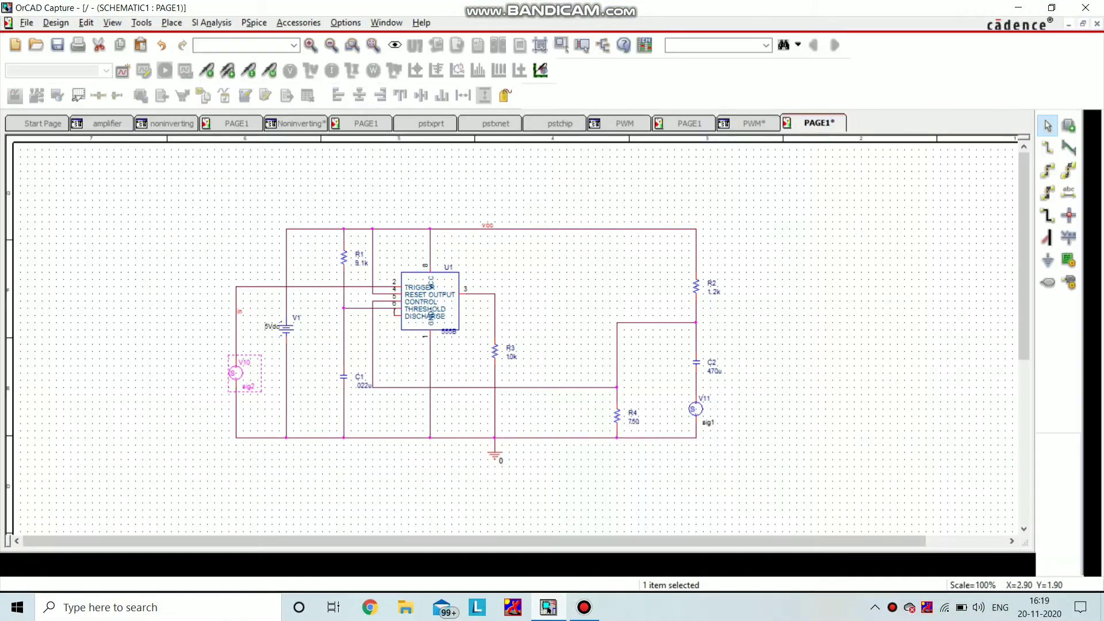
Delete the sources V10, V11 and V1 from the 555 timer schematic.
scroll(292, 317, "up", 1, "ctrl")
scroll(511, 345, "down", 5)
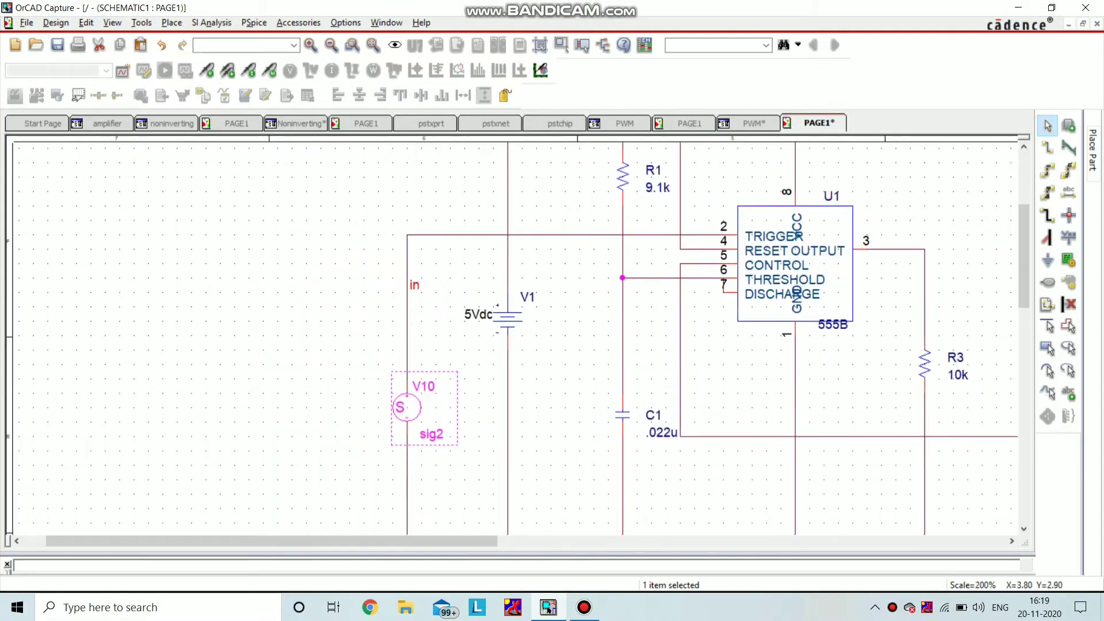
left_click_drag(415, 541, 657, 541)
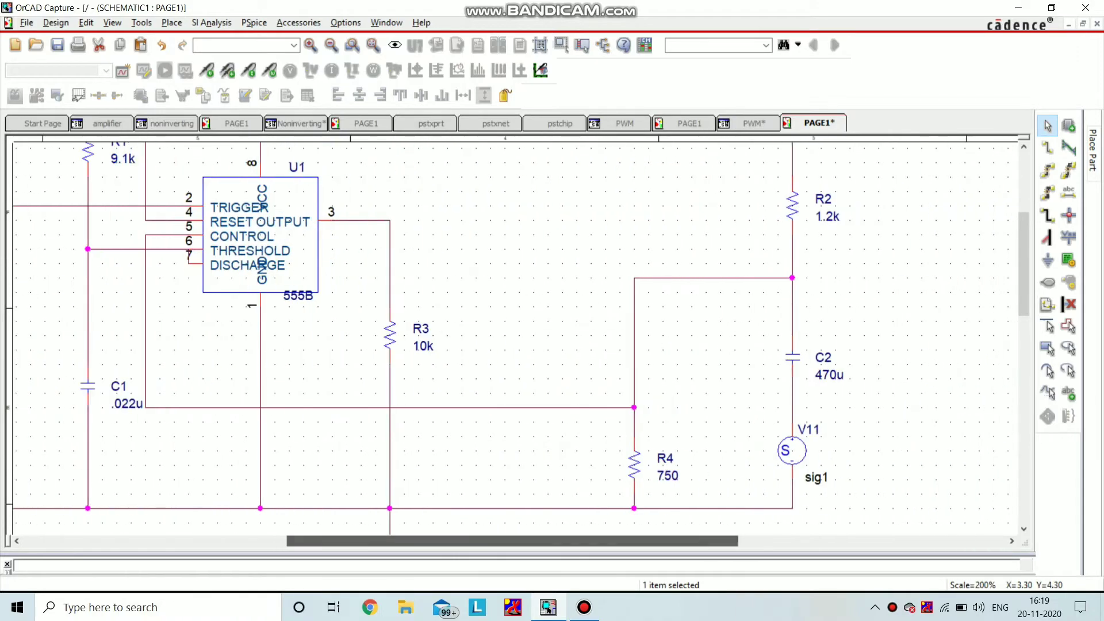
scroll(645, 488, "down", 1, "ctrl")
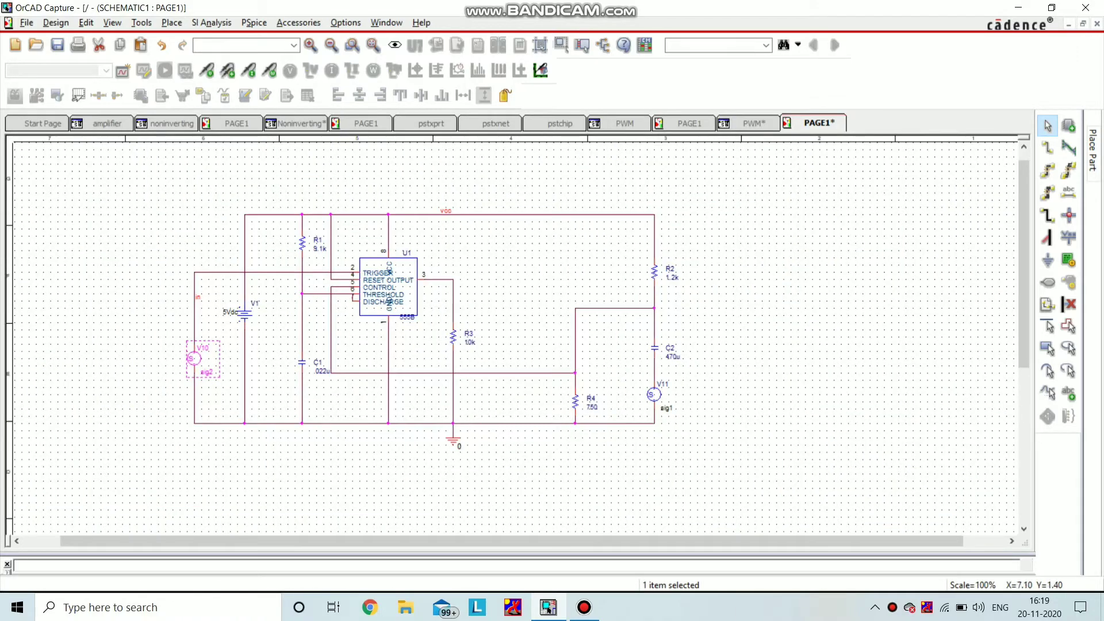
left_click(159, 372)
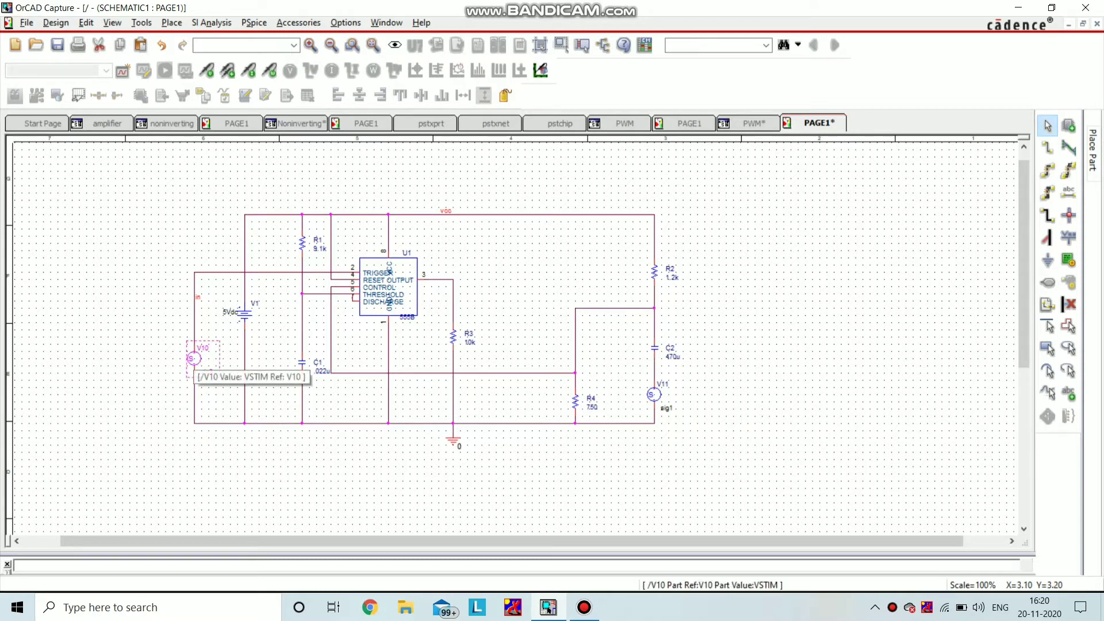
left_click(193, 358)
key("Delete")
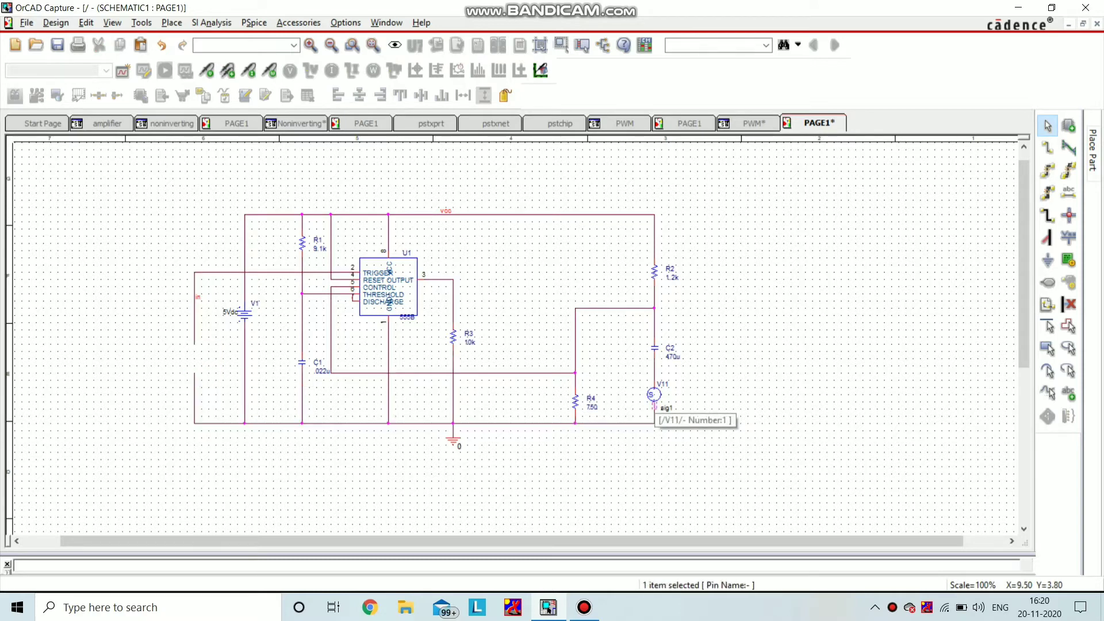
left_click(654, 395)
key("Delete")
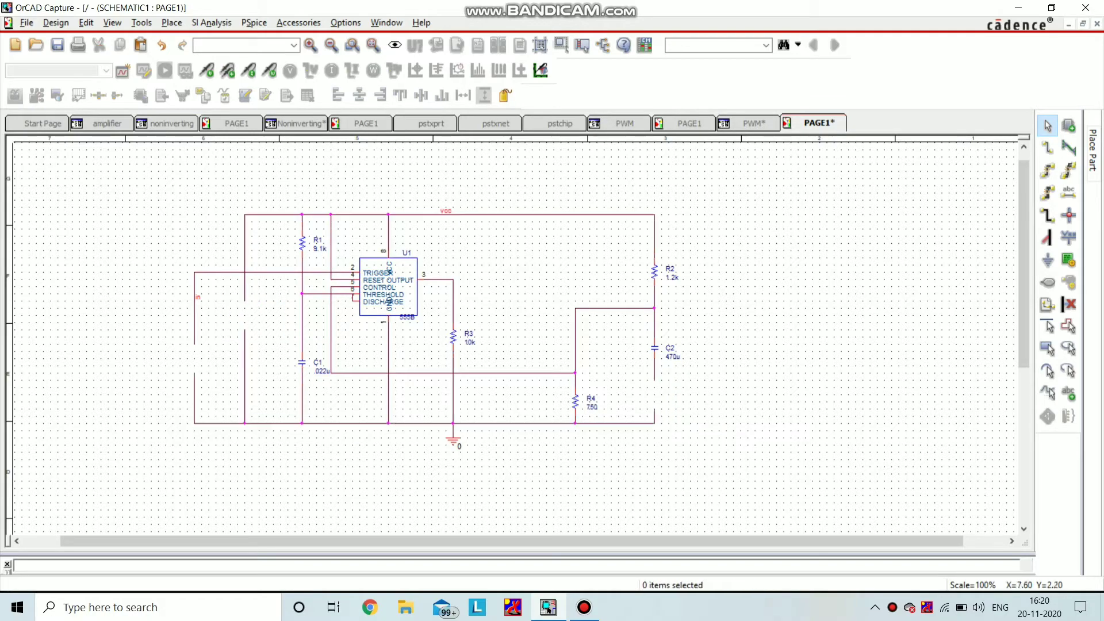
Add the Connector library to the part libraries and pick the HEADER 2 part for placement.
key("p")
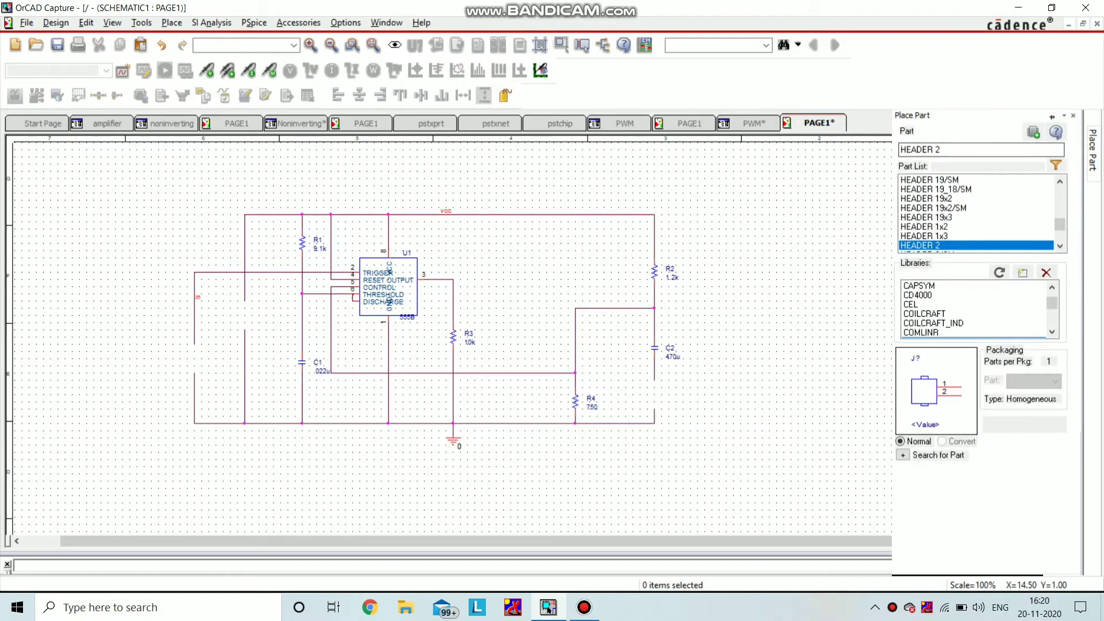
left_click(1023, 272)
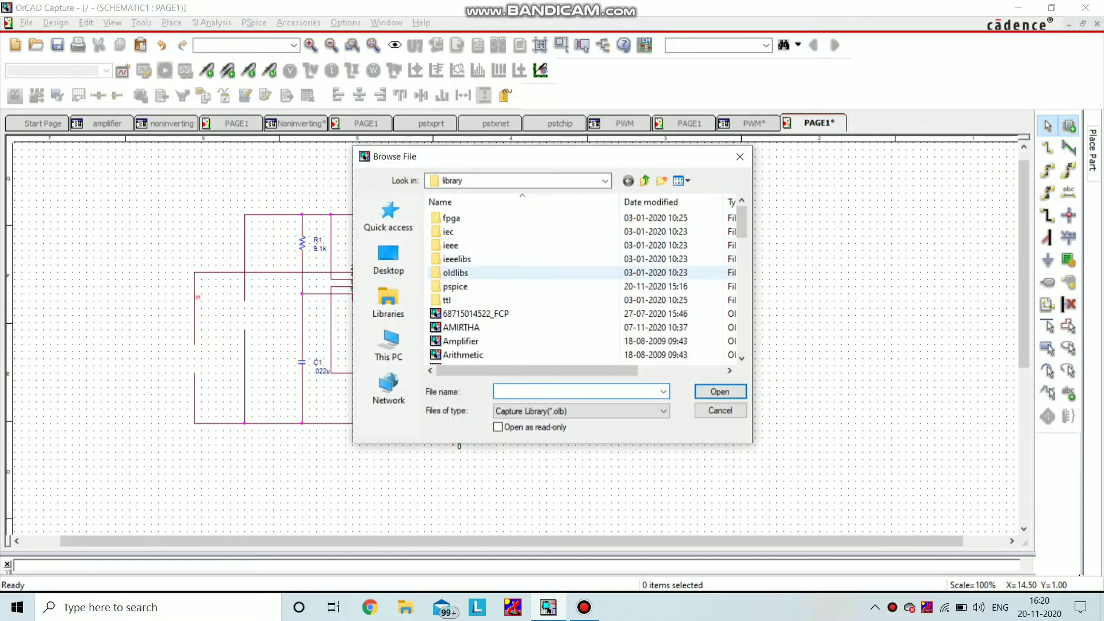
scroll(501, 320, "down", 2)
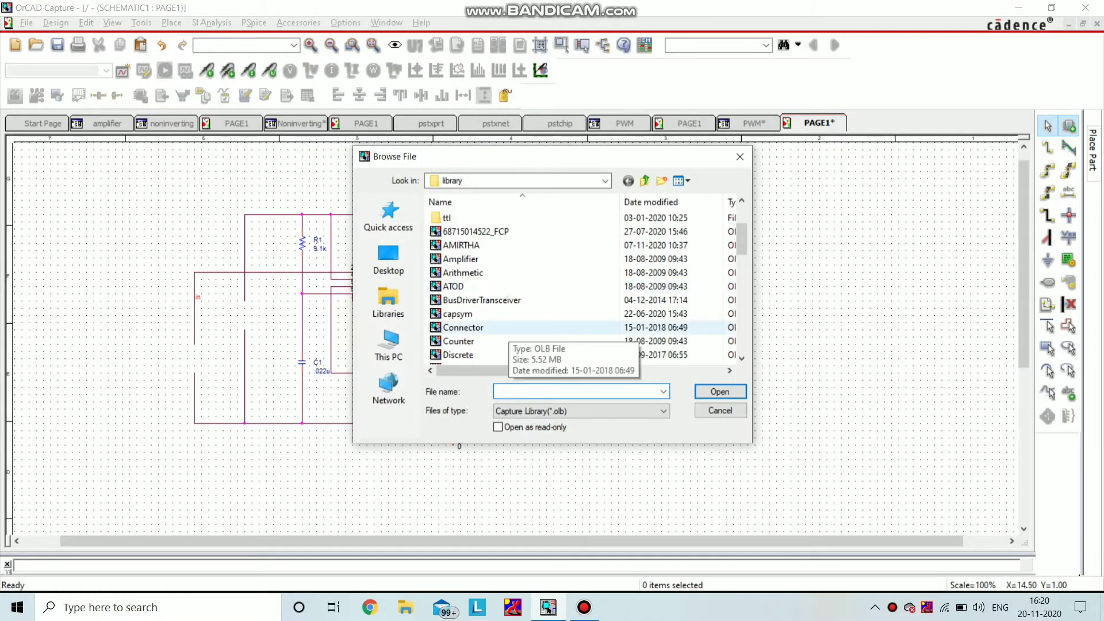
double_click(507, 329)
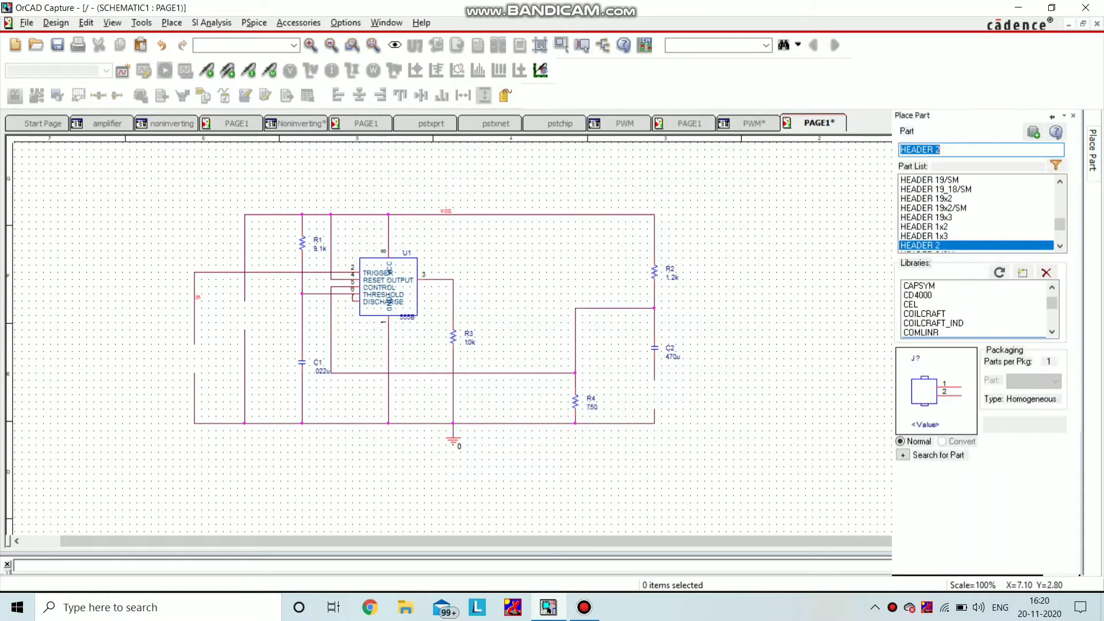
left_click(944, 149)
left_click(1033, 132)
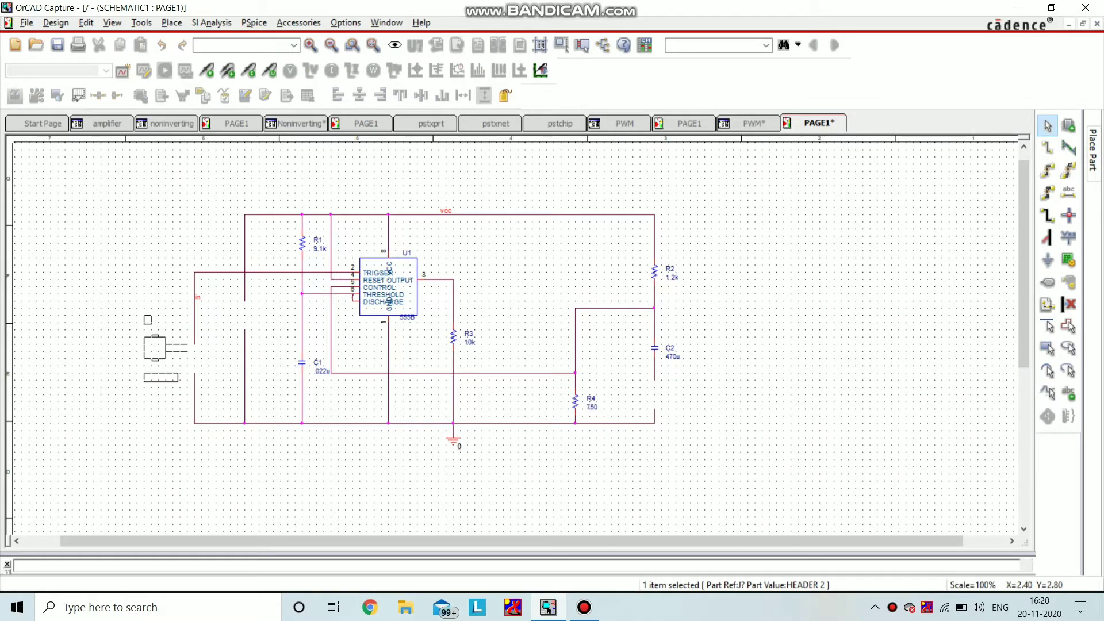
Place three HEADER 2 connectors at the gaps left by V10, V1 and V11, rotating the third one 180 degrees to face the circuit.
left_click_drag(186, 344, 194, 344)
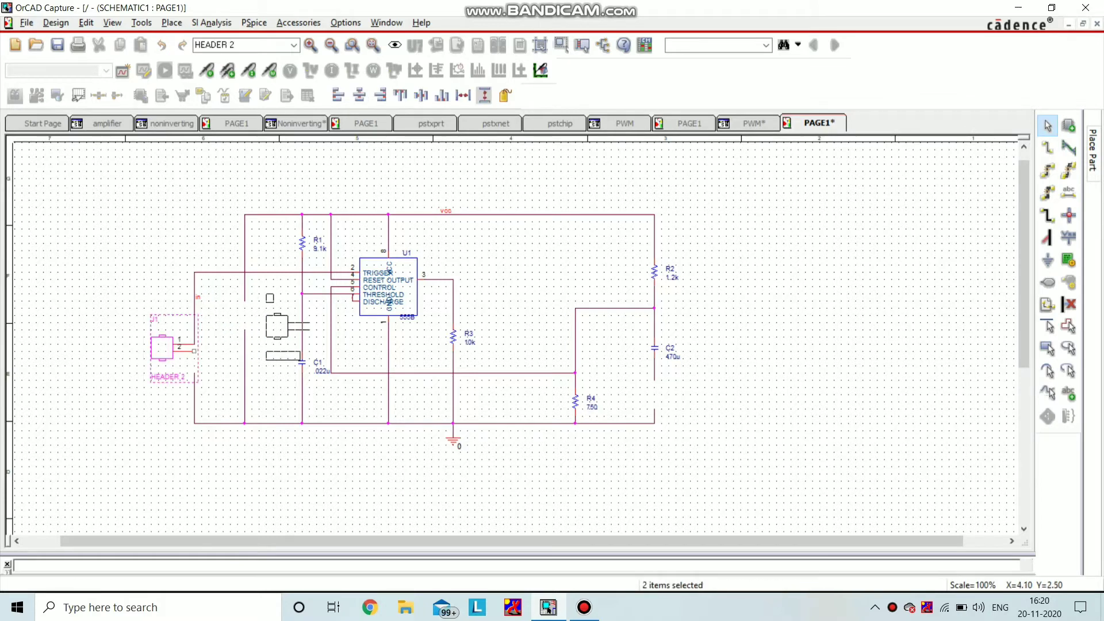
left_click_drag(244, 301, 245, 301)
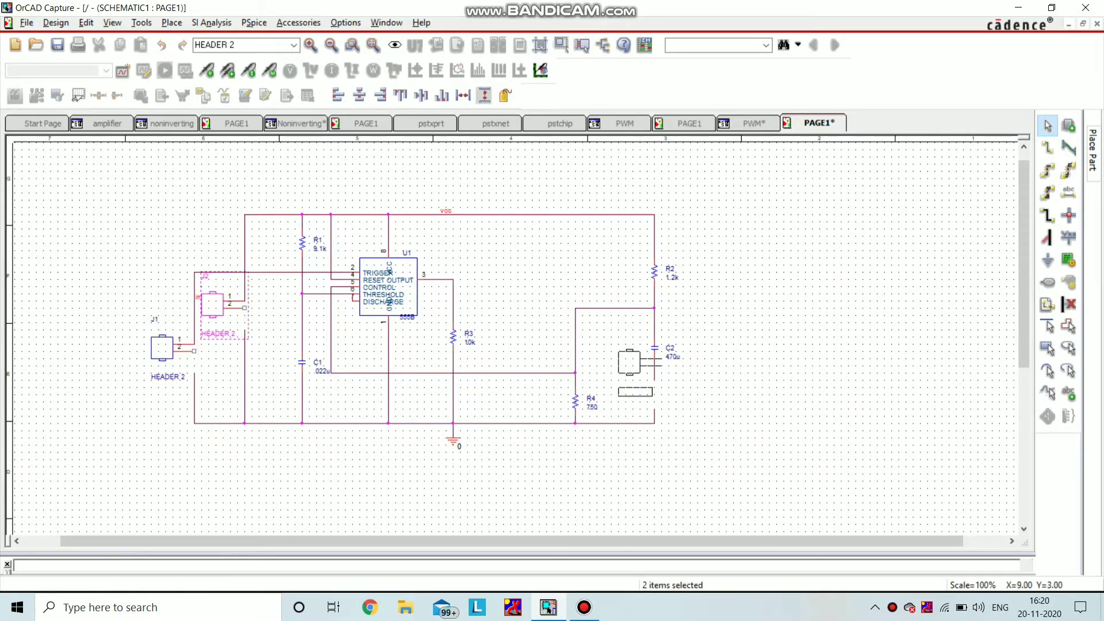
key("r")
key("r")
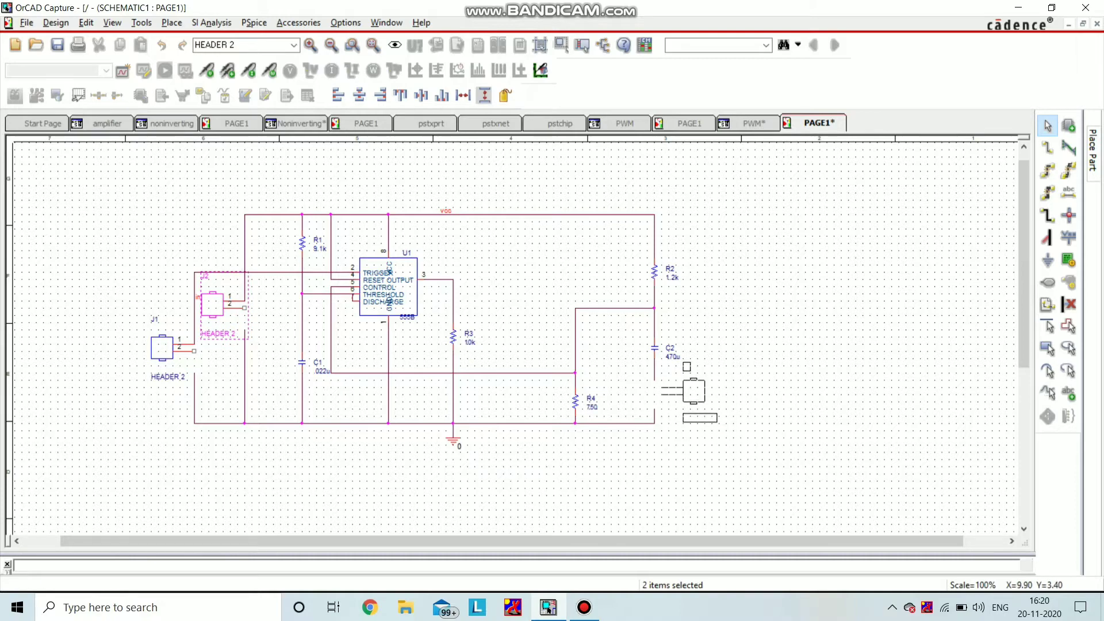
left_click_drag(690, 396, 687, 406)
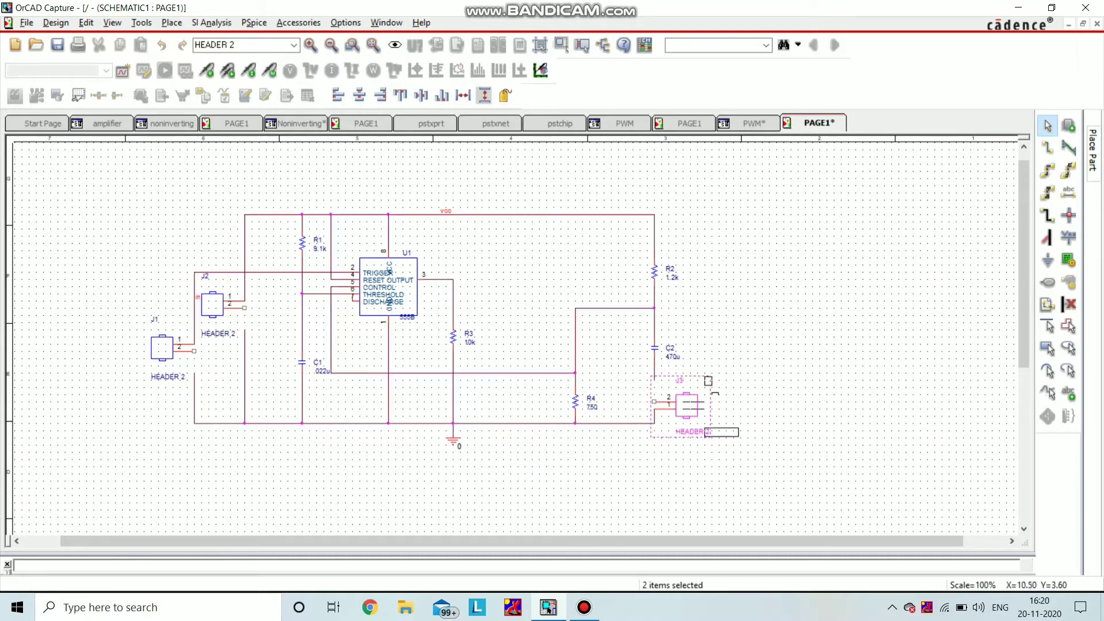
key("Escape")
Wire pin 2 of the header below C2 to the capacitor, and pin 2 of the other two headers to the ground line.
key("w")
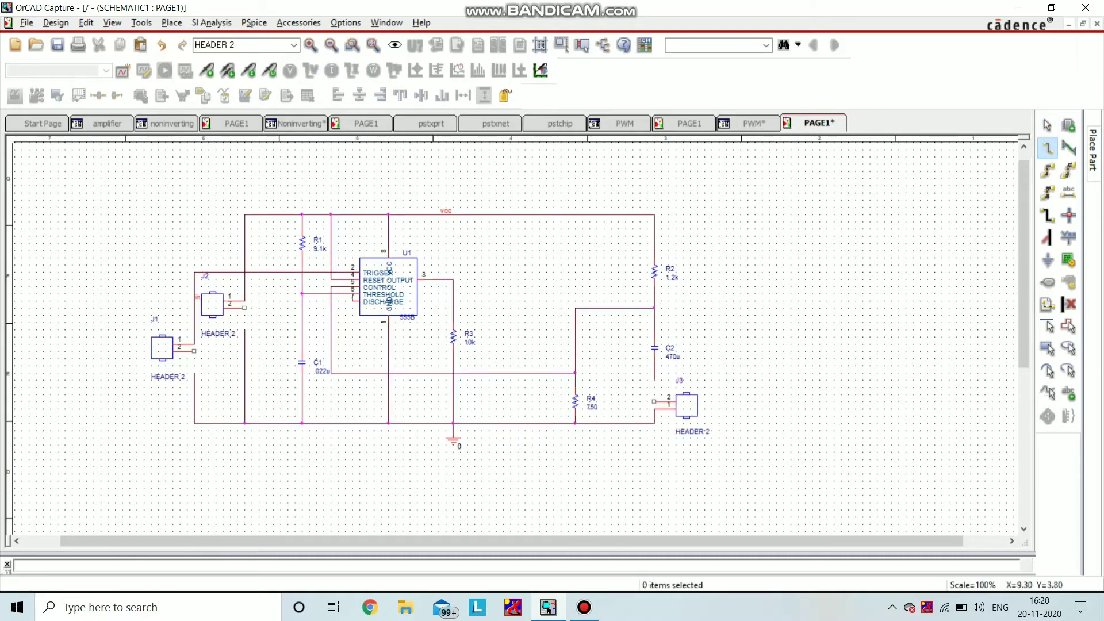
left_click(654, 401)
left_click(654, 358)
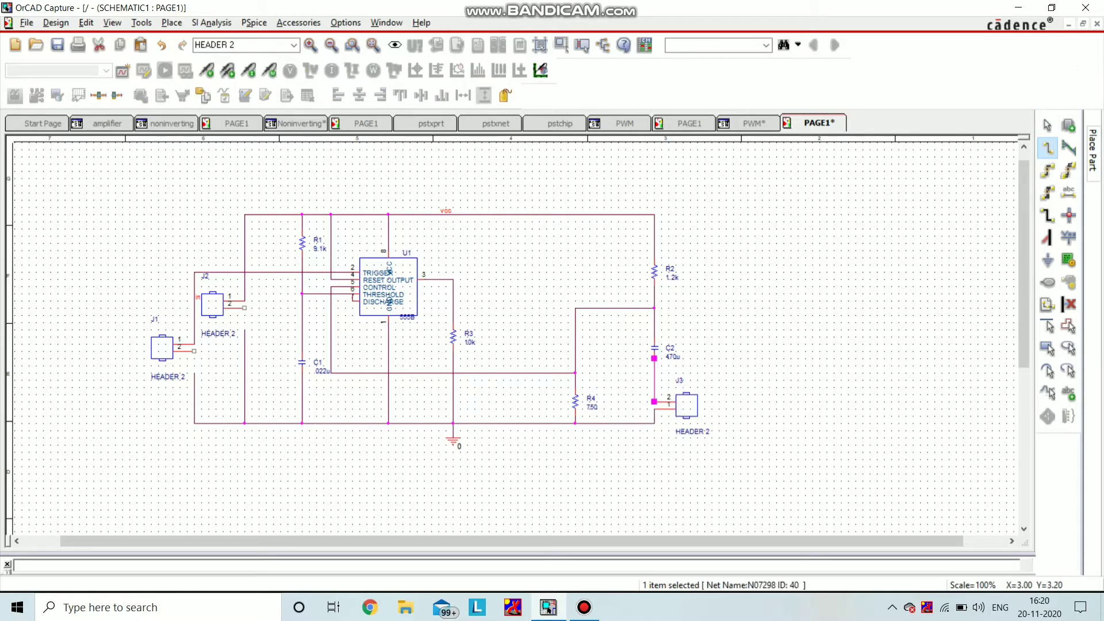
left_click(194, 352)
left_click(193, 373)
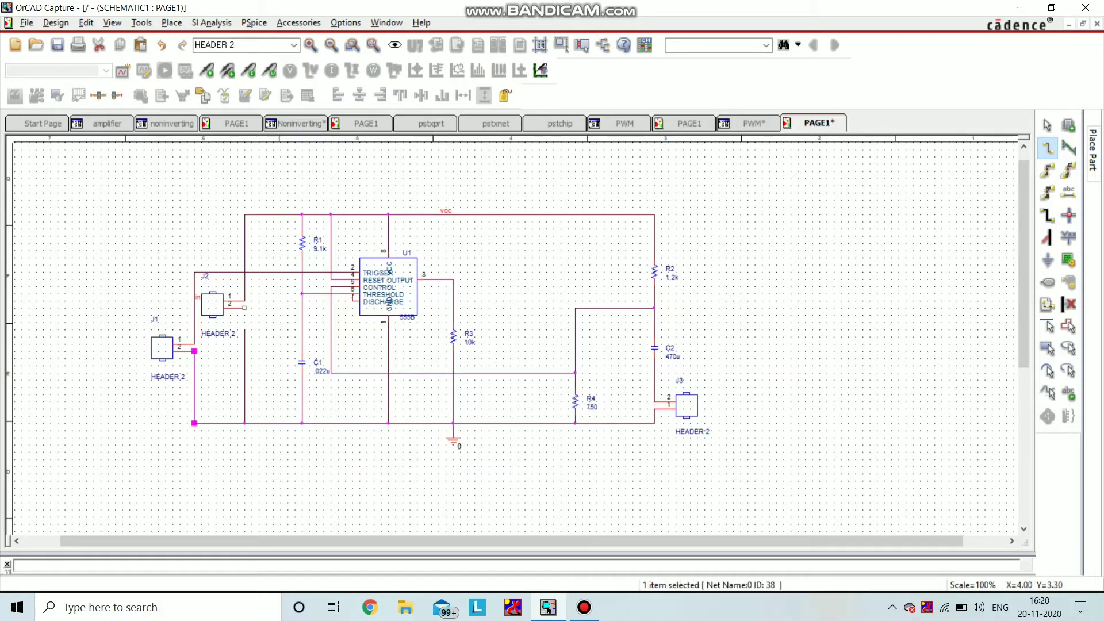
scroll(262, 354, "up", 1, "ctrl")
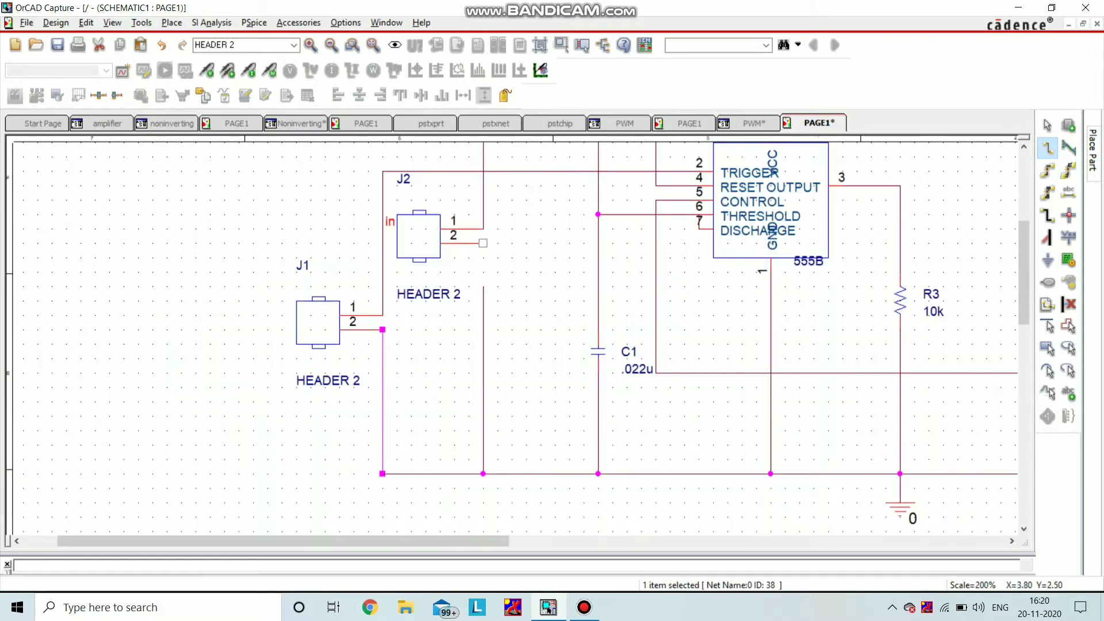
left_click(483, 243)
left_click(483, 286)
key("Escape")
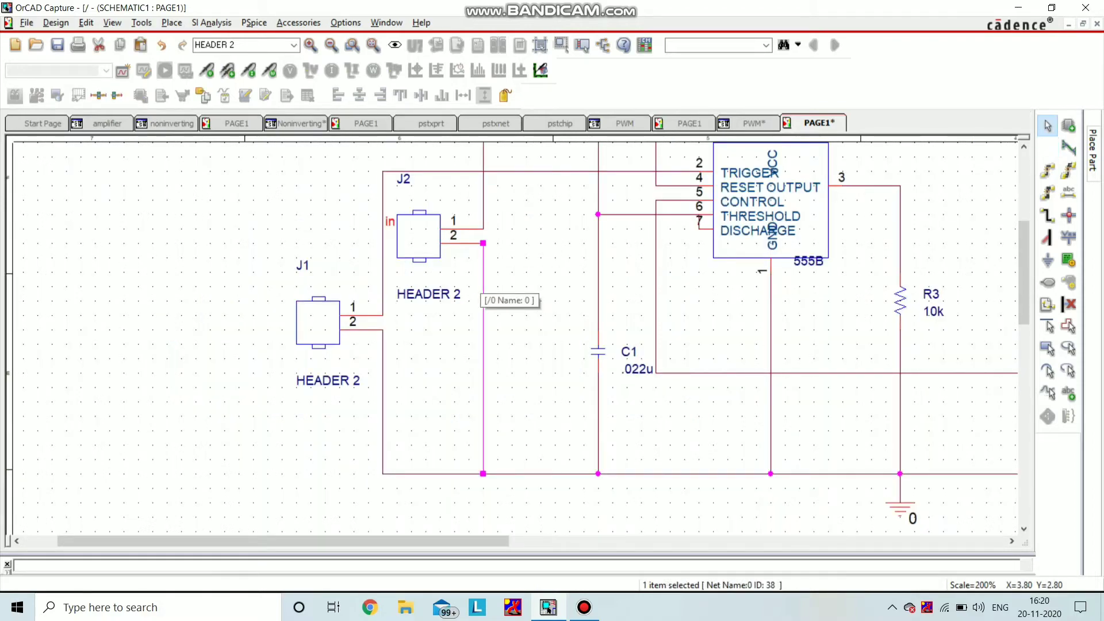
scroll(493, 316, "down", 1, "ctrl")
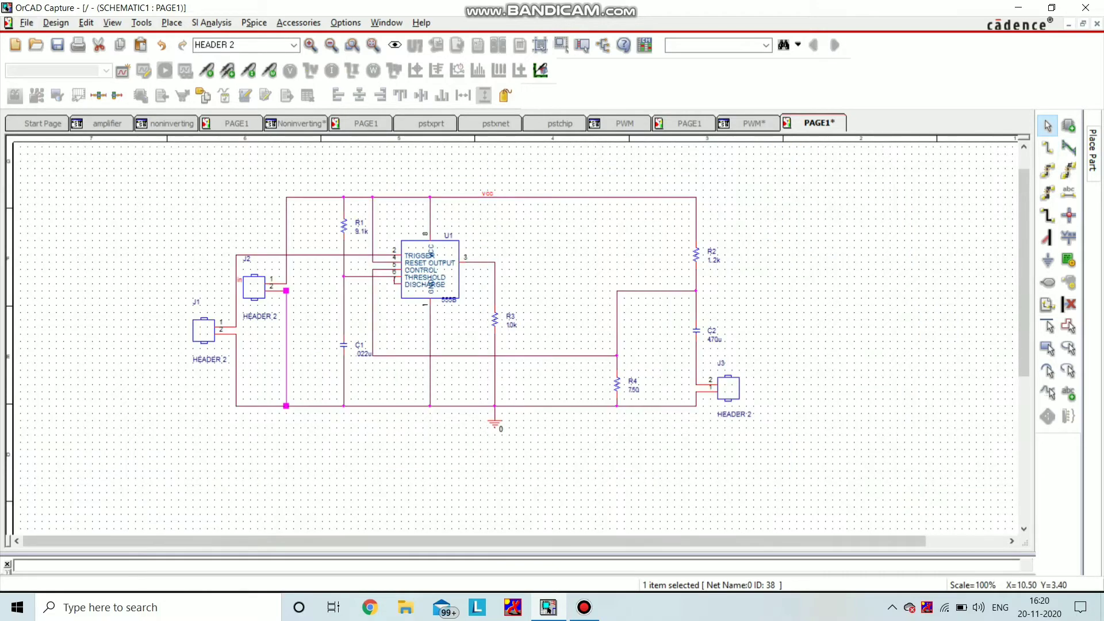
left_click(833, 341)
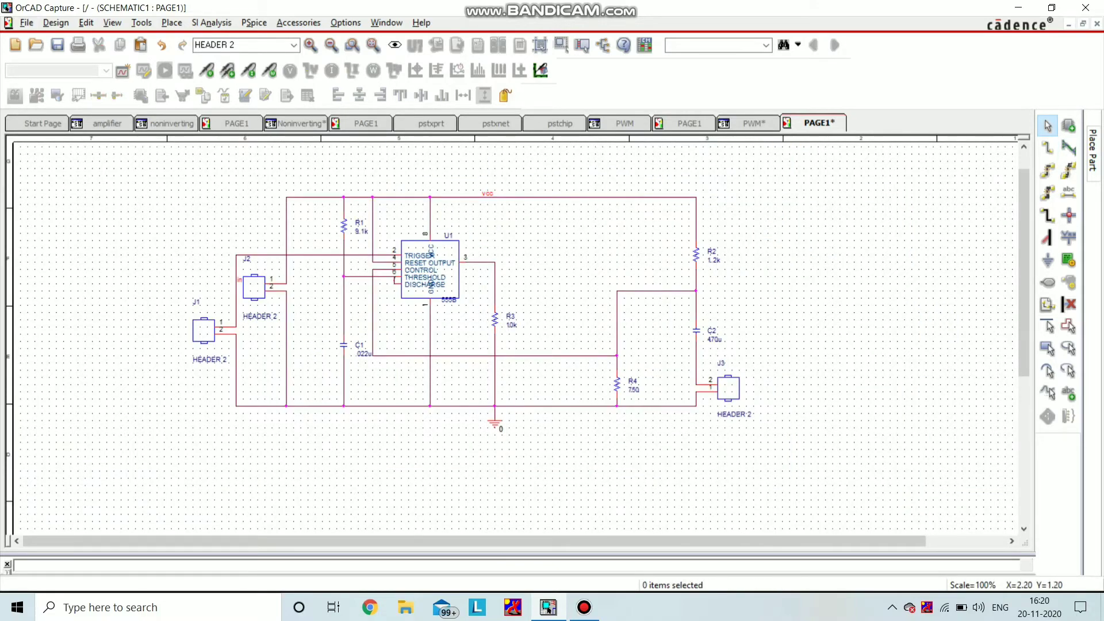
Select the whole circuit and open its part properties in the Property Editor.
left_click_drag(148, 182, 740, 459)
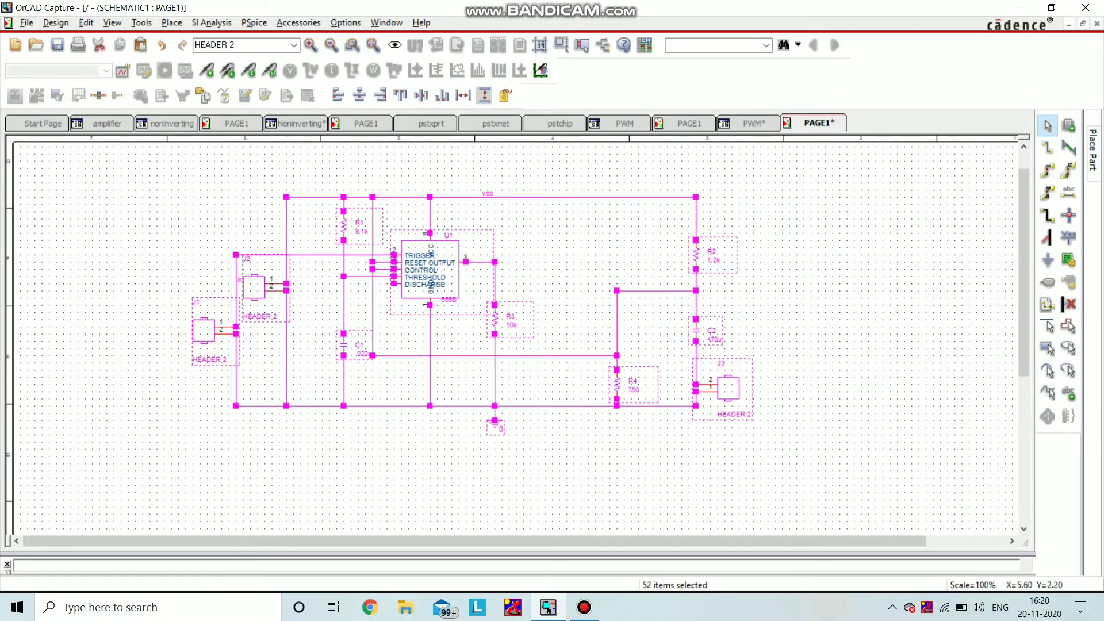
right_click(413, 153)
left_click(461, 234)
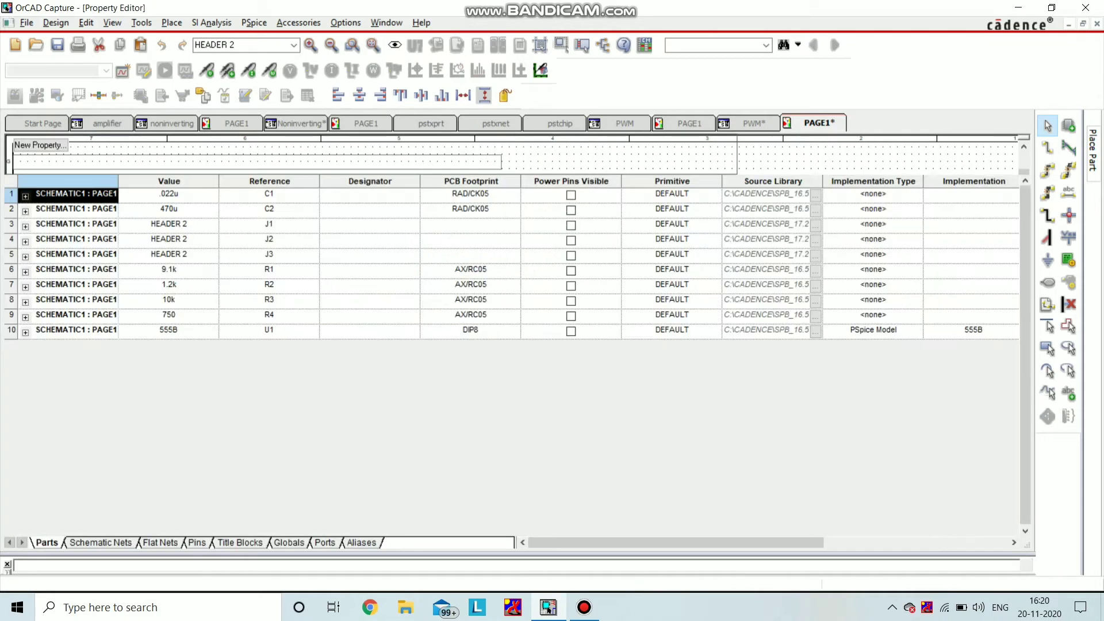
left_click(101, 542)
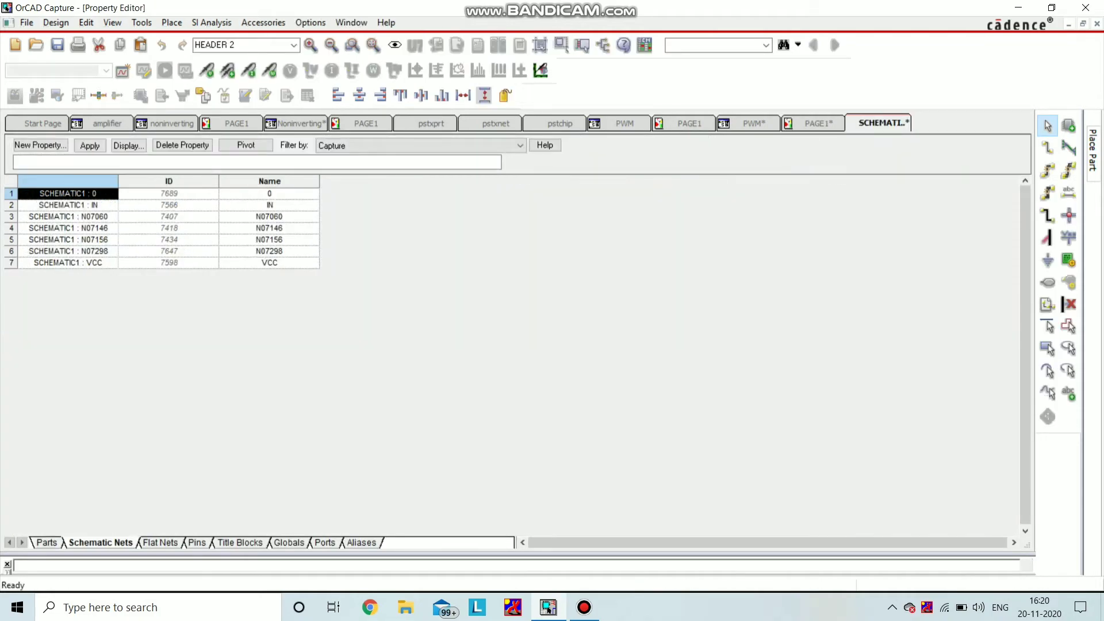
left_click(47, 542)
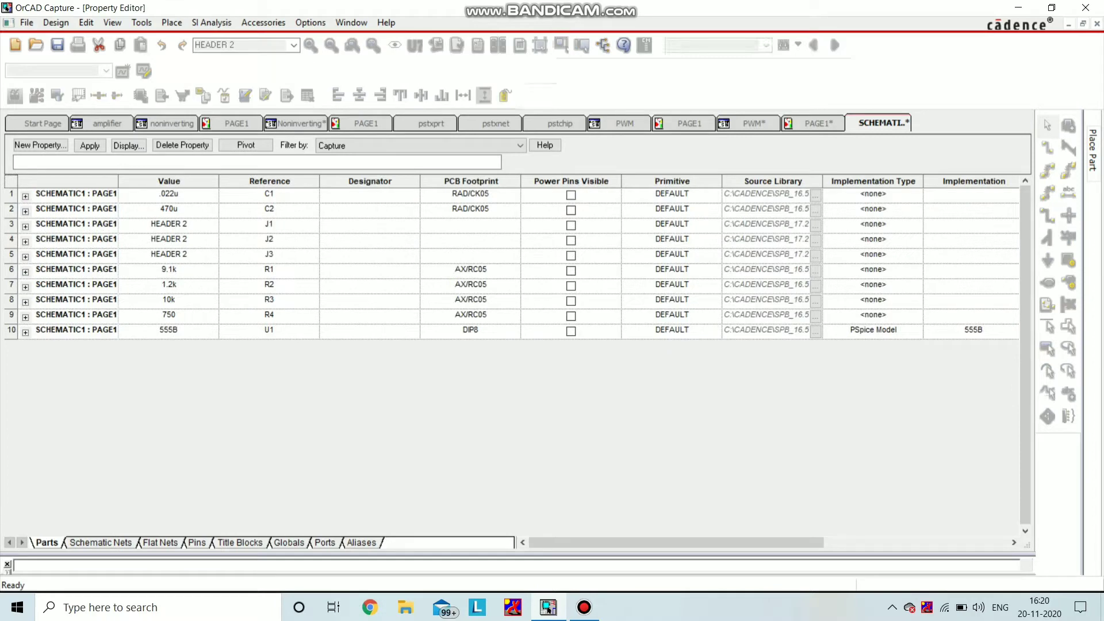
Set the PCB footprint of C1 to 0603 and fill the same value down to C2.
left_click(490, 194)
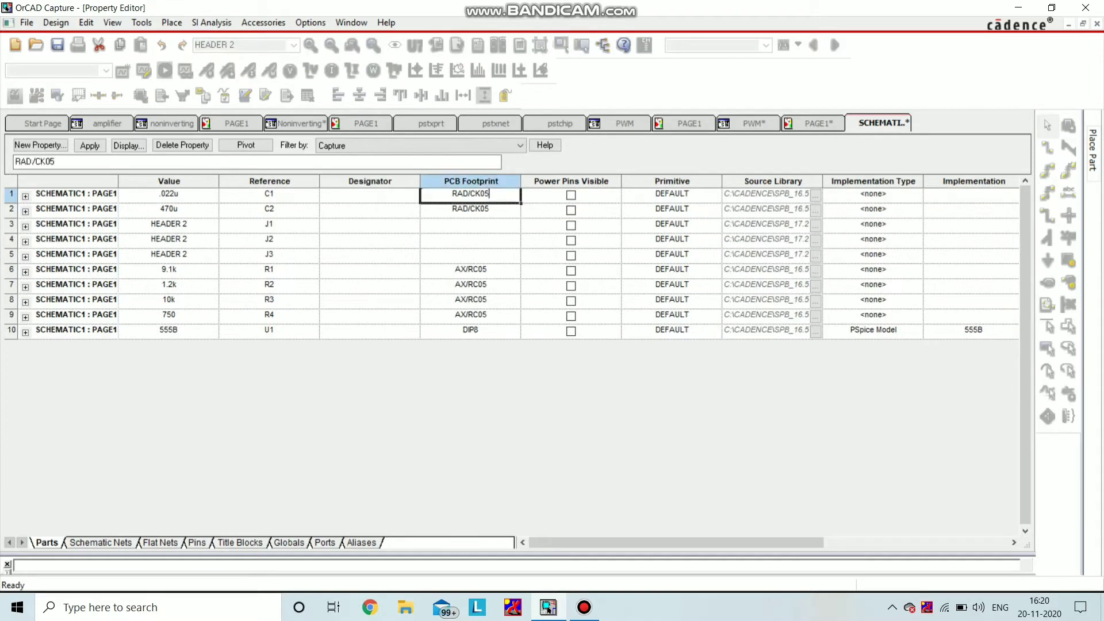
left_click_drag(490, 194, 452, 195)
type("0605")
type("3")
key("Return")
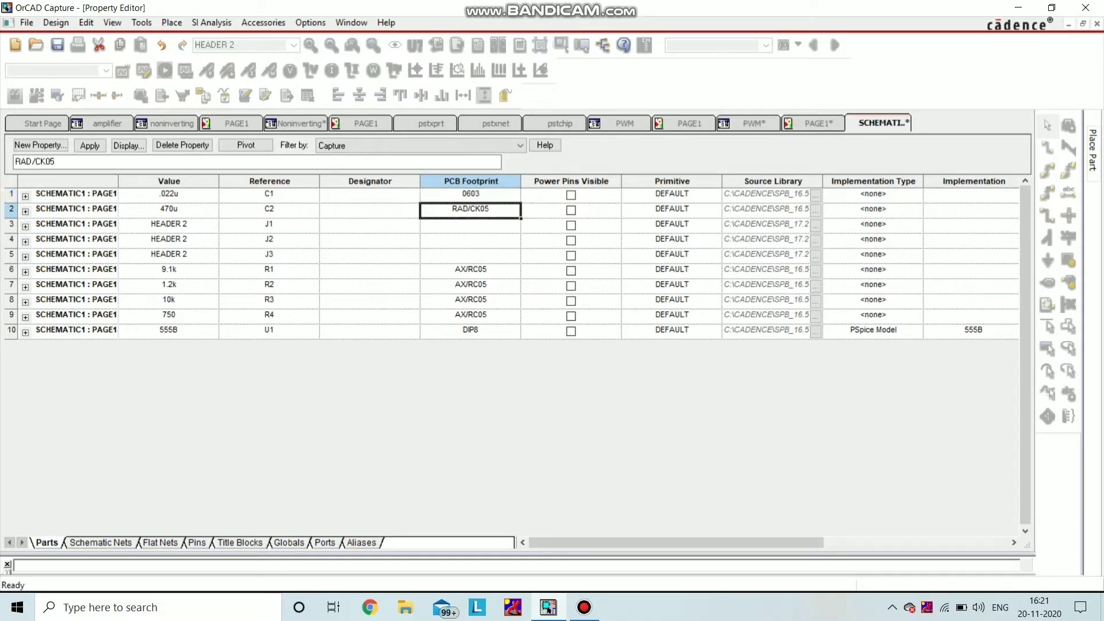
left_click(525, 201)
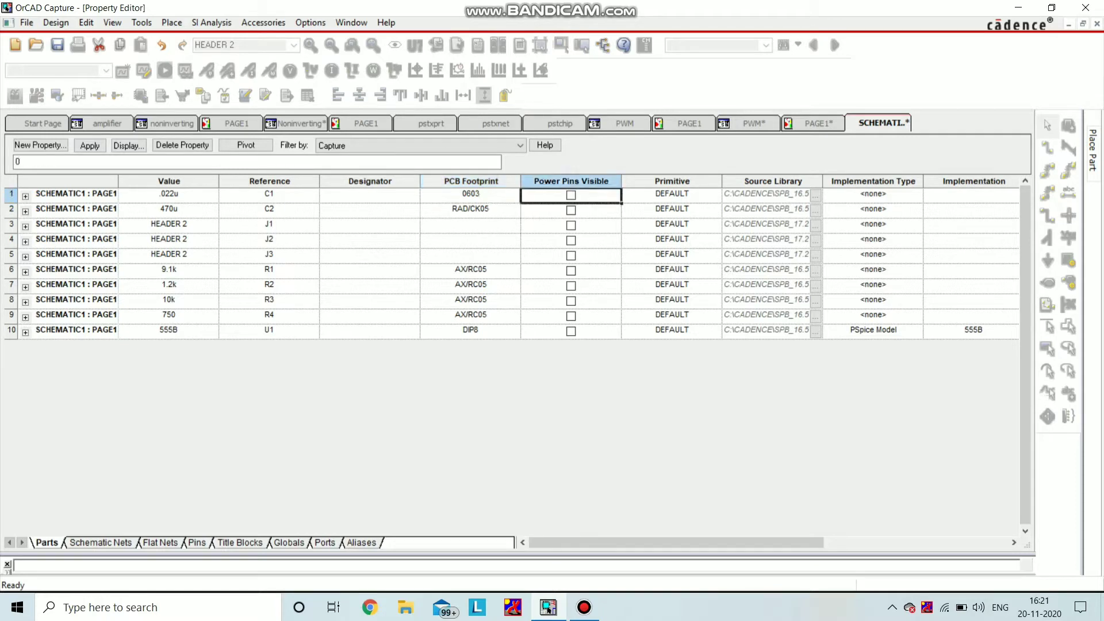
left_click(515, 200)
left_click_drag(521, 203, 521, 218)
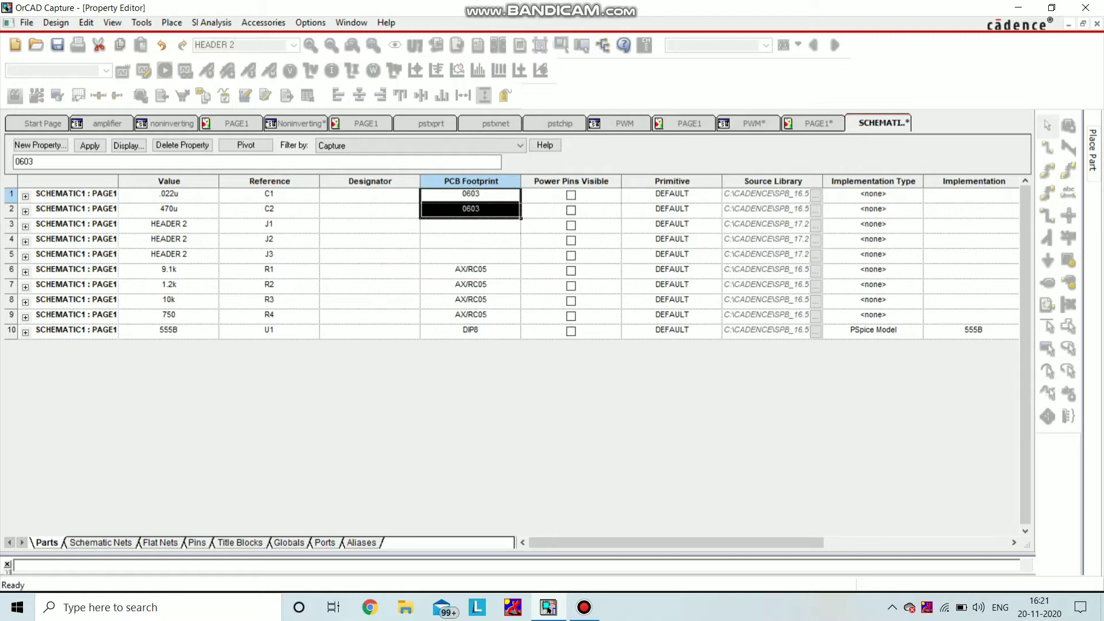
left_click(486, 269)
left_click(481, 209)
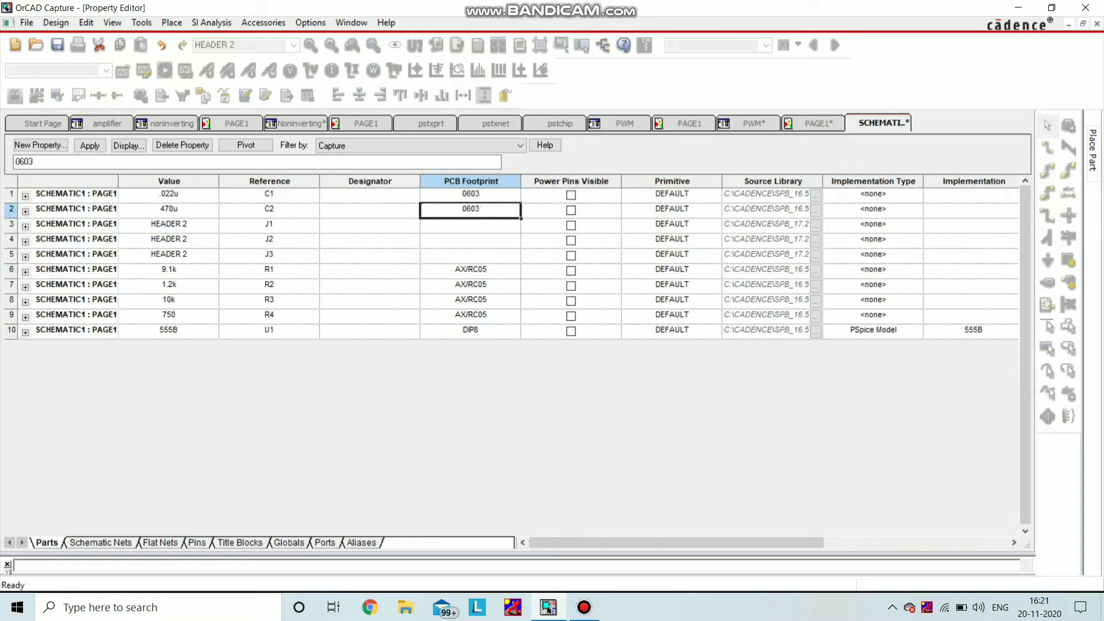
Set the PCB footprint of header J1 to JUMPER2 and fill the same value down to J2 and J3.
left_click(475, 225)
type("JU")
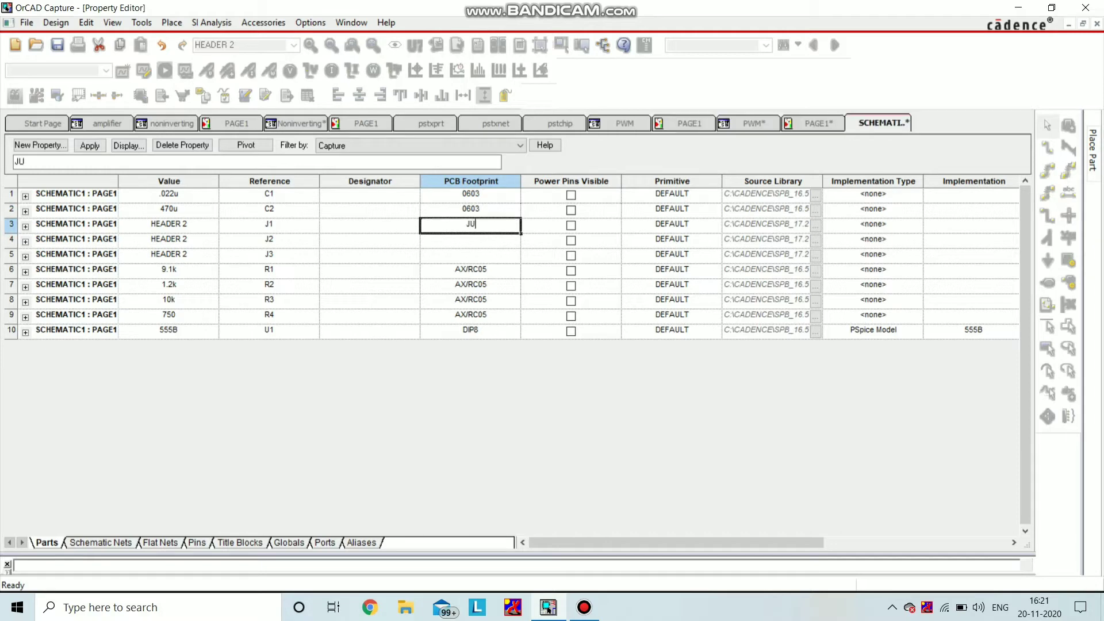
type("MPER2")
key("Return")
key("Up")
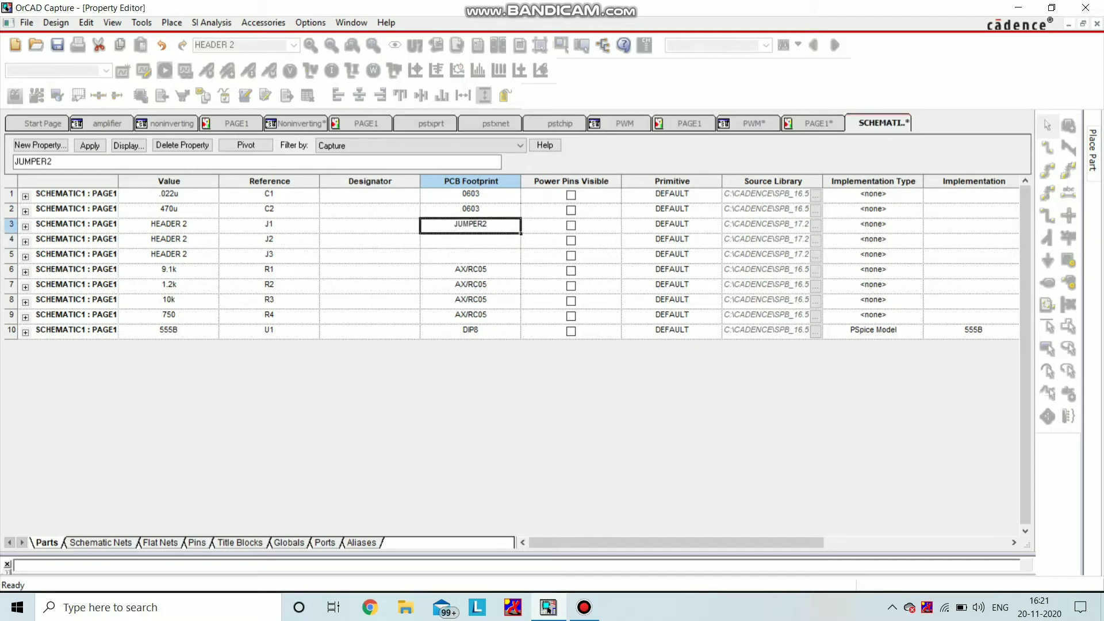
key("ctrl+c")
left_click_drag(521, 233, 520, 259)
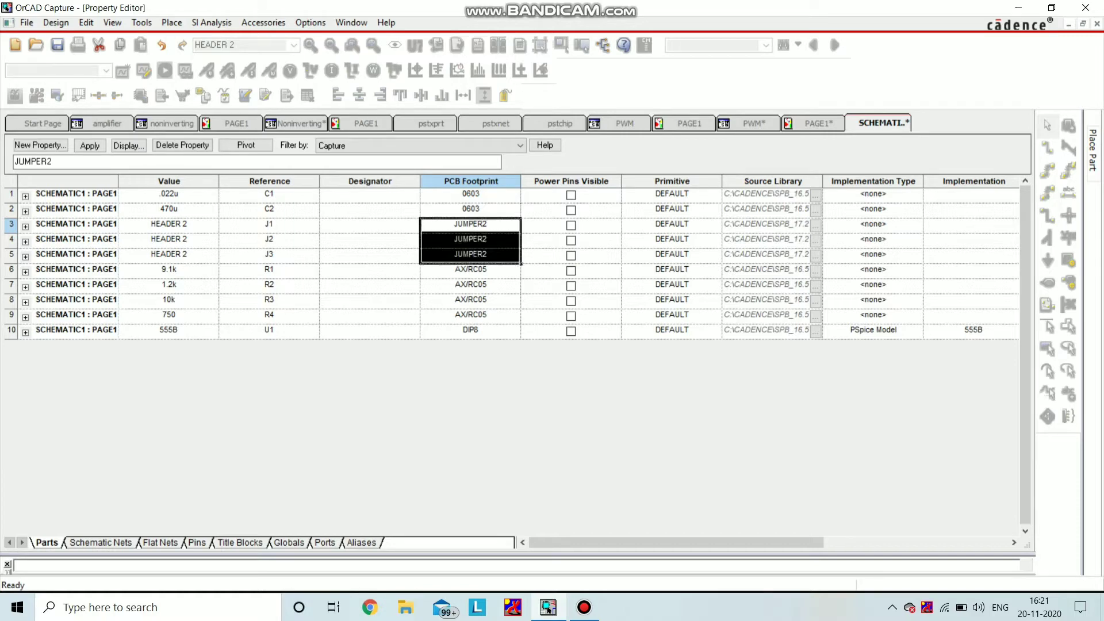
Set the PCB footprint of R1 to 0603 and fill the same value down to R4.
left_click(487, 269)
double_click(482, 270)
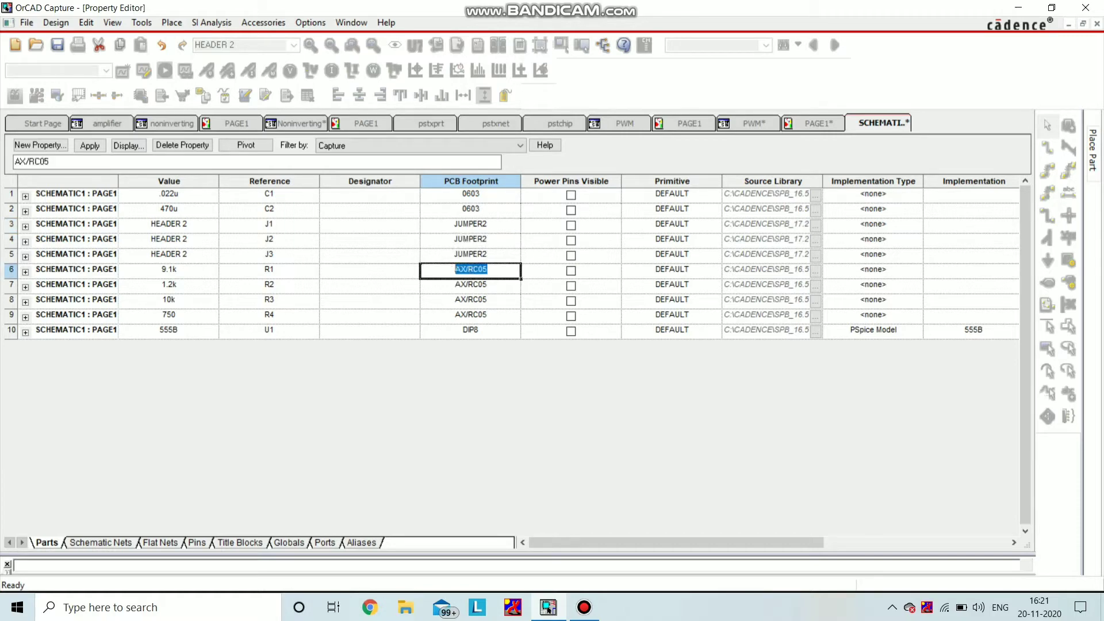
type("0603")
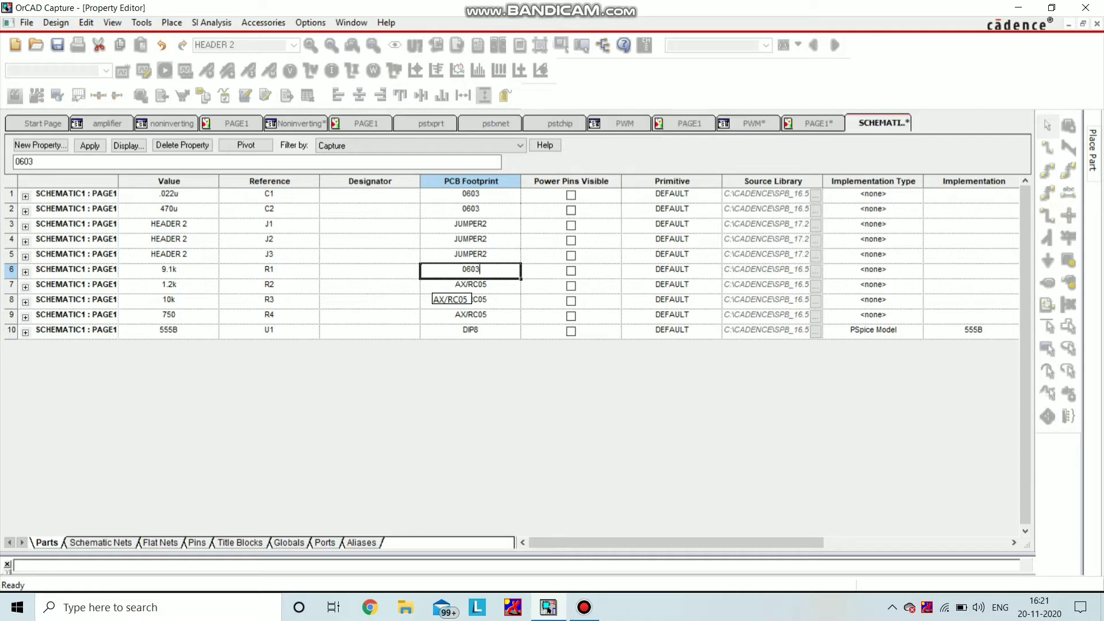
left_click(500, 315)
left_click(489, 271)
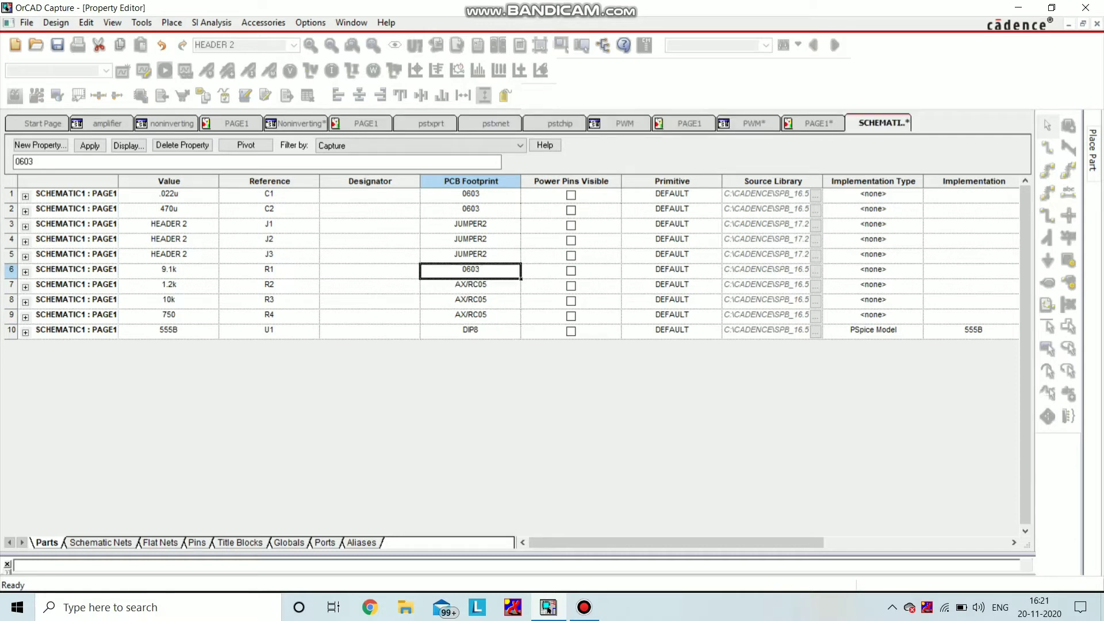
left_click_drag(521, 279, 516, 317)
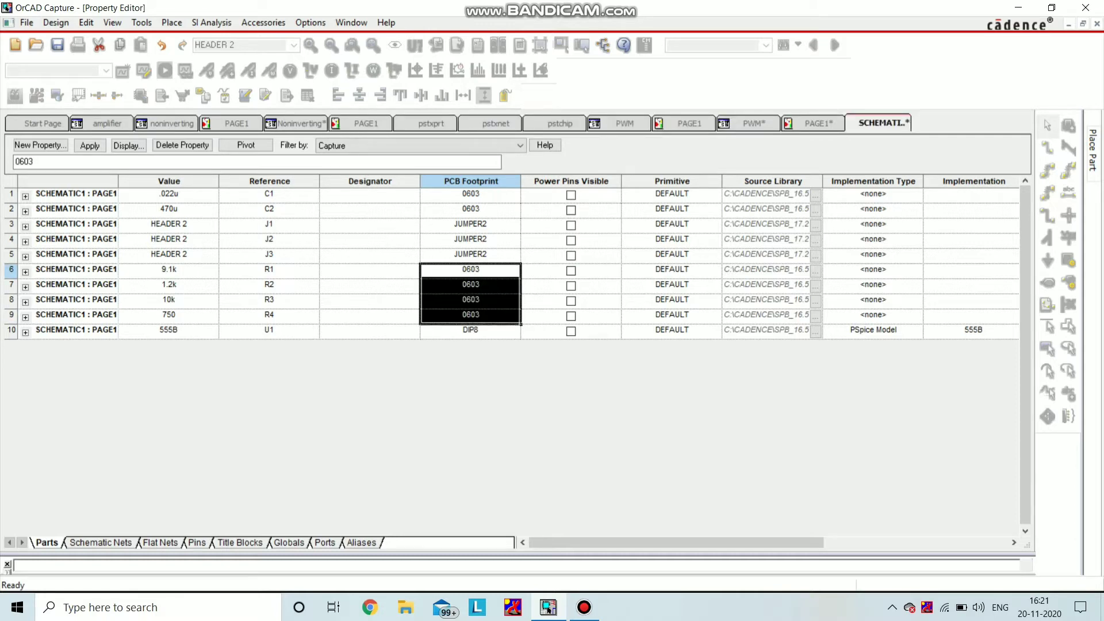
Set the PCB footprint of U1 to SOIC8, apply the property changes and close the Property Editor.
left_click(488, 331)
type("SOIC")
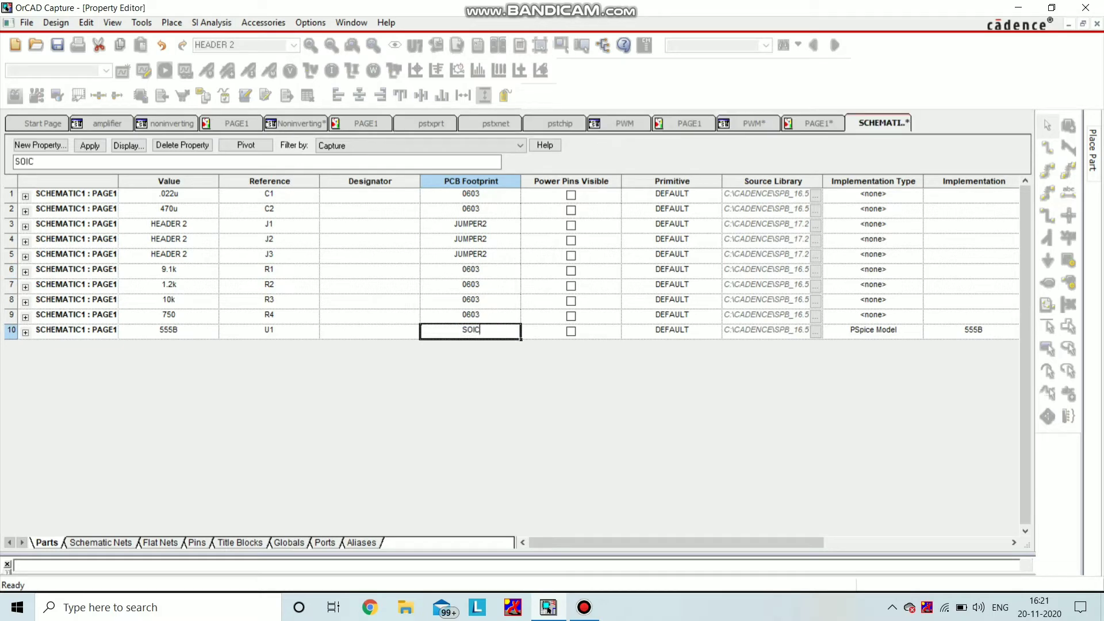
type("8")
left_click(90, 145)
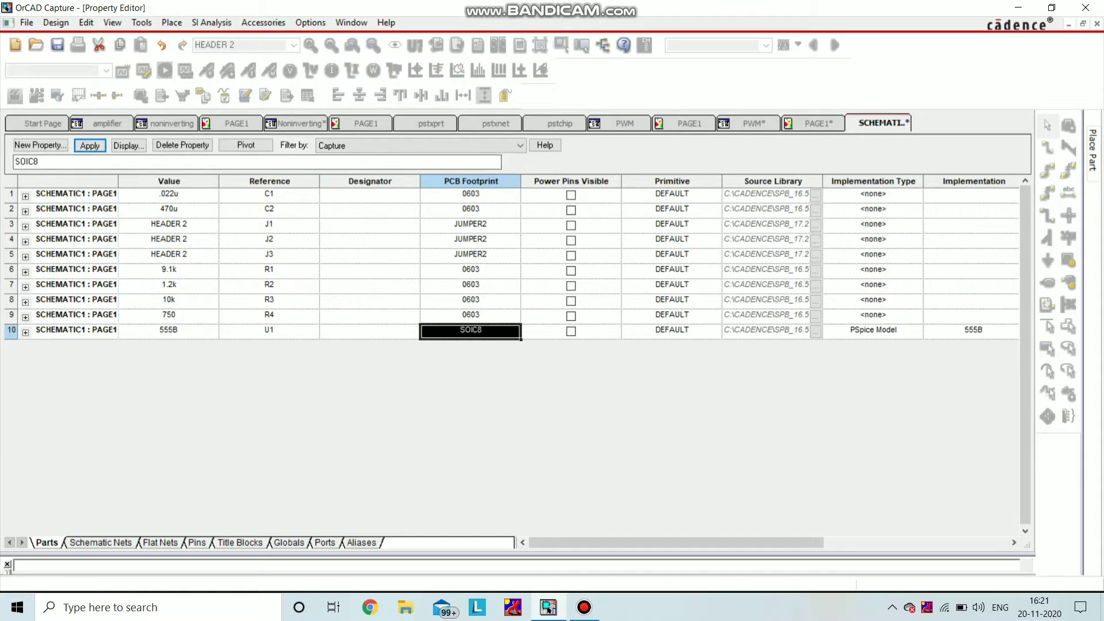
left_click(370, 301)
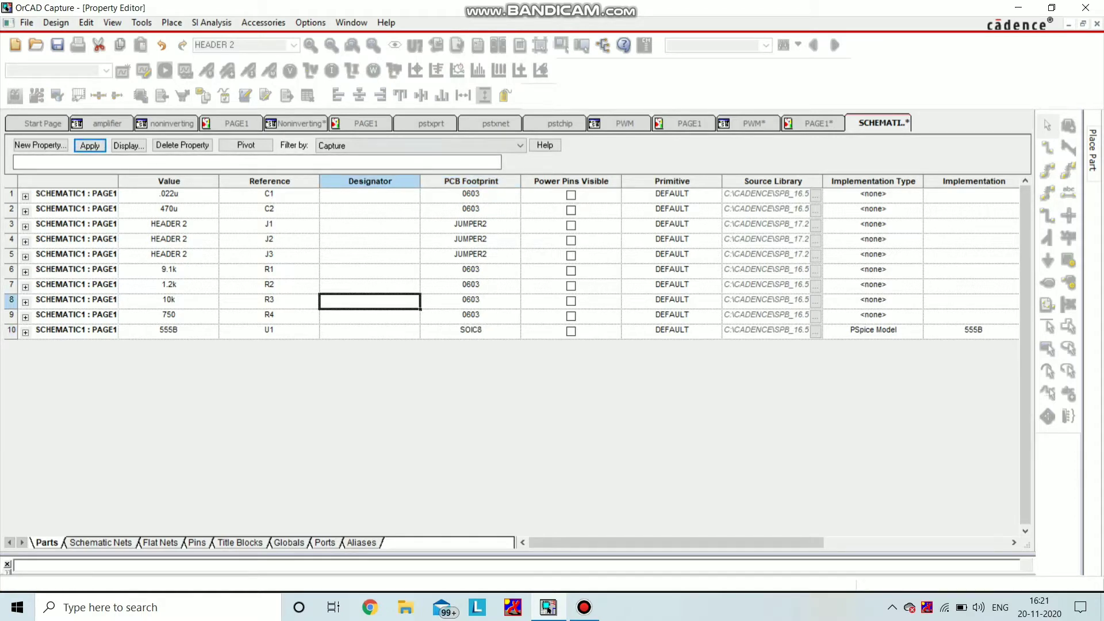
key("ctrl+F4")
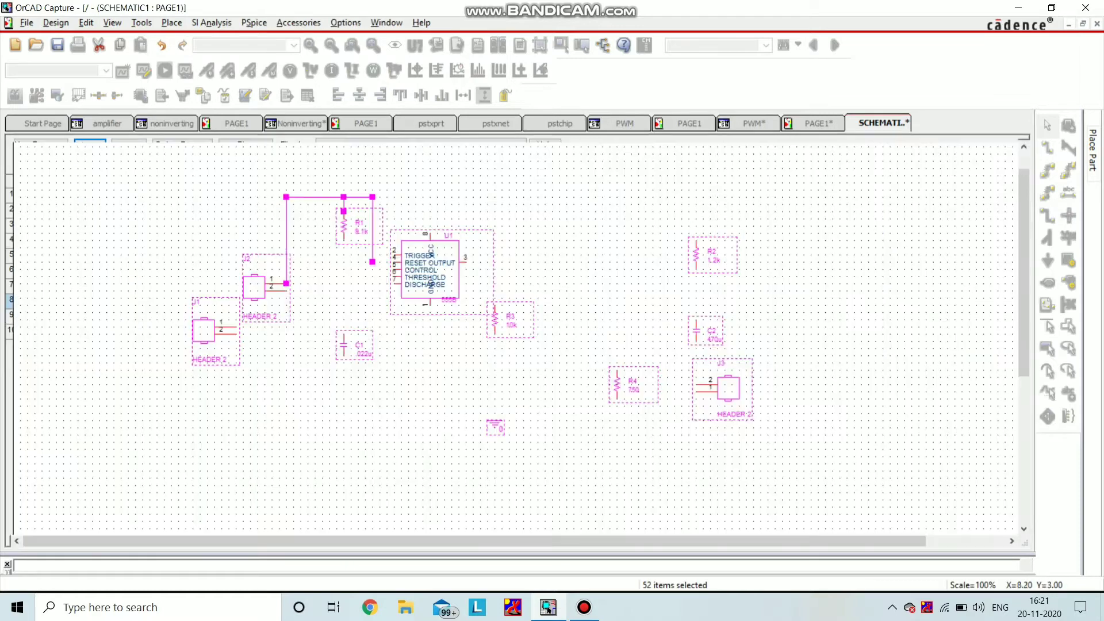
Create the PCB Editor netlist for PAGE1 of the PWM design with board creation enabled, saving the design and refreshing the changed netlist files.
key("ctrl+Tab")
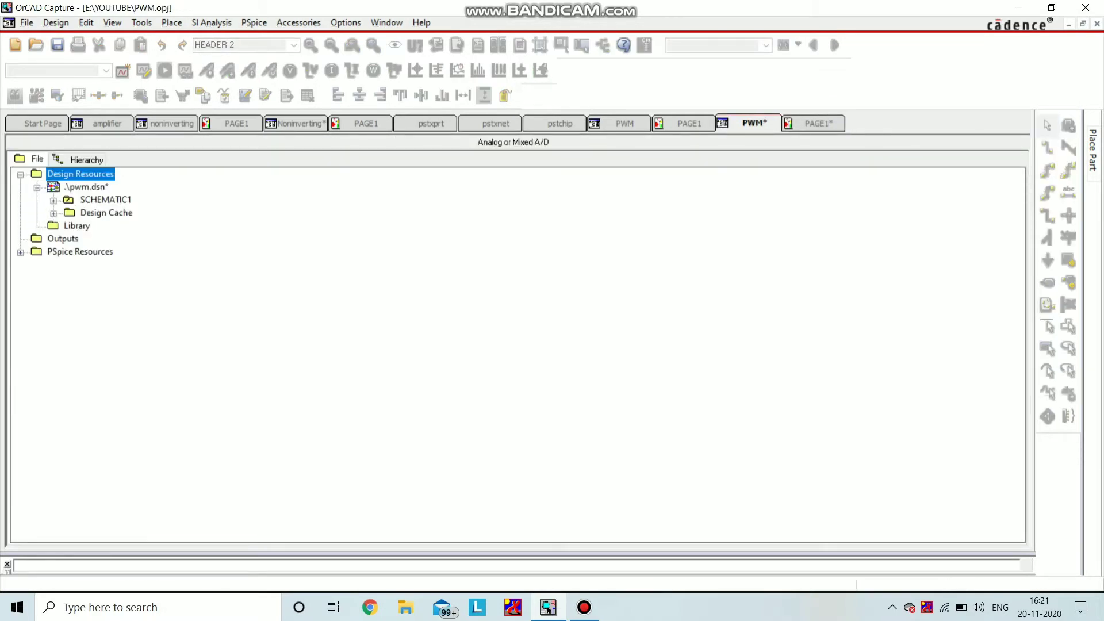
left_click(54, 201)
left_click(109, 213)
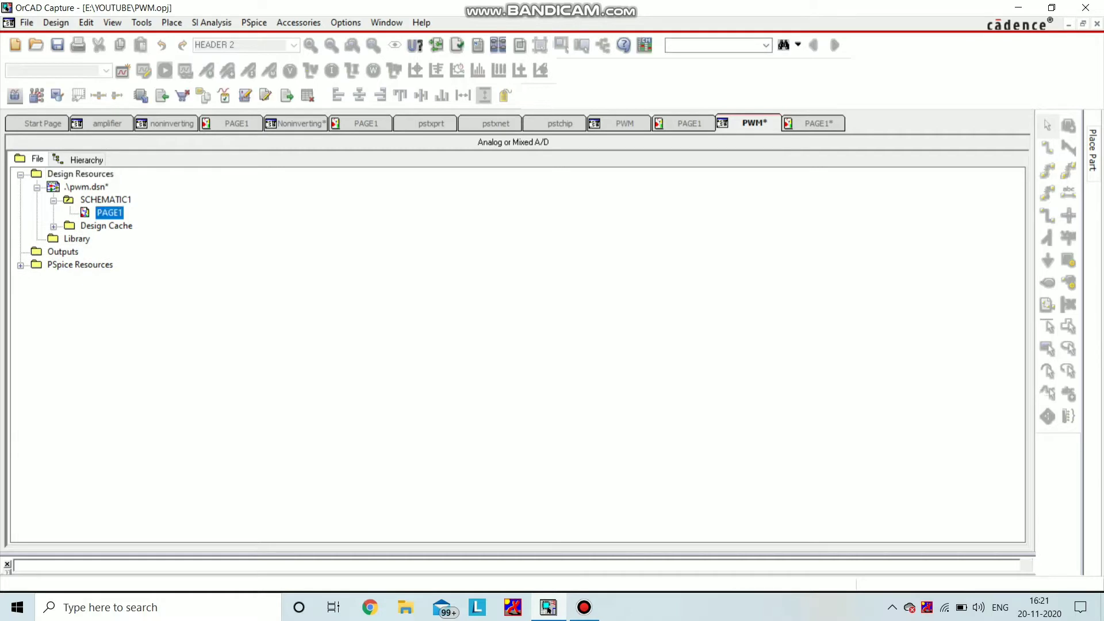
left_click(478, 45)
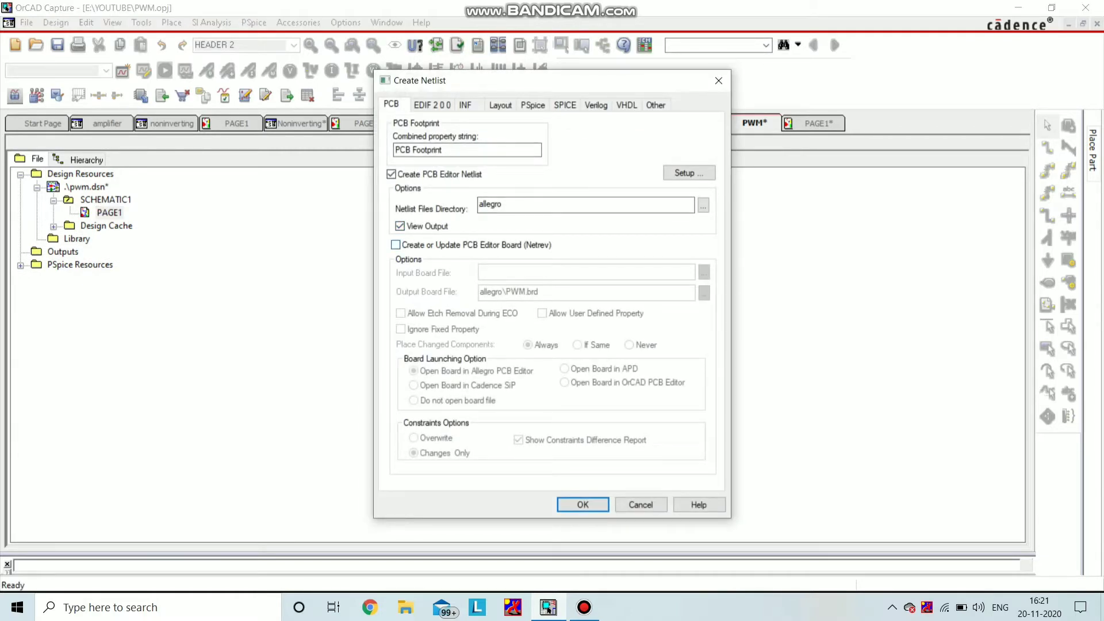
left_click(396, 245)
left_click(583, 505)
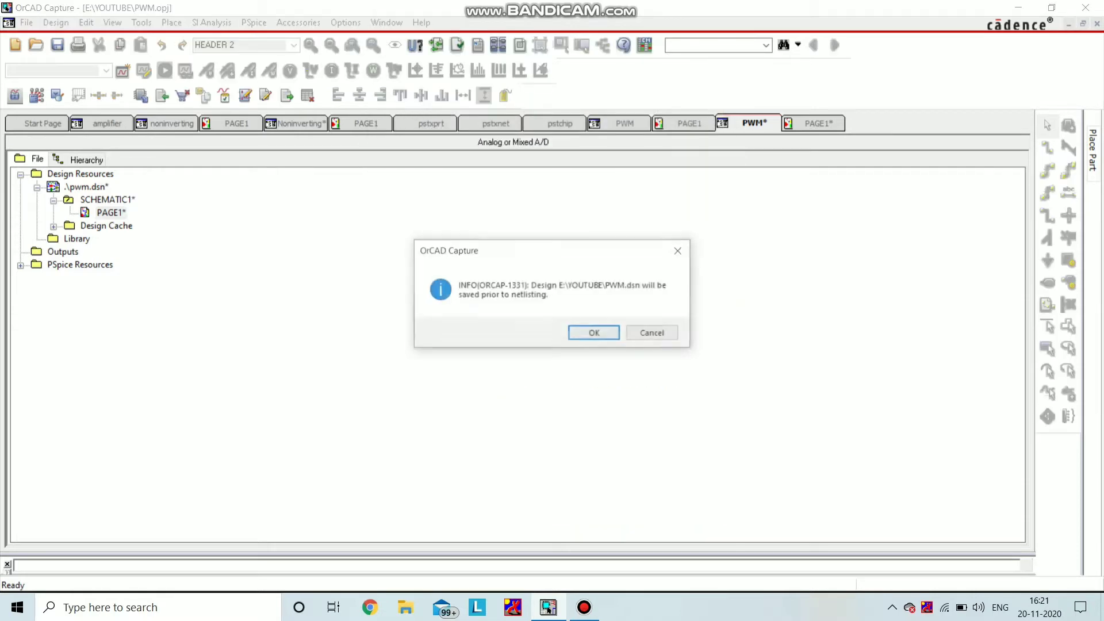
key("Return")
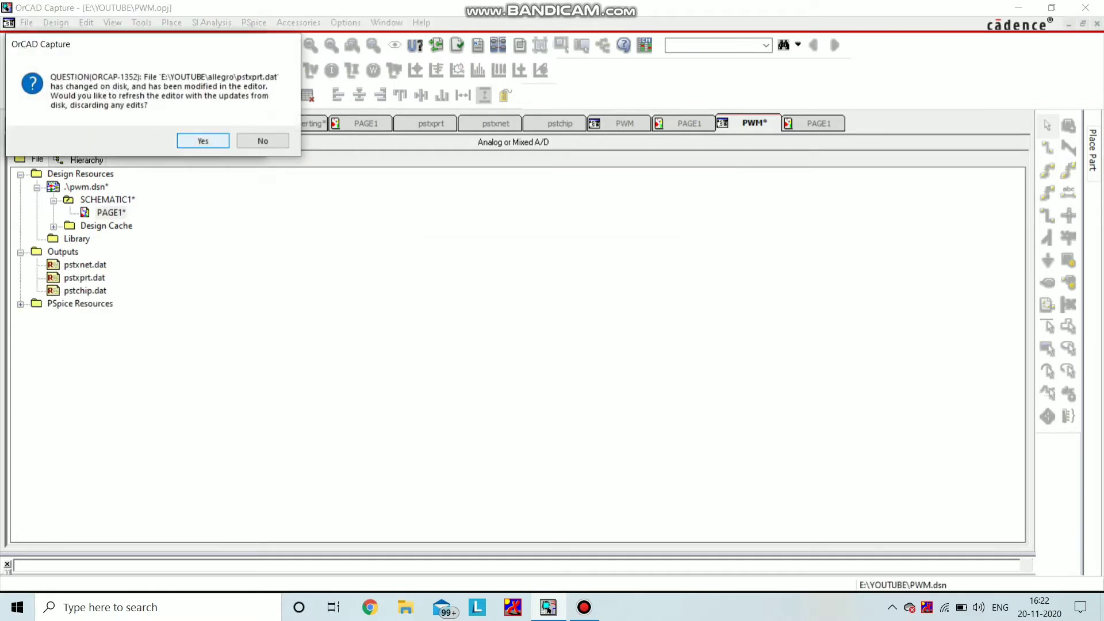
key("Return")
key("Return")
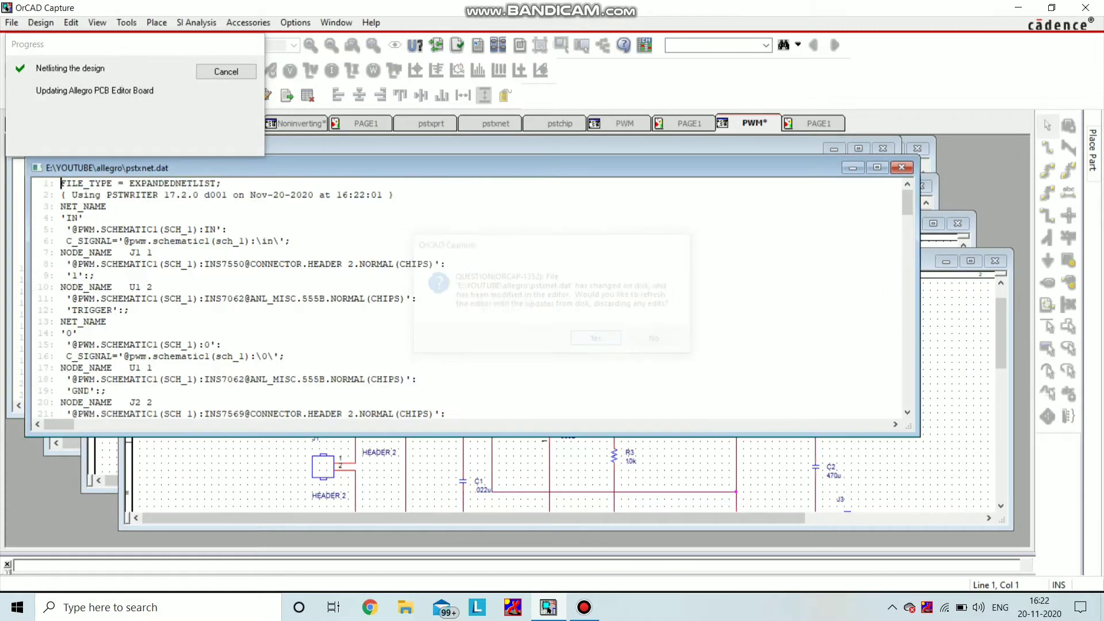
key("Return")
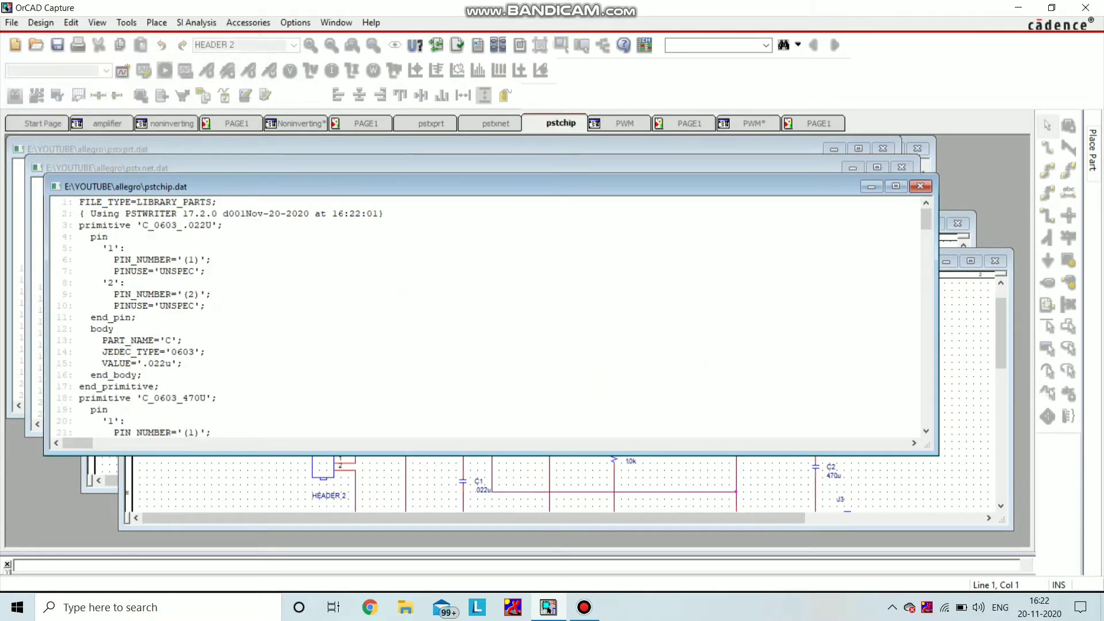
Open the generated board with the Allegro PCB Designer product and turn on the grid display.
left_click(457, 203)
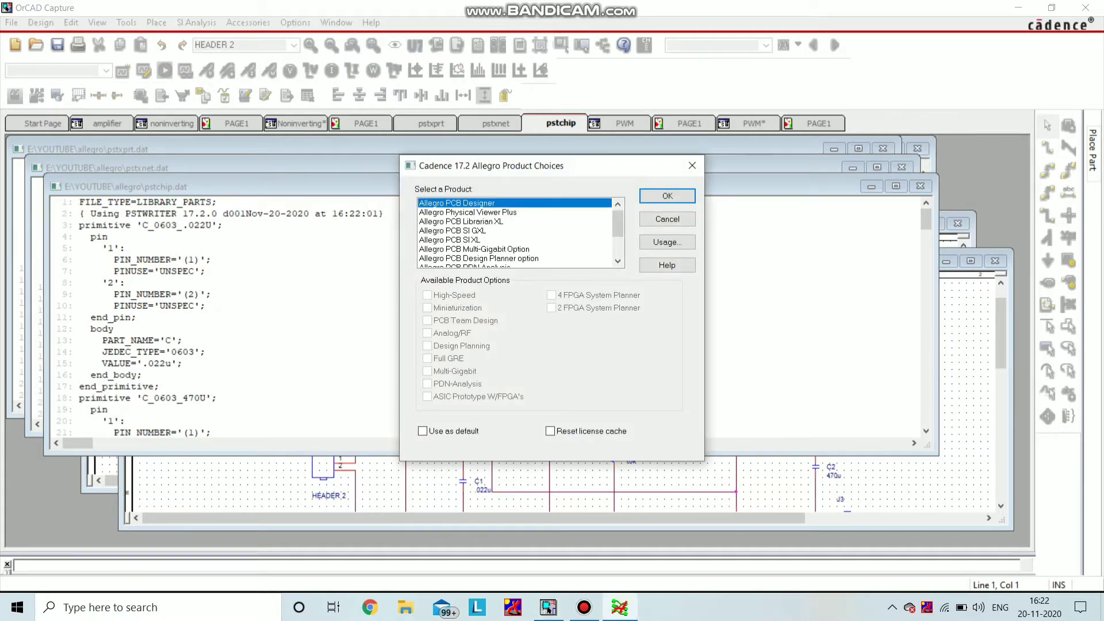
left_click(667, 196)
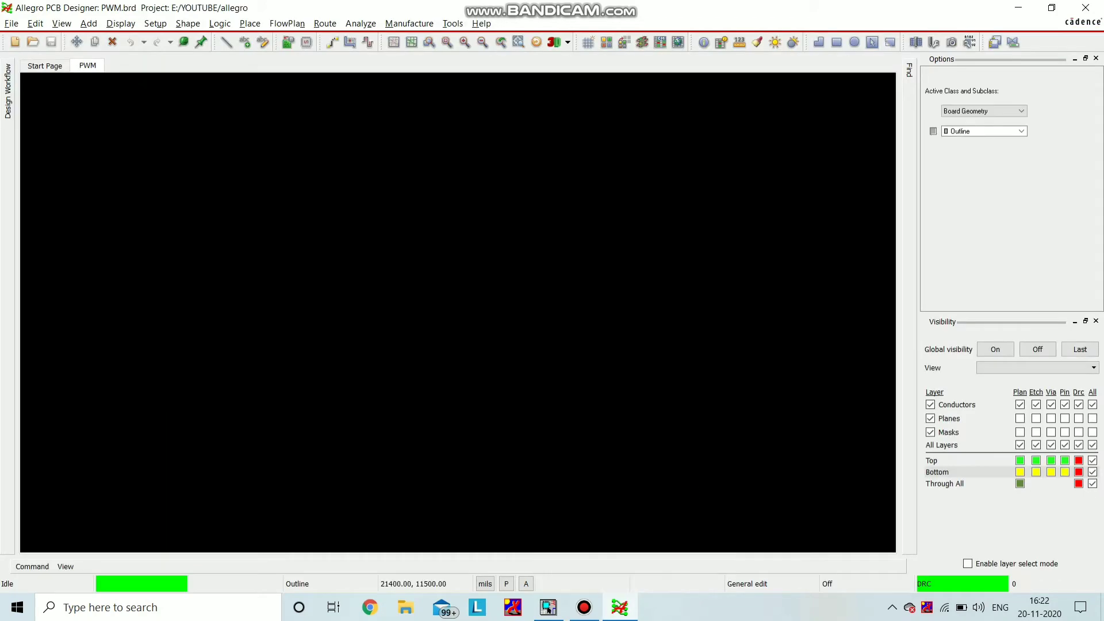
left_click(588, 42)
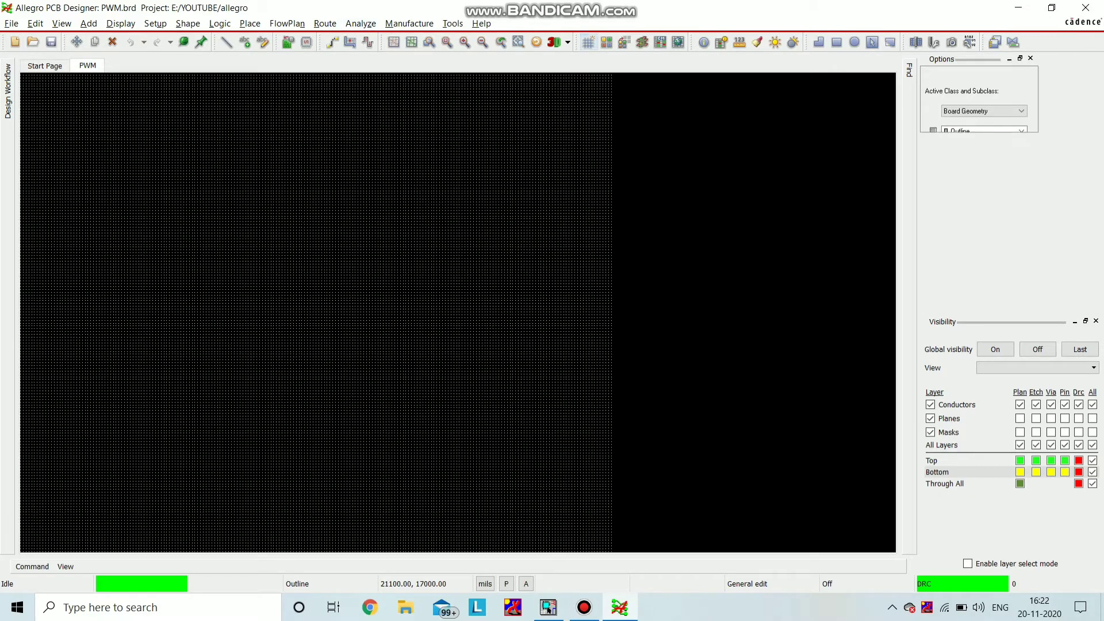
Start manual placement of all components by refdes and place C1, C2 and J1 one below another.
left_click(250, 24)
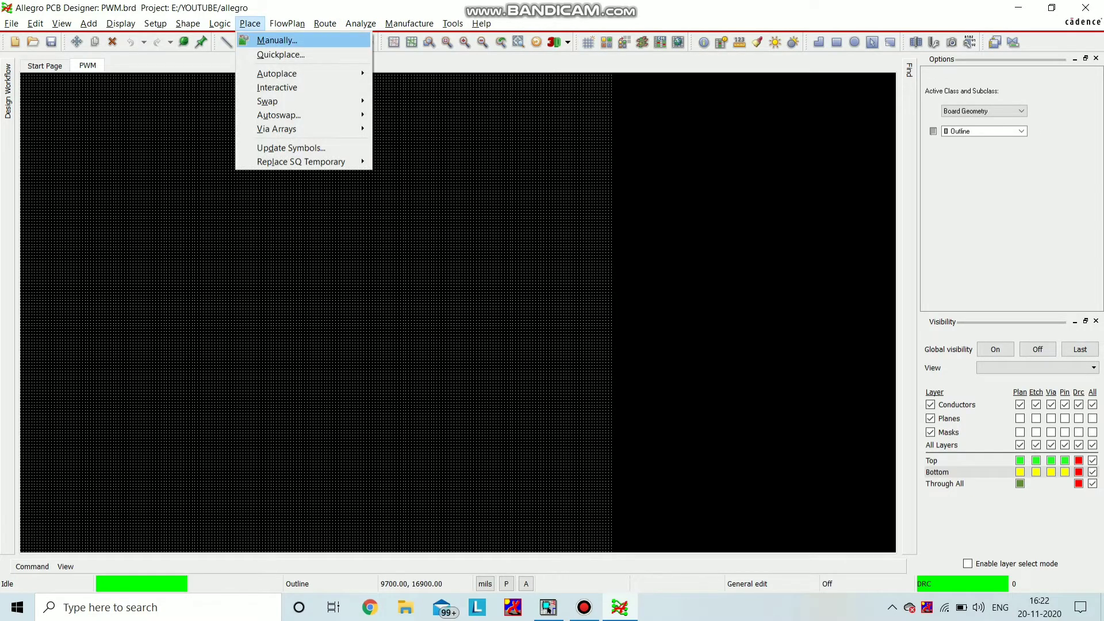
left_click(277, 40)
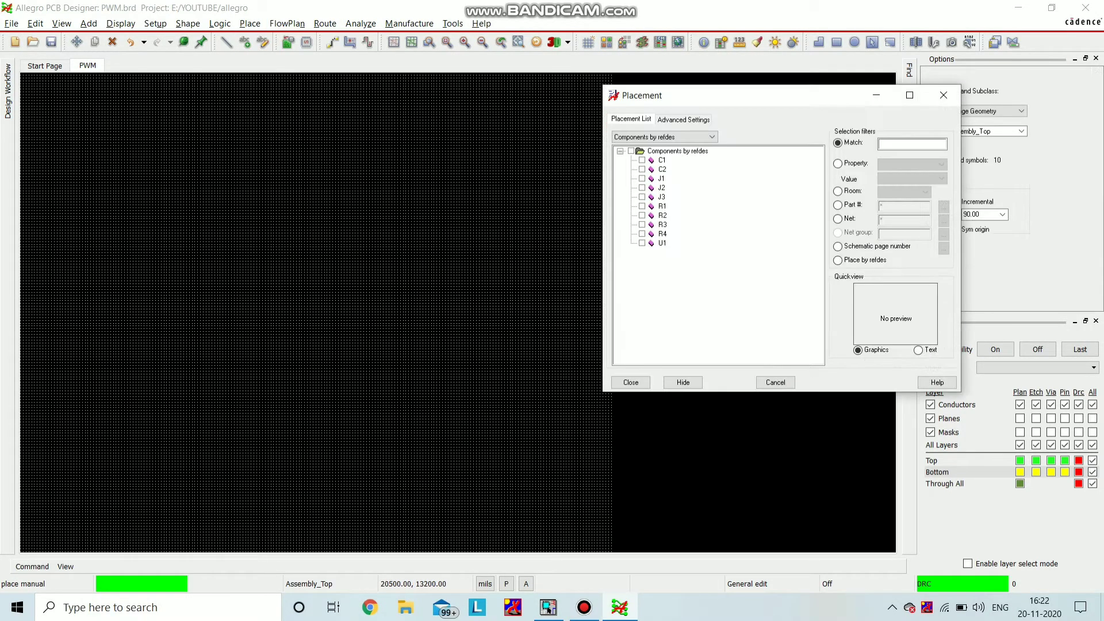
left_click(678, 151)
left_click(683, 382)
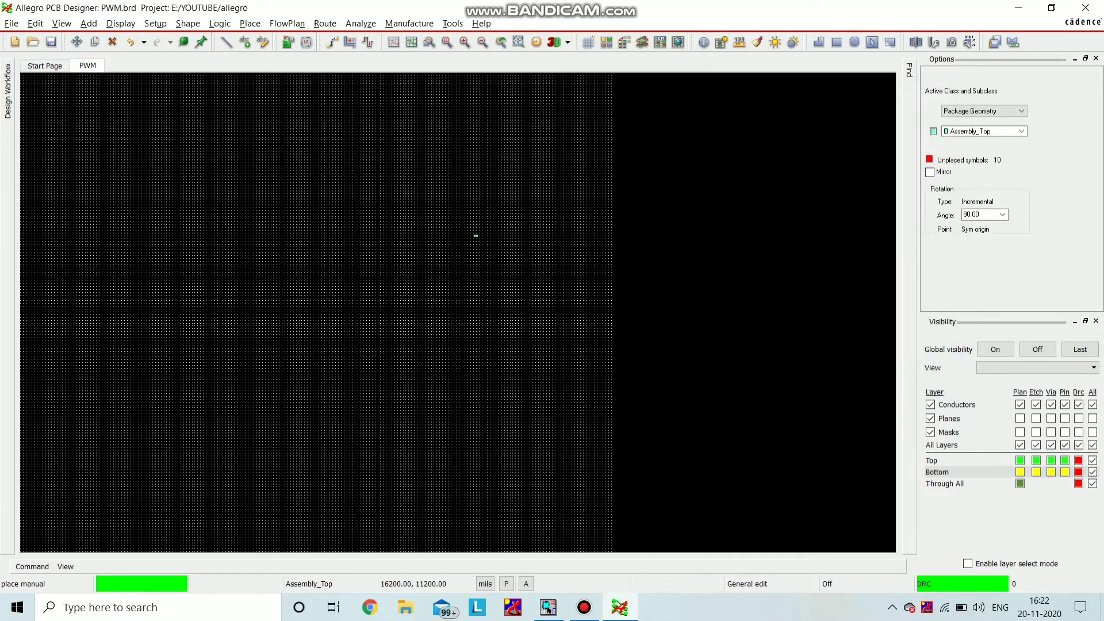
scroll(467, 244, "up", 1)
left_click(472, 207)
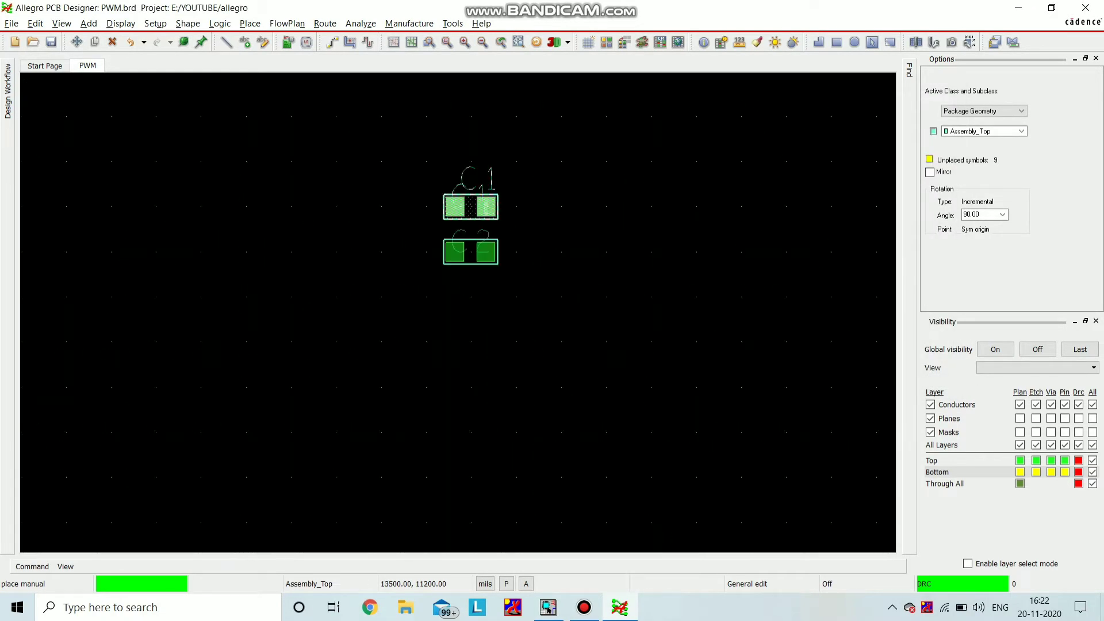
left_click(471, 252)
left_click(493, 342)
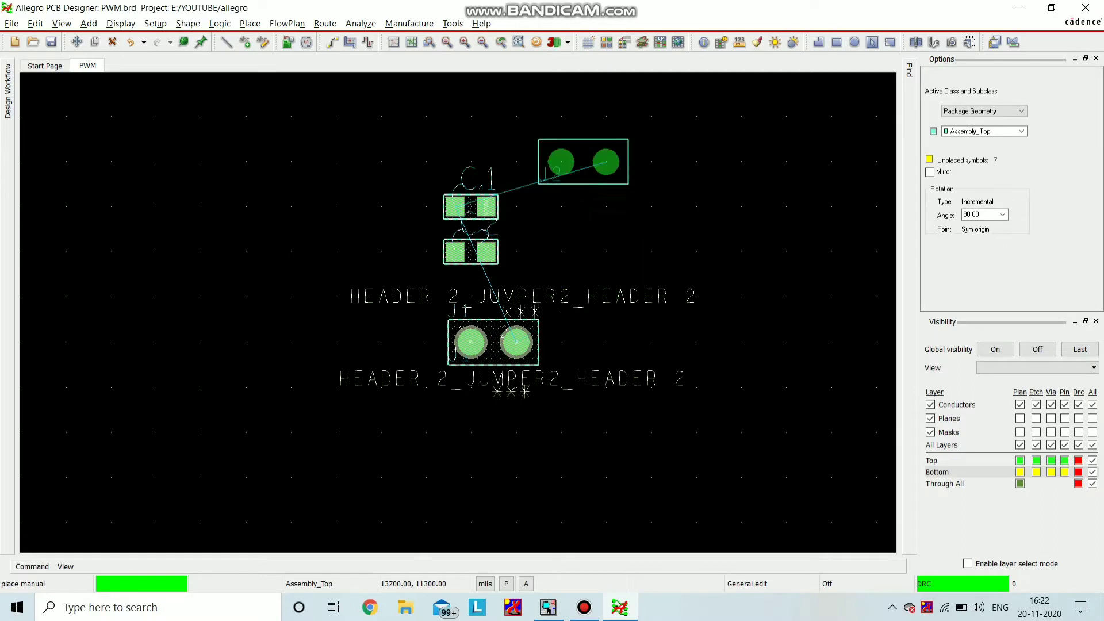
Place J2 and J3 side by side above C1, and R1 and R2 in a row with C2.
left_click(583, 161)
left_click(764, 161)
left_click(606, 252)
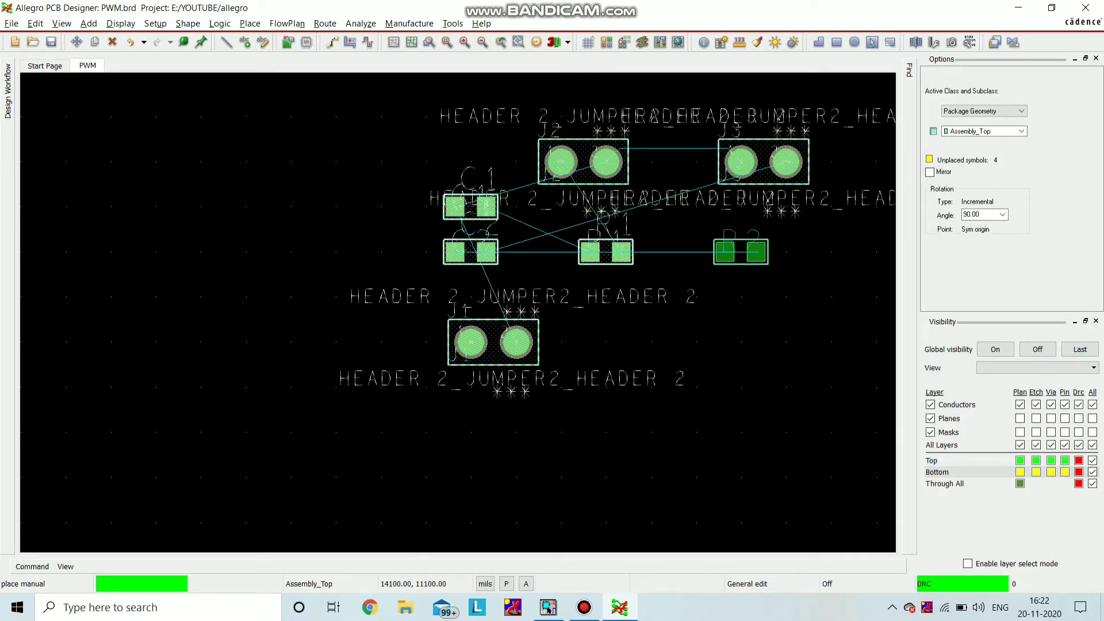
left_click(741, 252)
Place R3 beside J1, R4 below R3 and U1 at the lower end of the group, then finish manual placement.
left_click(651, 343)
left_click(651, 431)
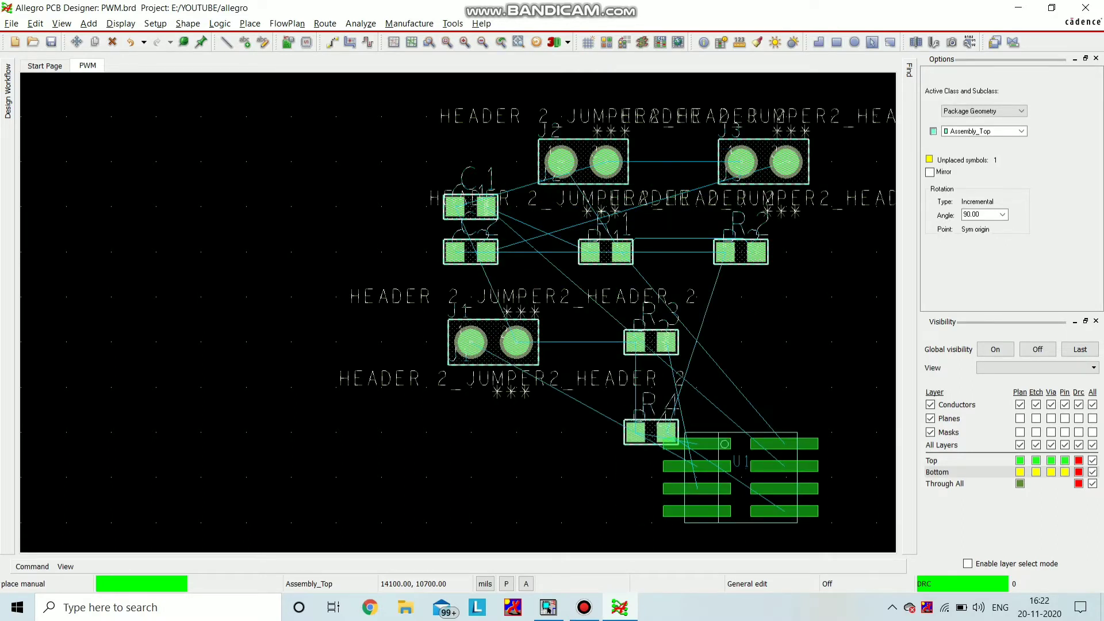
left_click(741, 480)
right_click(164, 278)
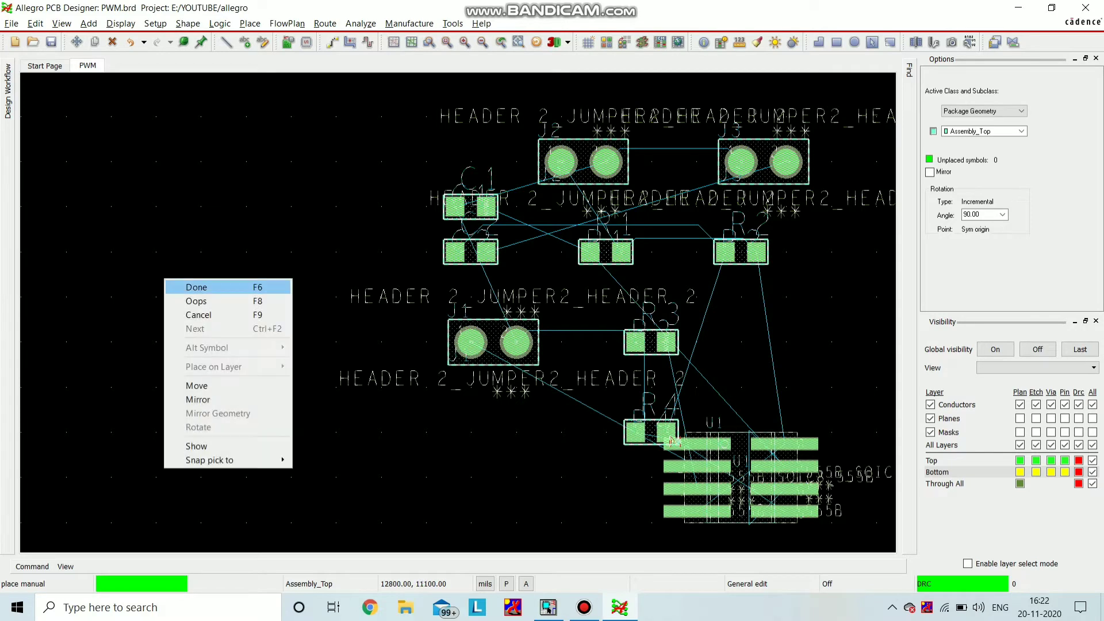
left_click(184, 286)
scroll(248, 233, "down", 1)
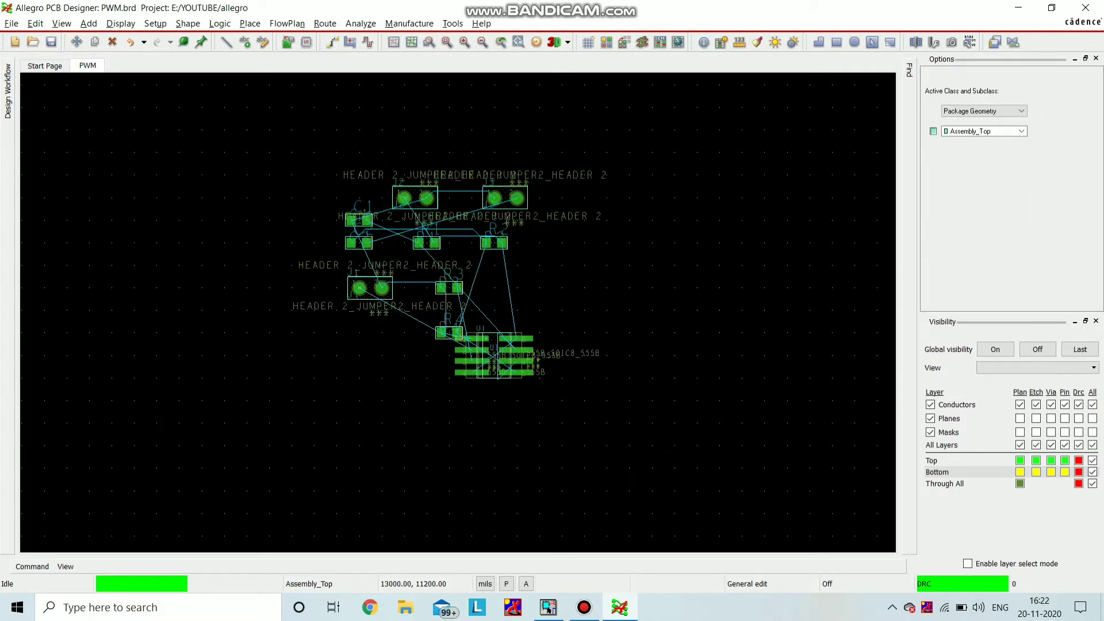
Draw a rectangular board outline of about 1100 by 800 mils on Board Geometry/Outline, extending left from the placed parts.
left_click(89, 23)
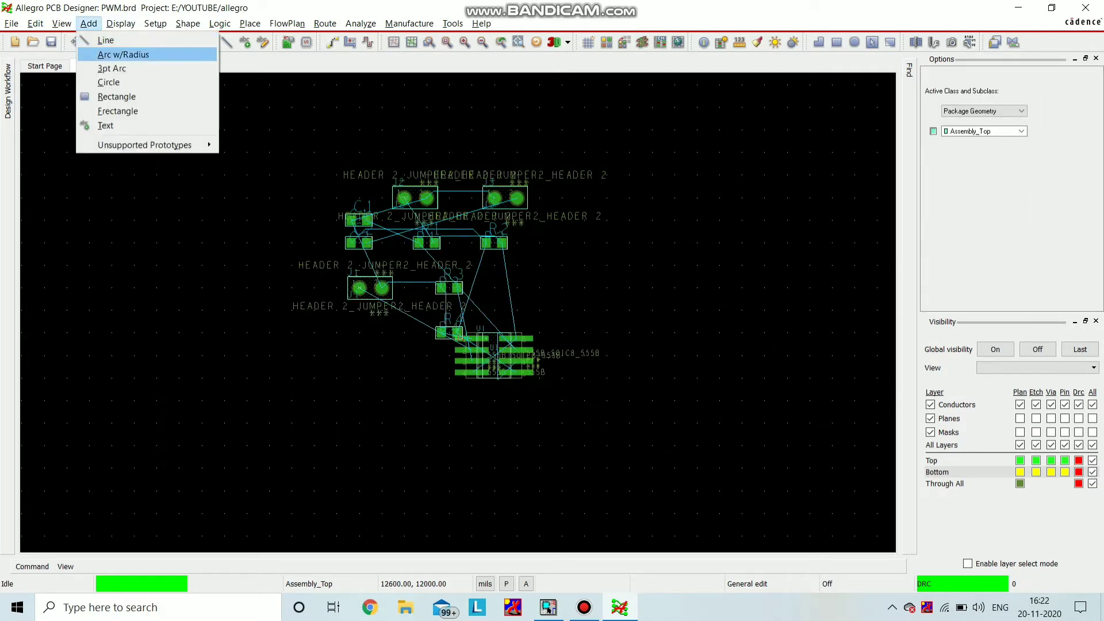
left_click(117, 96)
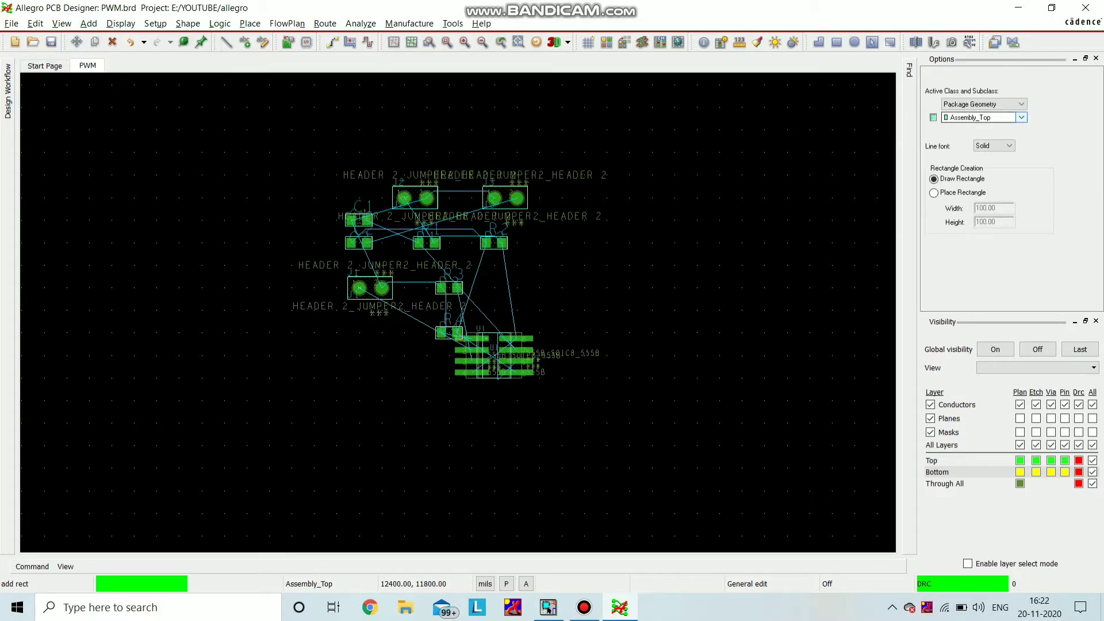
left_click(987, 105)
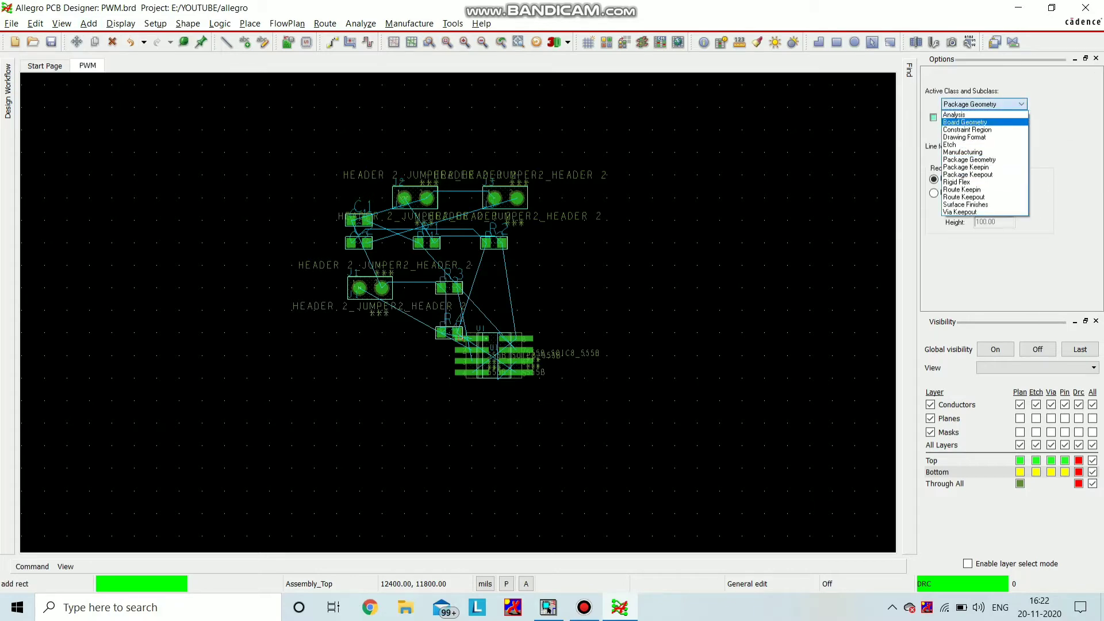
left_click(984, 122)
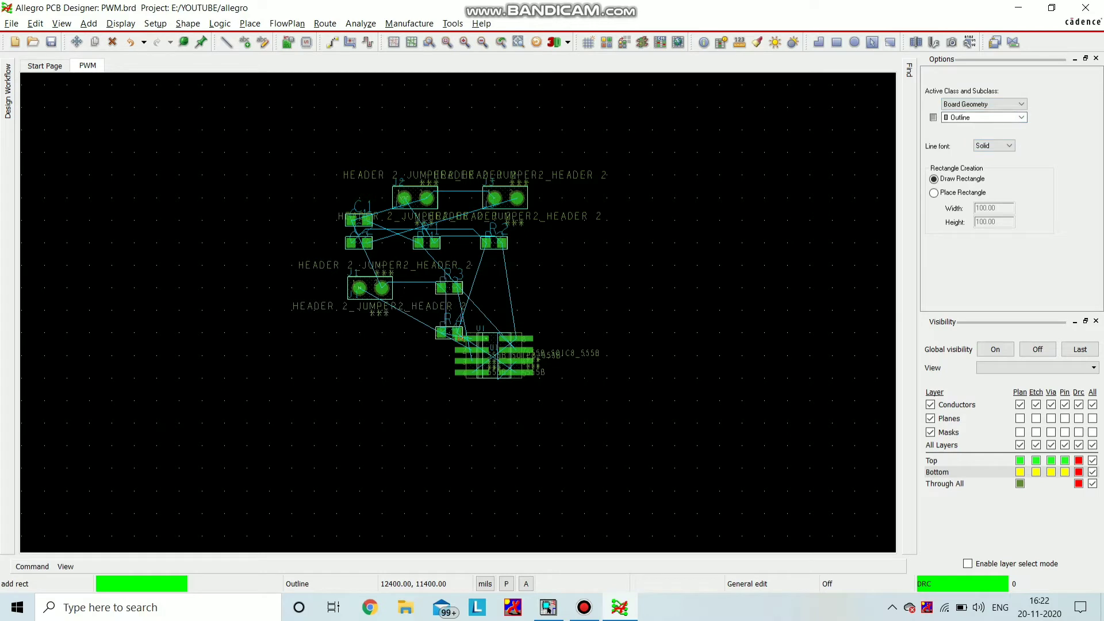
left_click(111, 198)
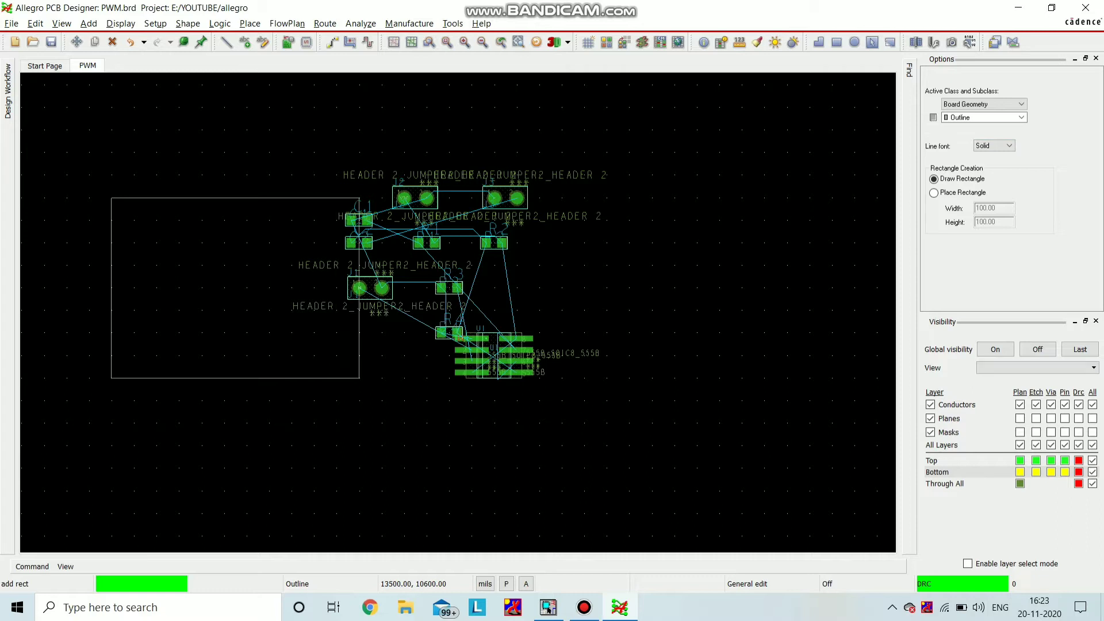
right_click(201, 140)
left_click(230, 145)
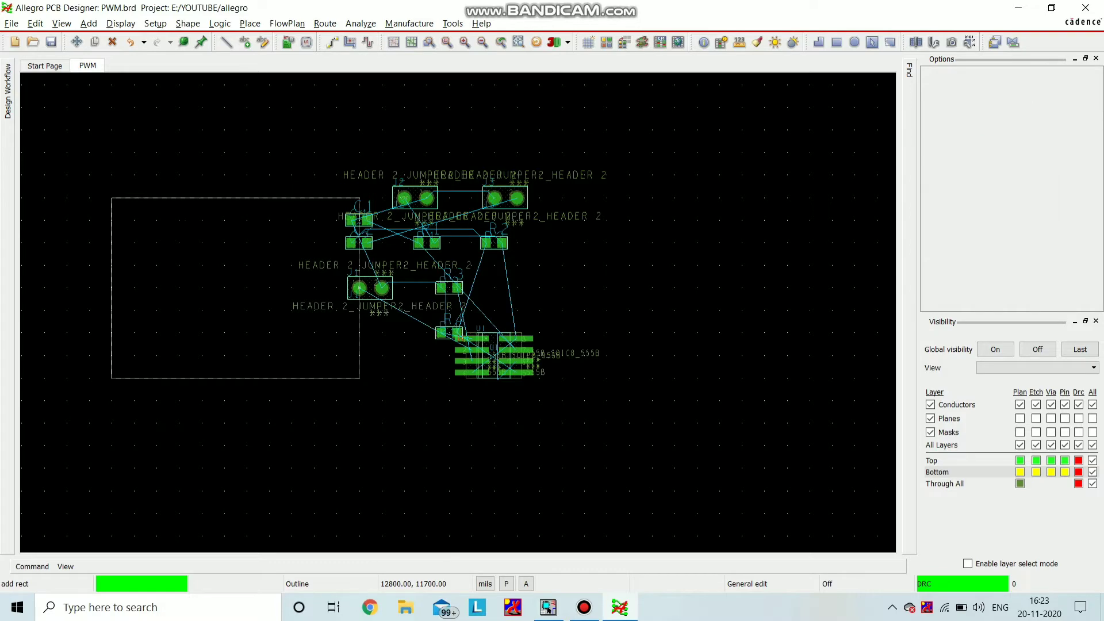
Move U1 into the middle of the board outline.
left_click(76, 41)
left_click(494, 355)
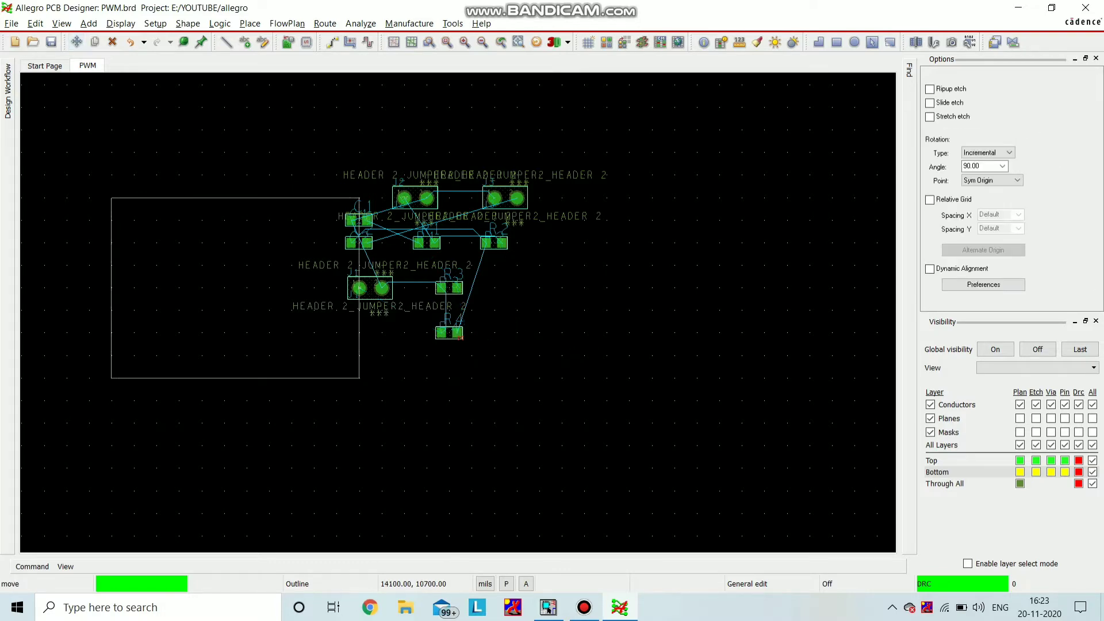
left_click(247, 288)
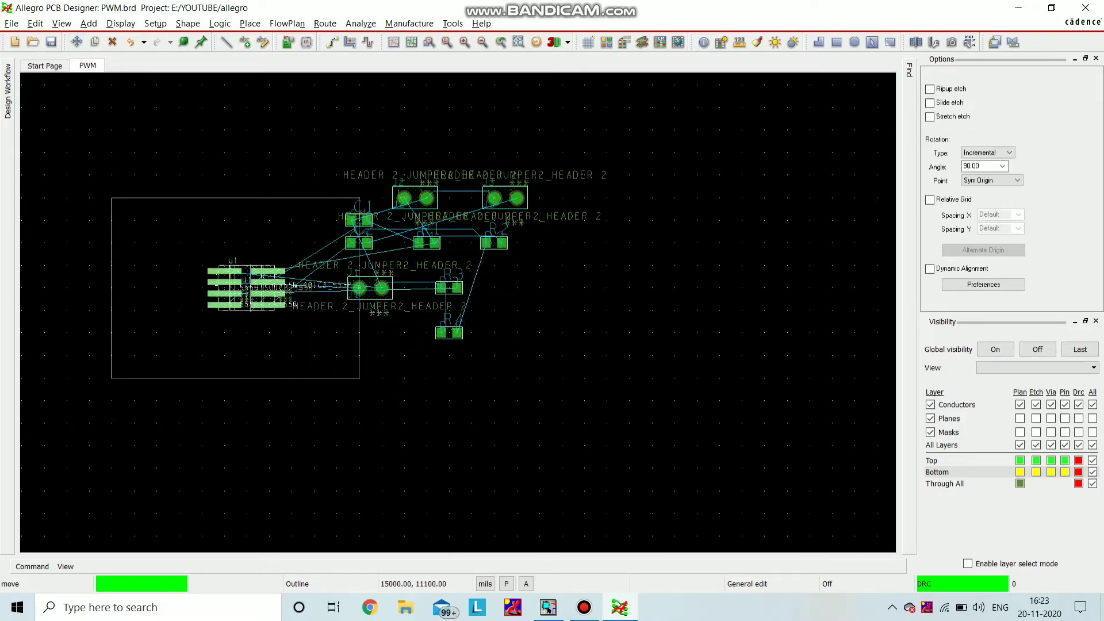
Finish the U1 move and set the non-etch grid spacing to 10 mils in both x and y.
right_click(689, 266)
left_click(721, 276)
scroll(523, 316, "up", 1)
right_click(510, 291)
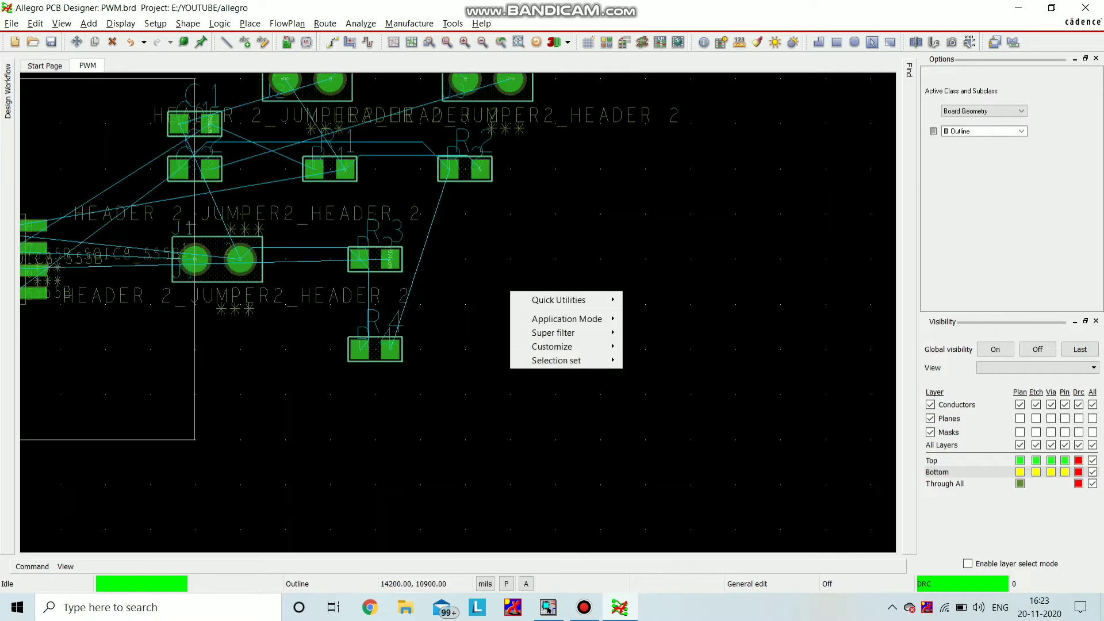
mouse_move(558, 300)
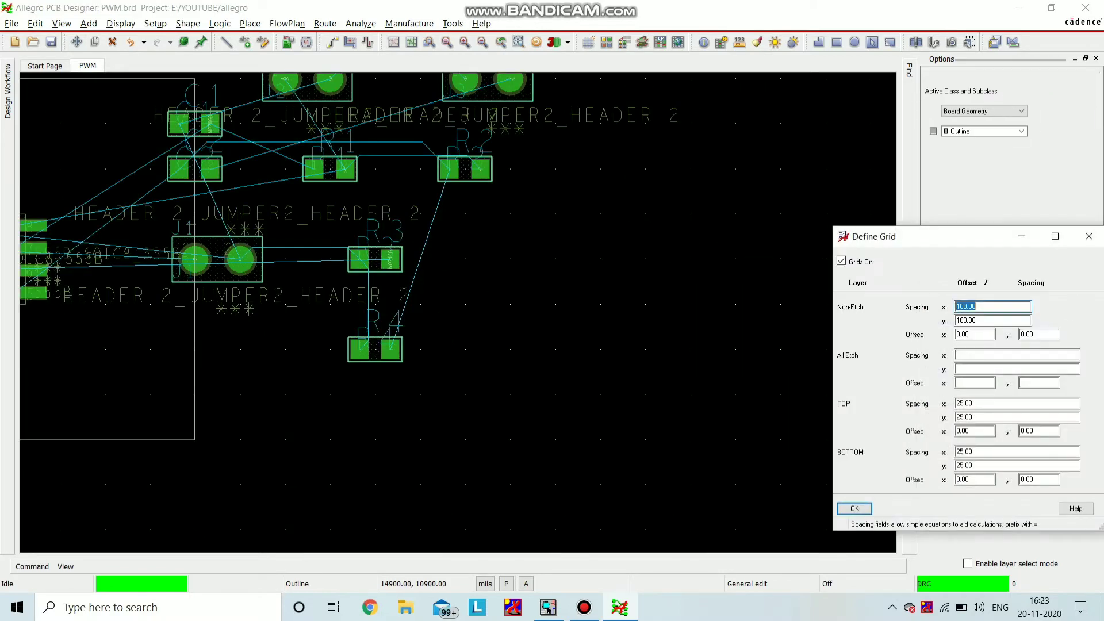
key("Tab")
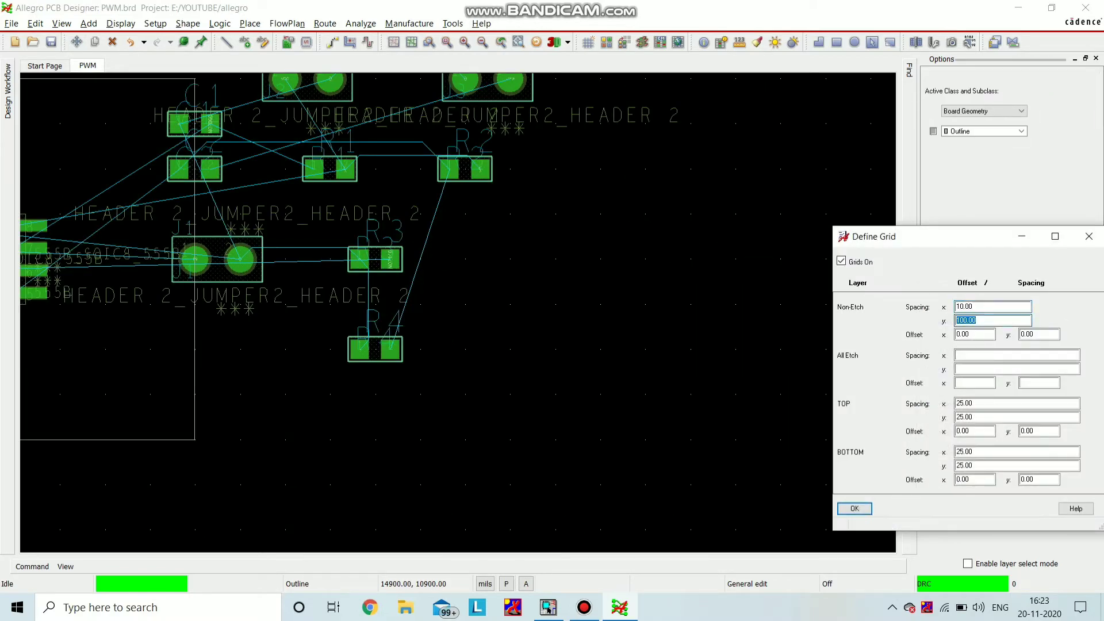
key("Return")
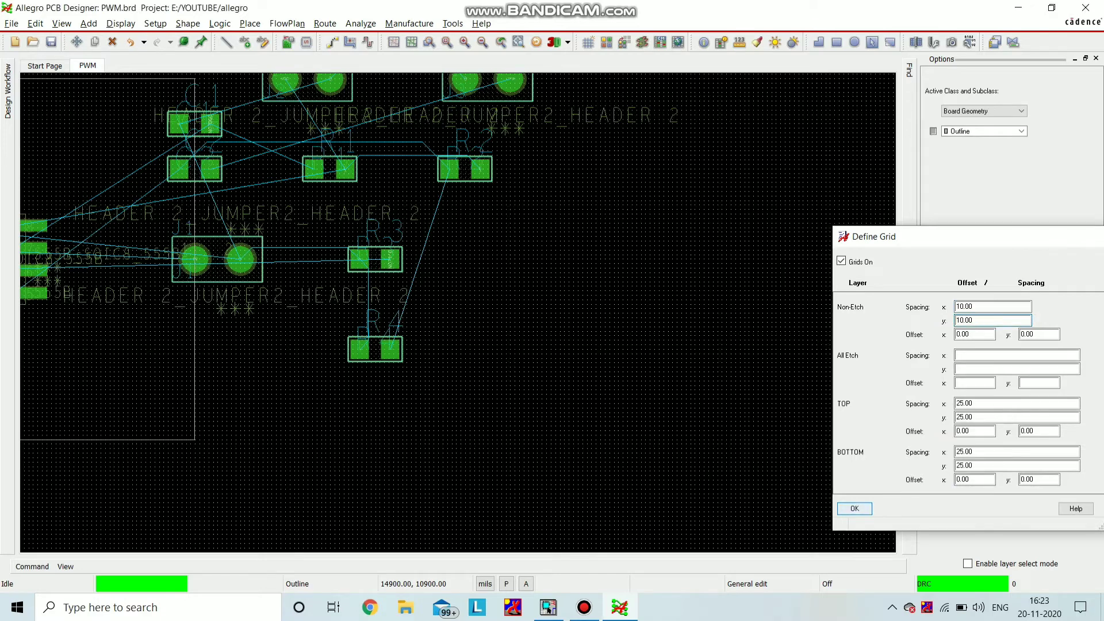
Move J1 inside the board outline near its left edge, rotated to stand vertically beside U1.
scroll(678, 348, "down", 2)
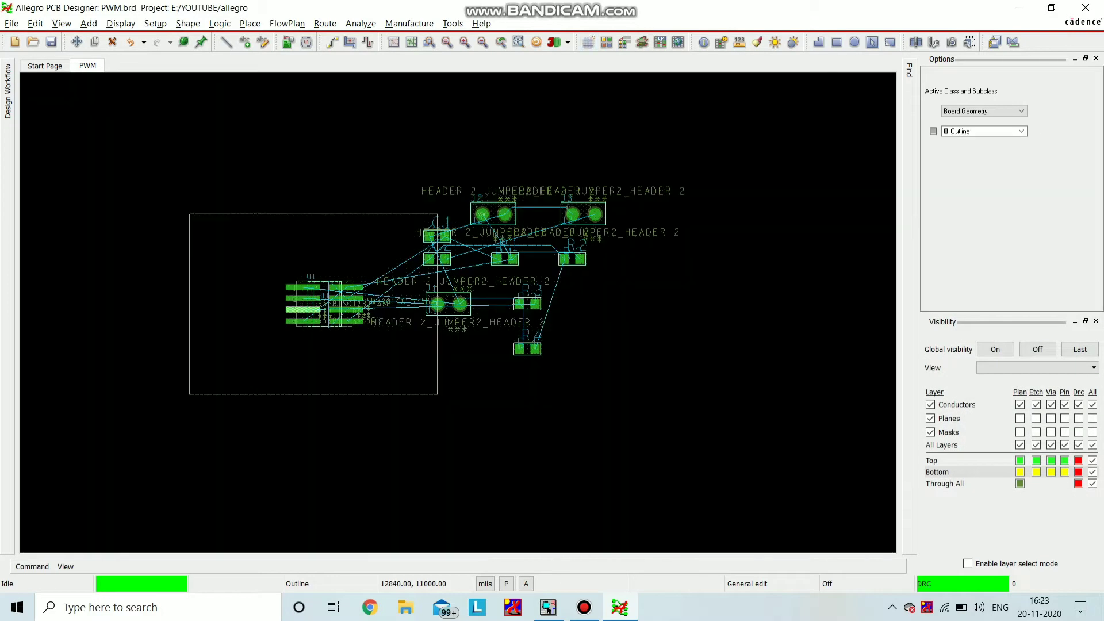
scroll(289, 306, "up", 2)
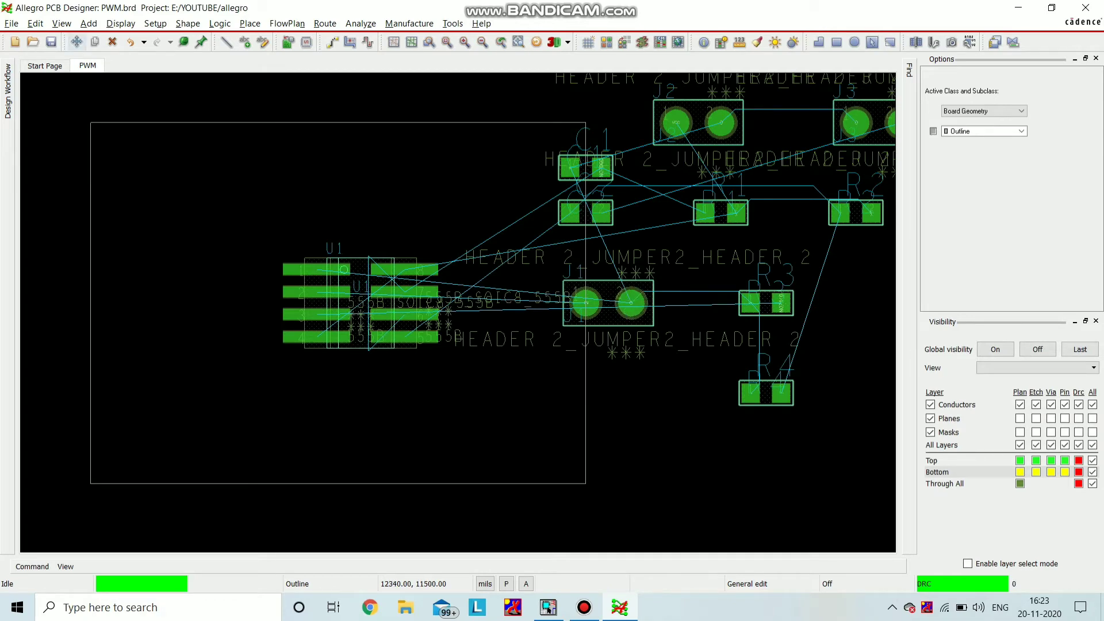
left_click(77, 42)
left_click(609, 303)
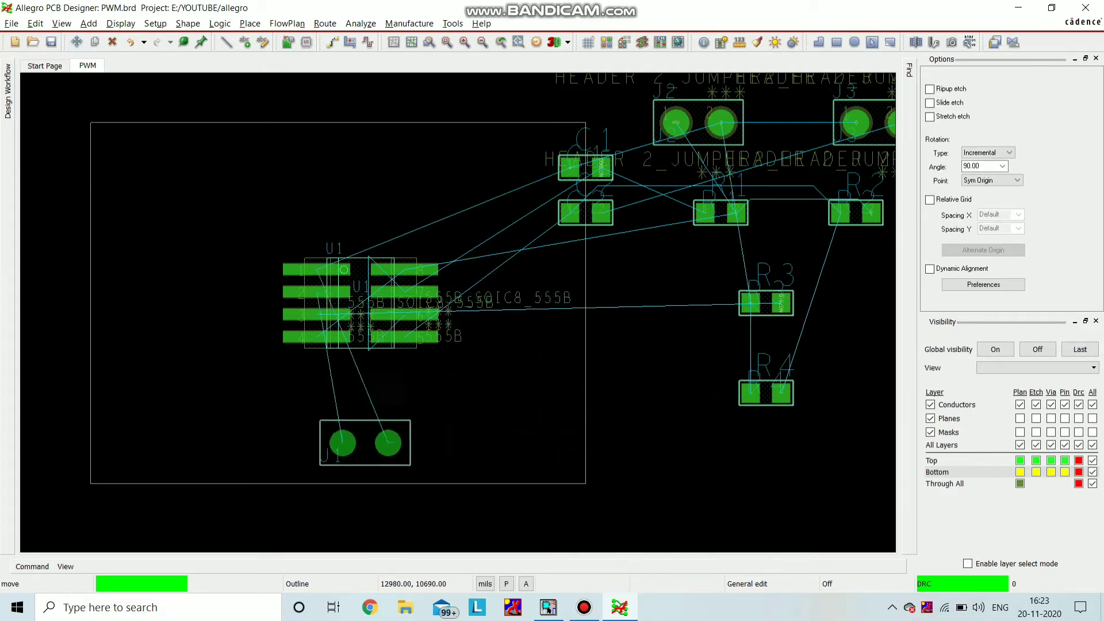
right_click(138, 256)
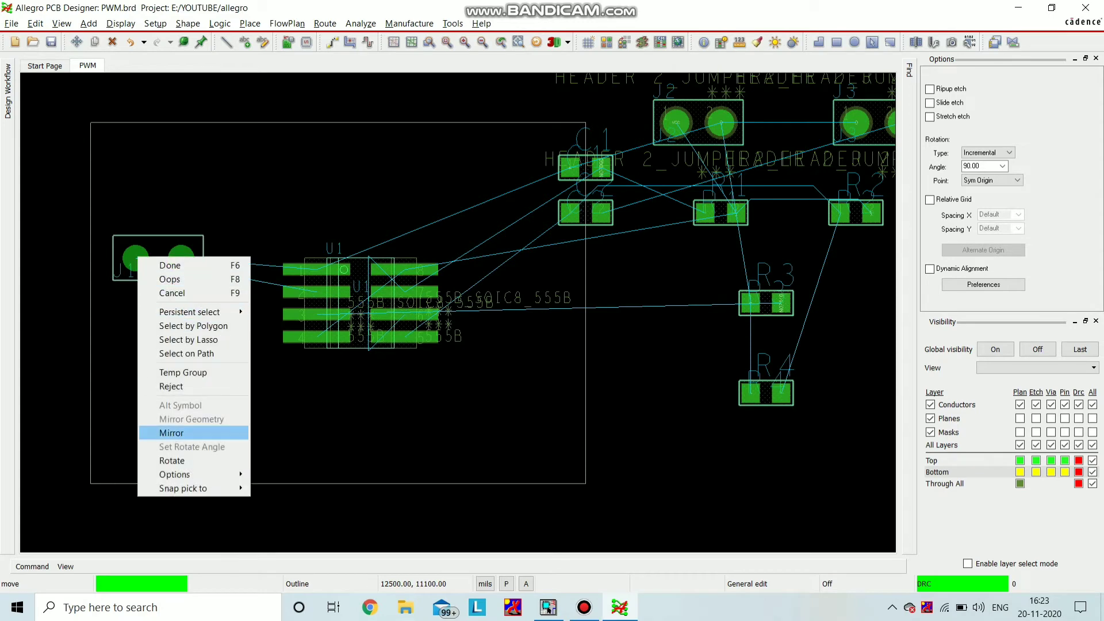
left_click(172, 460)
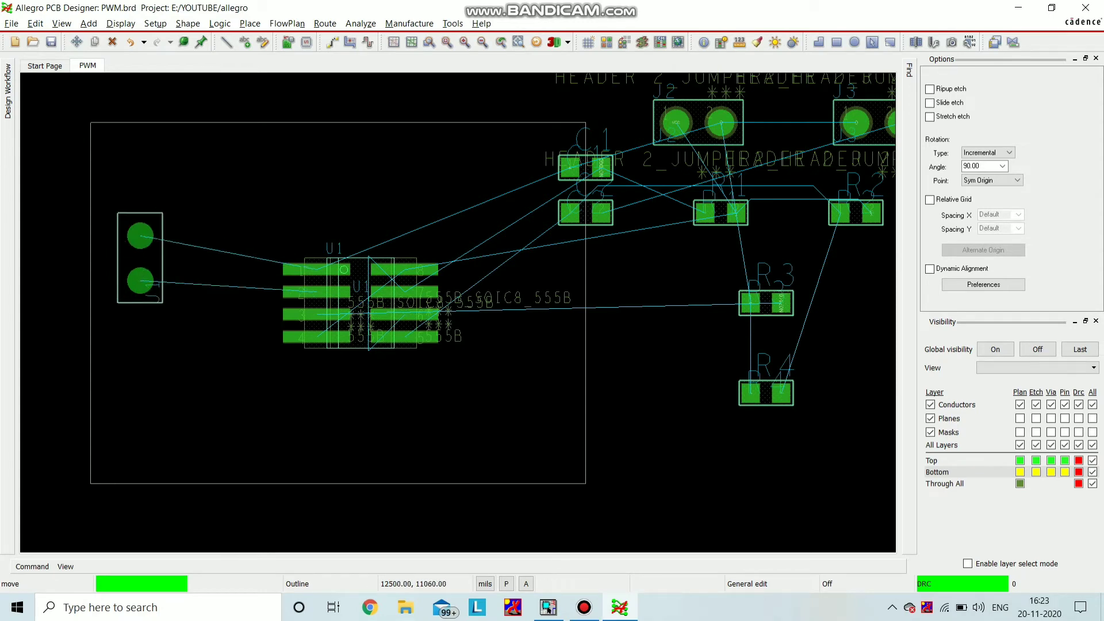
left_click(135, 276)
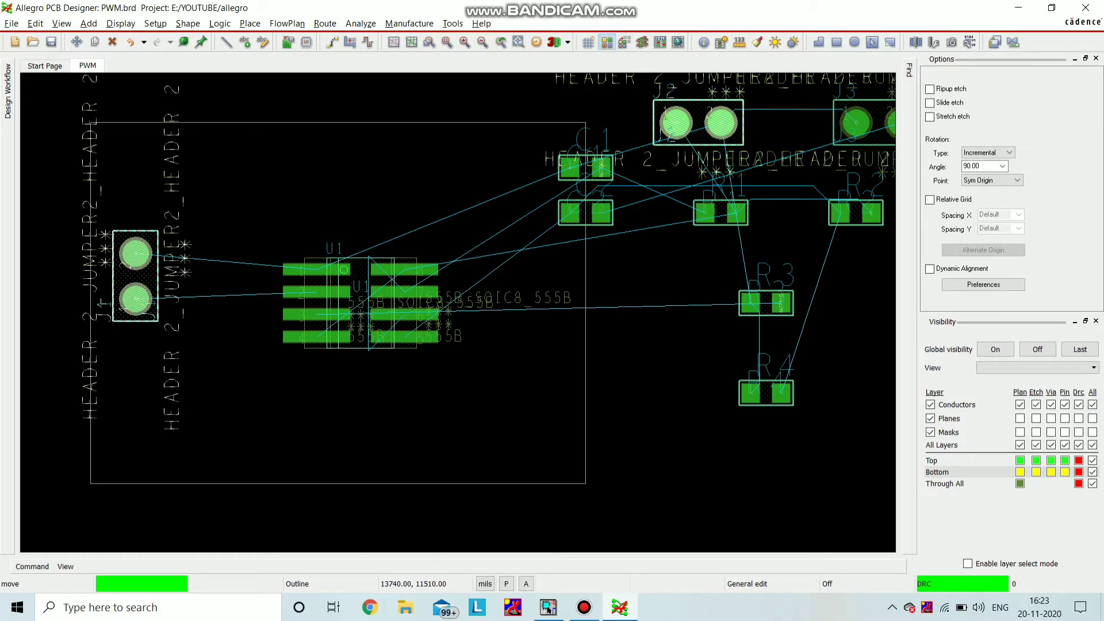
Hide all component text layers except CmpVal and RefDes on Silkscreen_Top.
key("ctrl+F5")
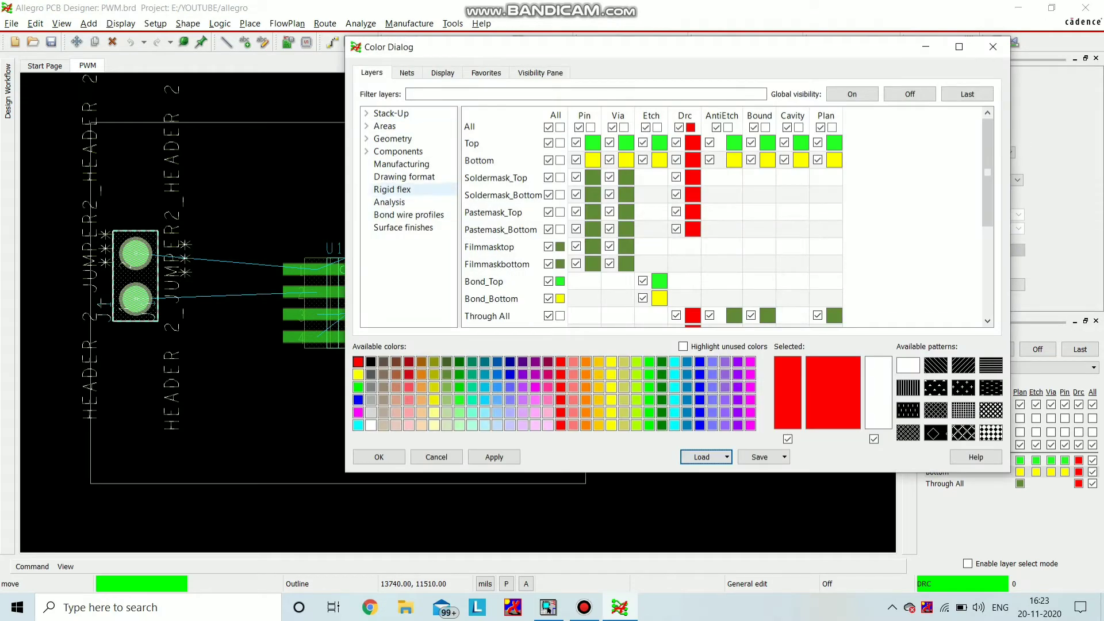
left_click(398, 151)
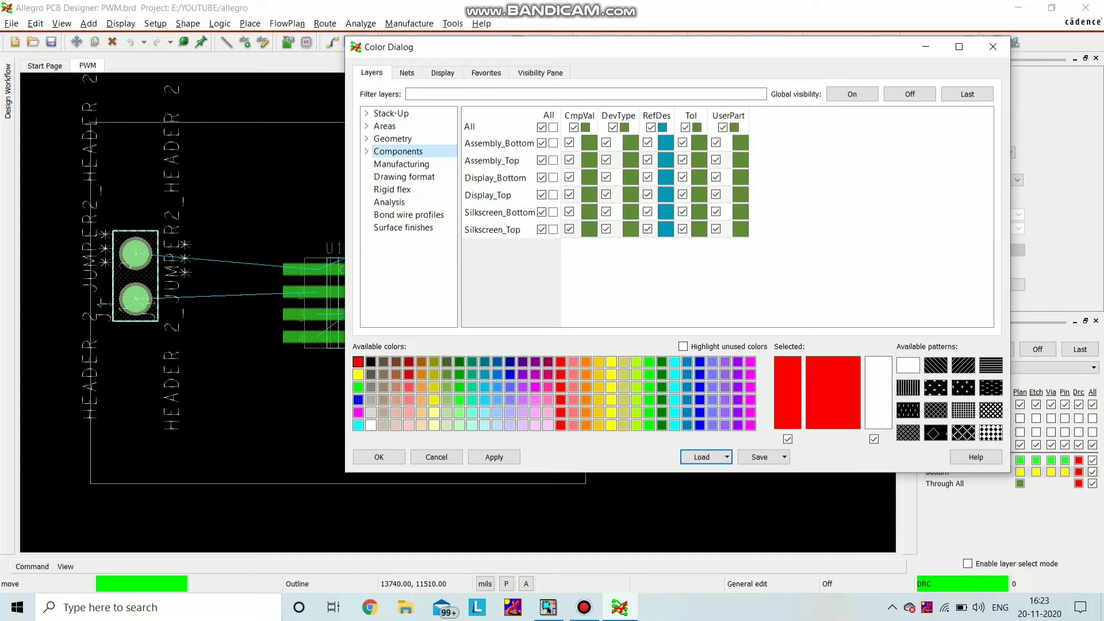
left_click(542, 128)
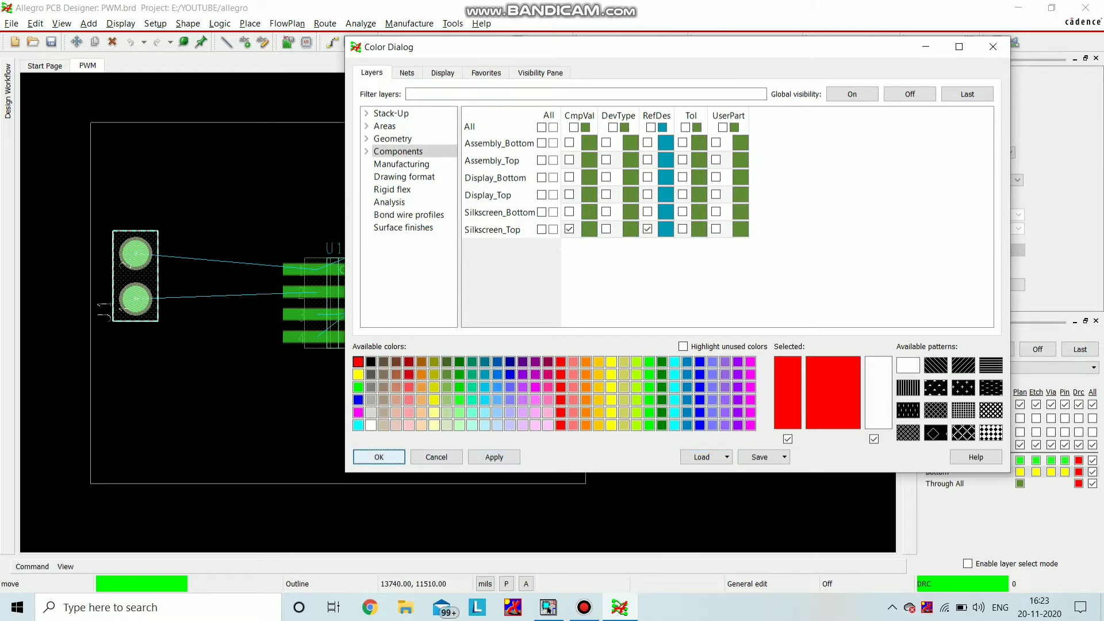
left_click(379, 457)
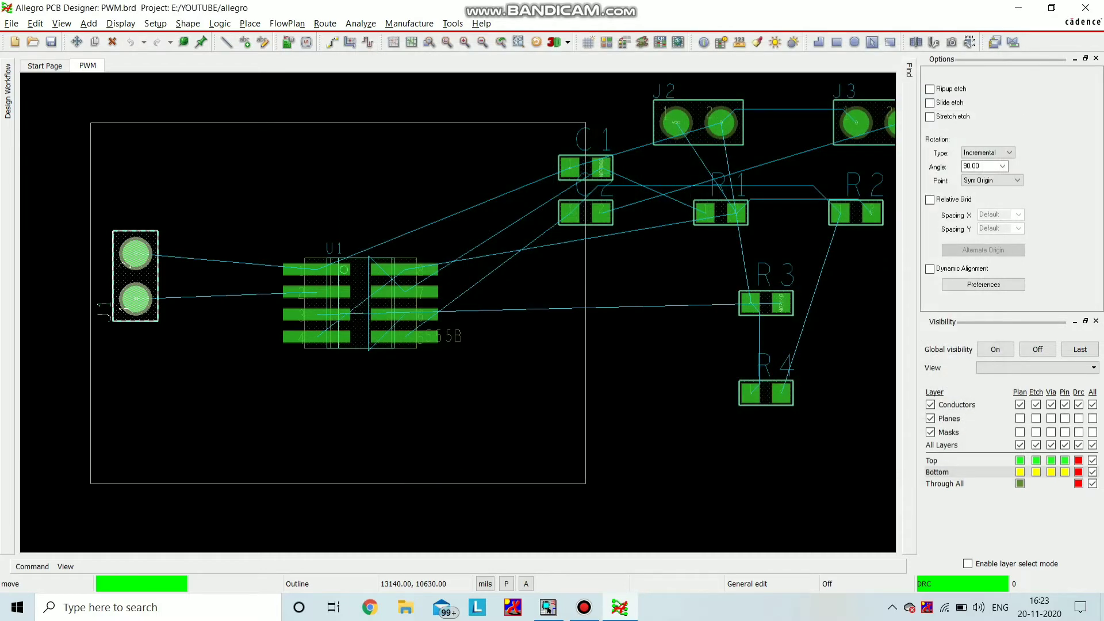
Move C1 just above U1 and C2 just below U1's right-hand pins.
left_click(586, 167)
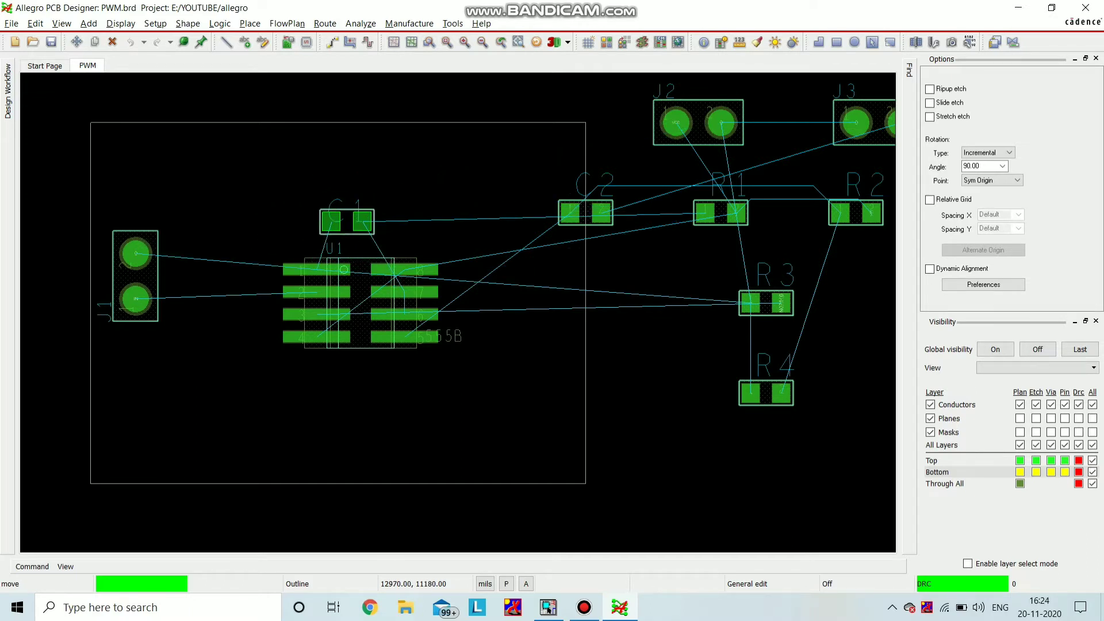
left_click(346, 222)
left_click(586, 213)
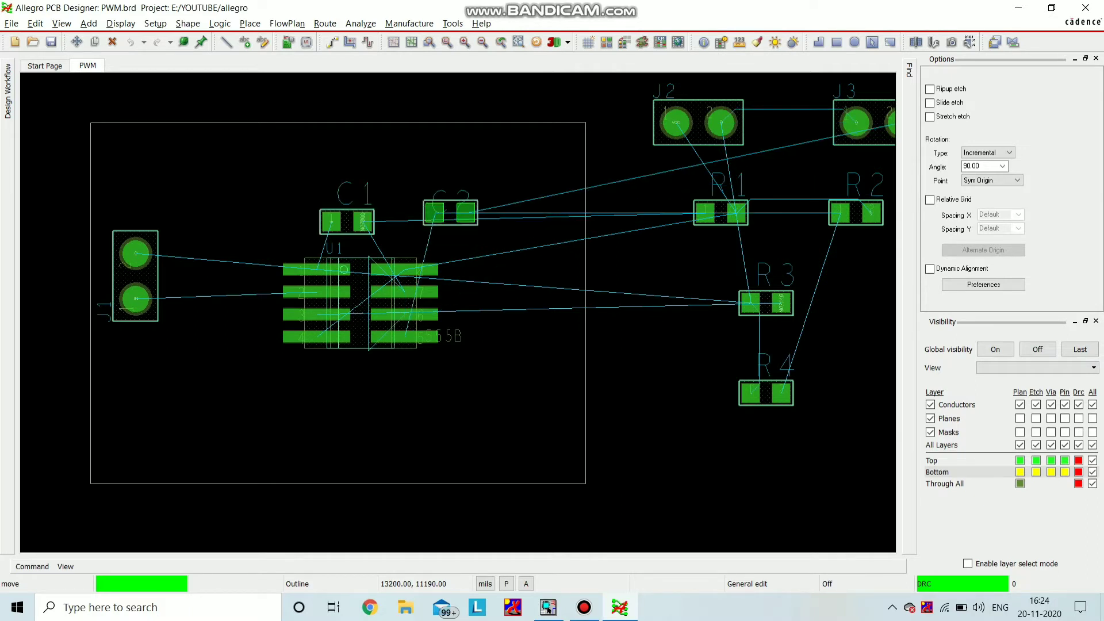
left_click(420, 379)
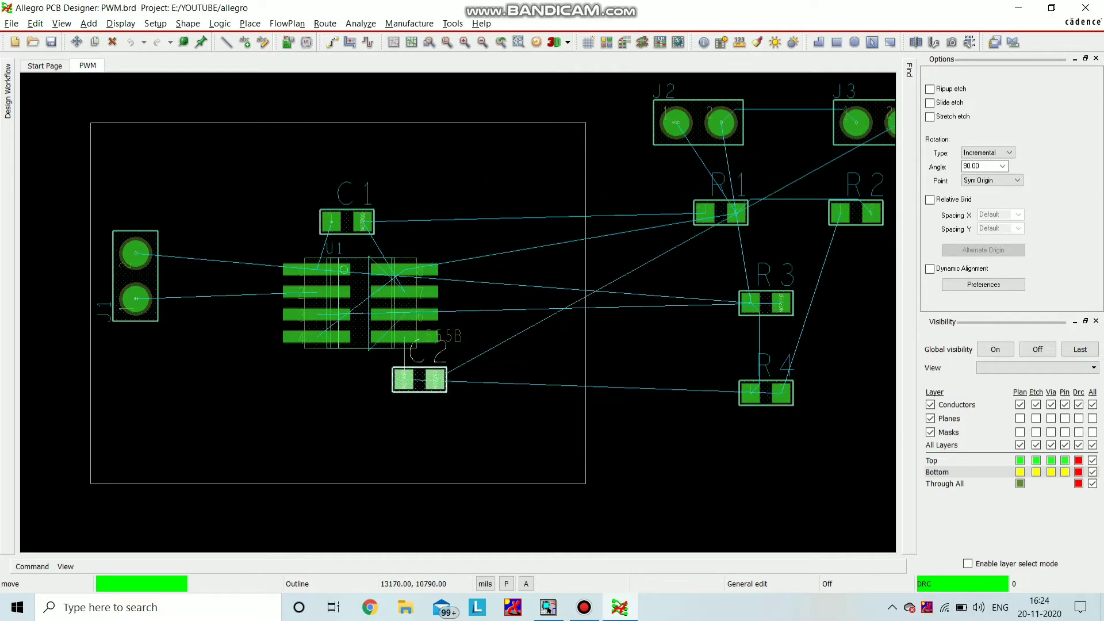
Move J2 into the board outline, rotated vertically, directly below J1.
left_click(699, 122)
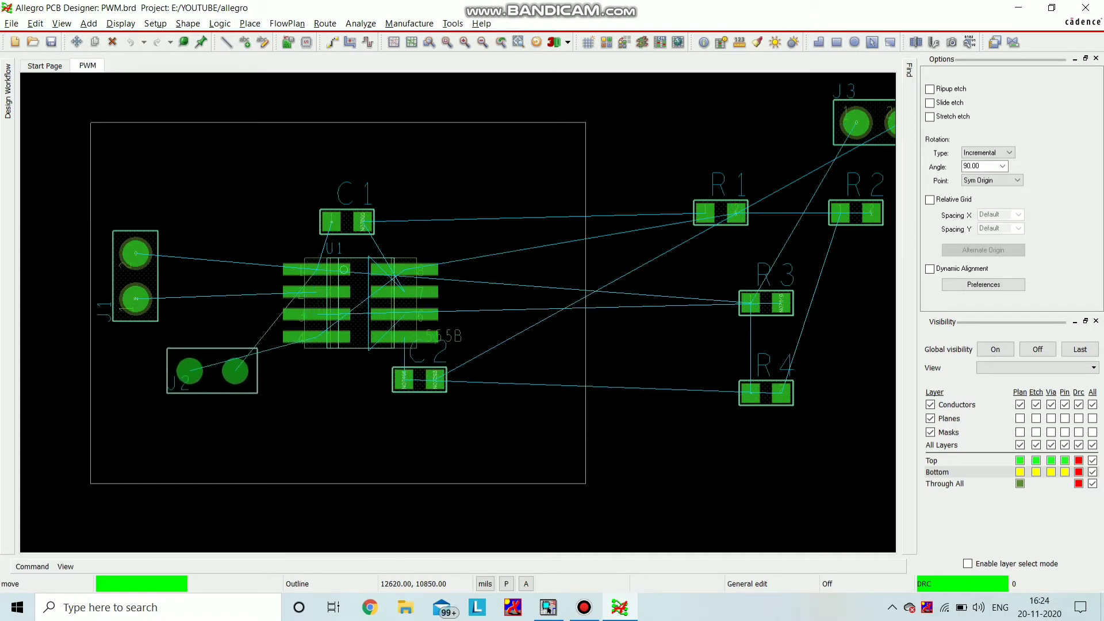
right_click(184, 358)
left_click(217, 561)
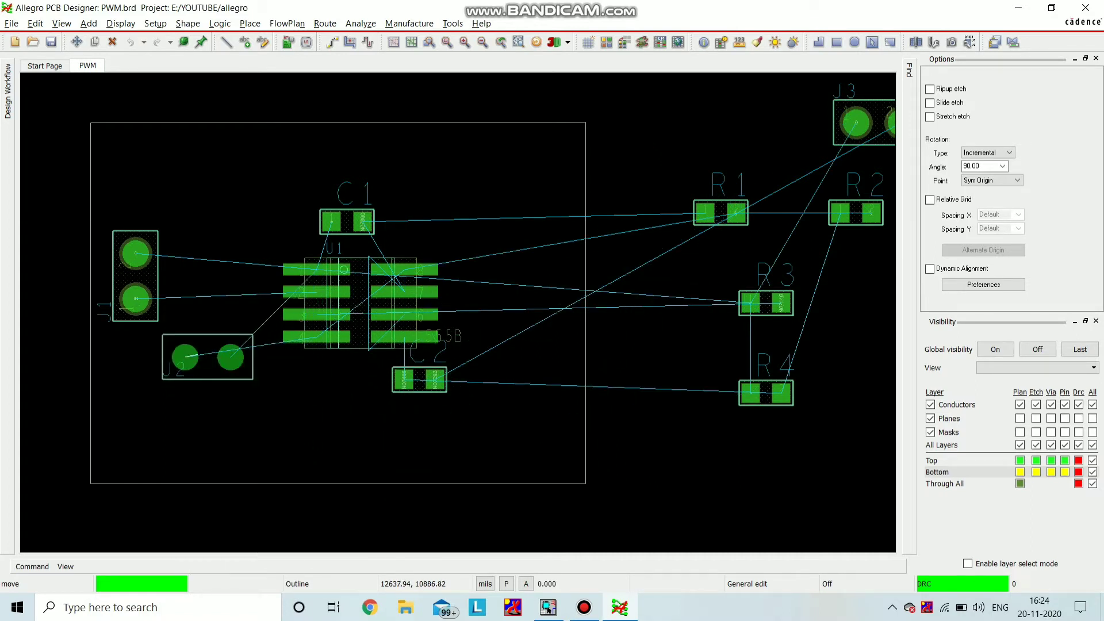
left_click(196, 317)
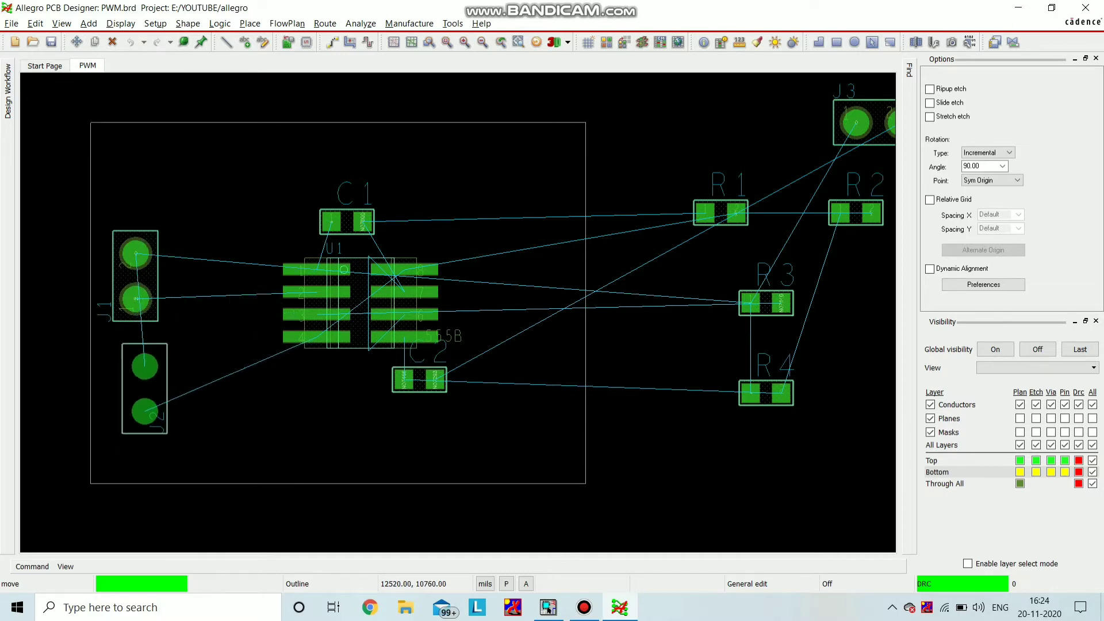
left_click(144, 411)
Rotate J1 by 180 degrees and place it directly above J2, aligned with it.
left_click(139, 277)
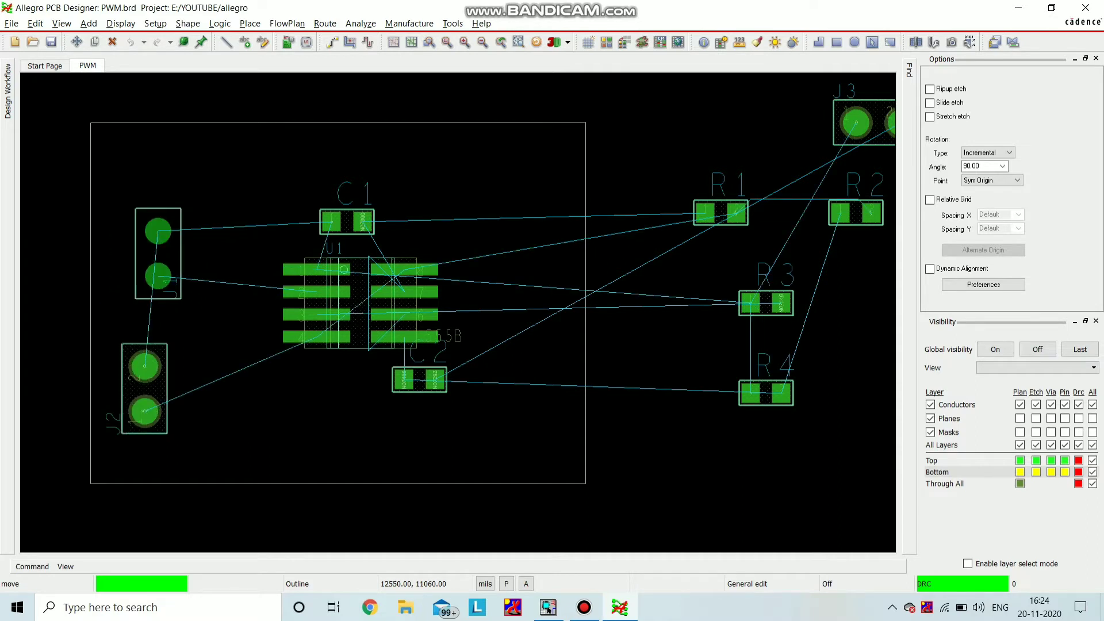
right_click(159, 273)
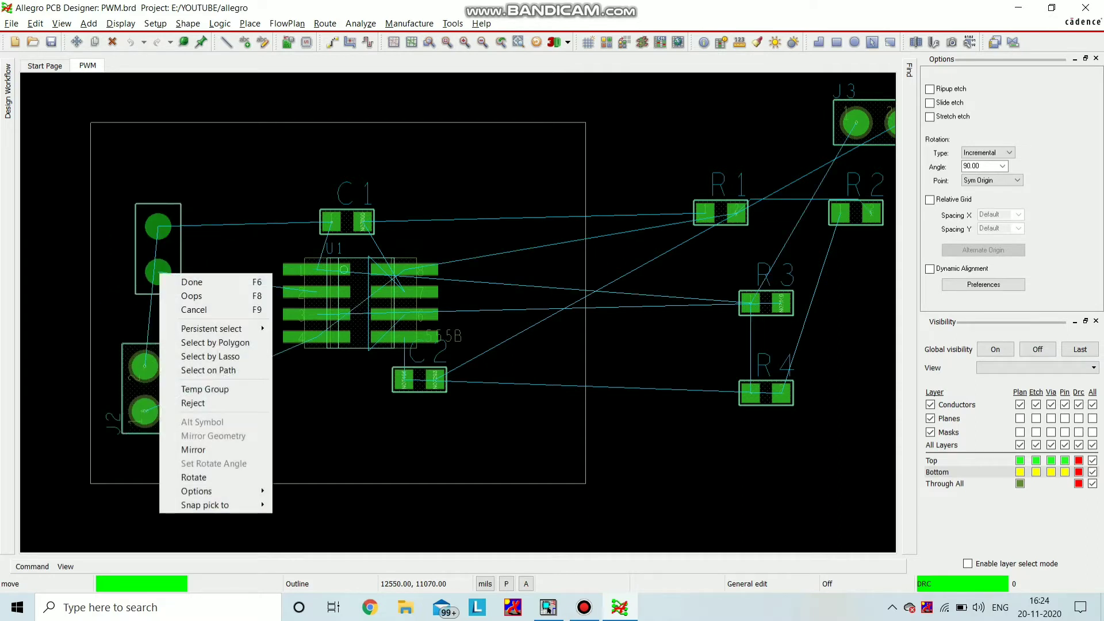
left_click(194, 478)
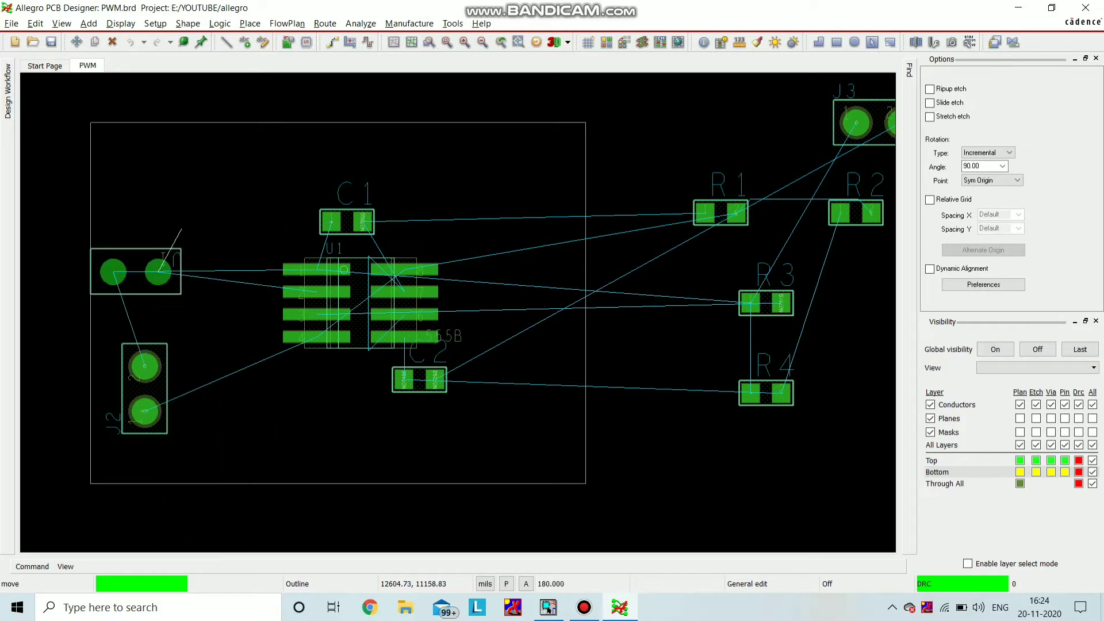
left_click(122, 276)
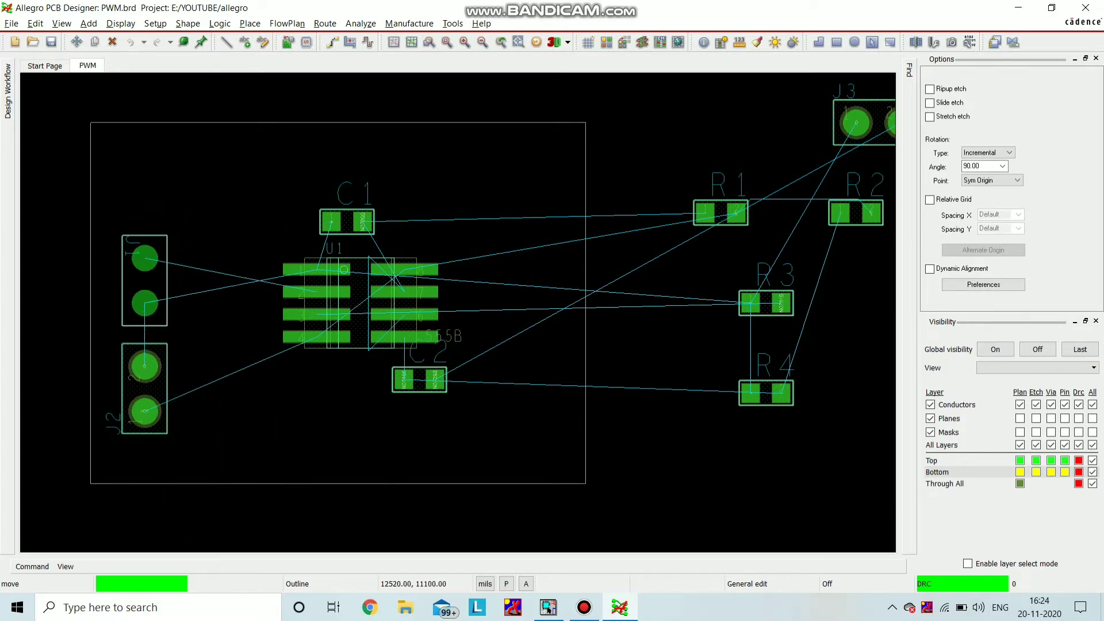
left_click(145, 254)
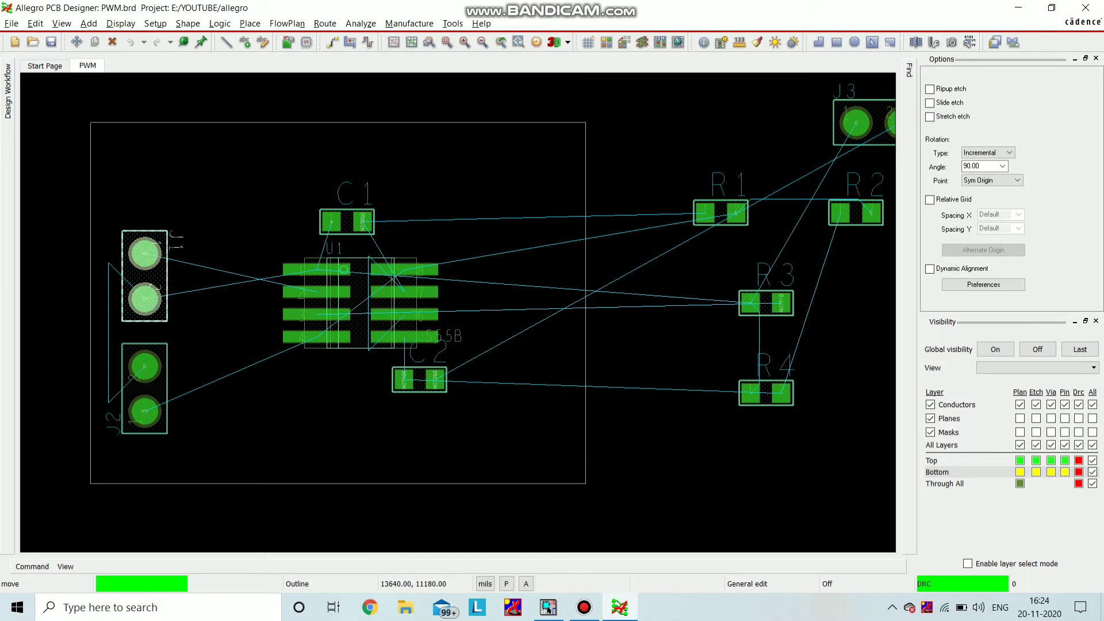
Place J3 above C1 near the board's upper edge, and R1, rotated vertically, to the right of C1.
left_click(856, 122)
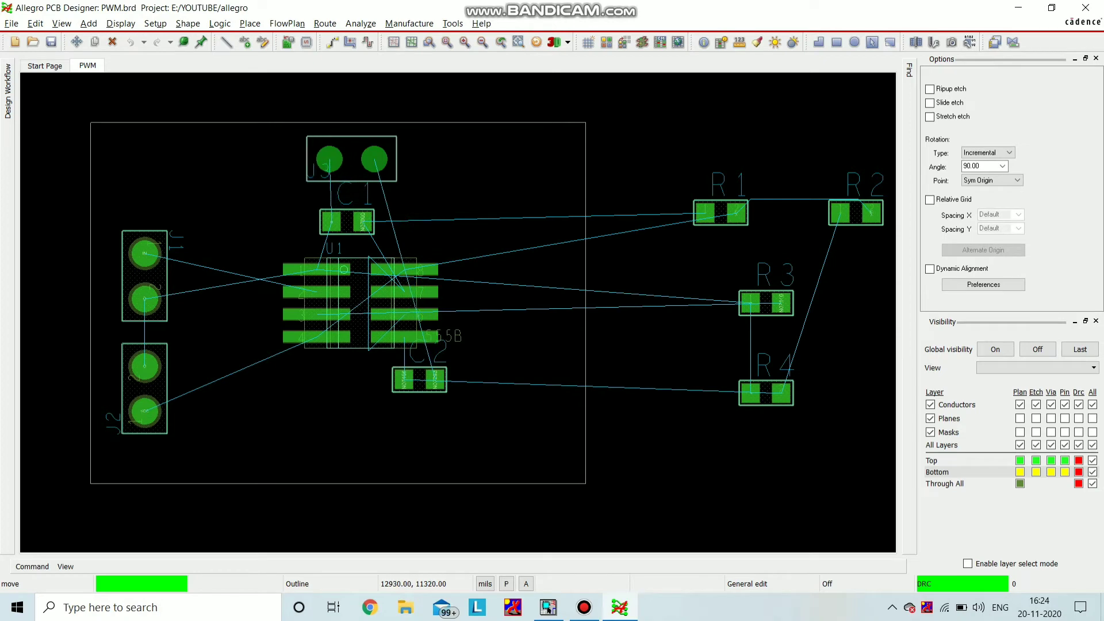
left_click(352, 159)
left_click(721, 213)
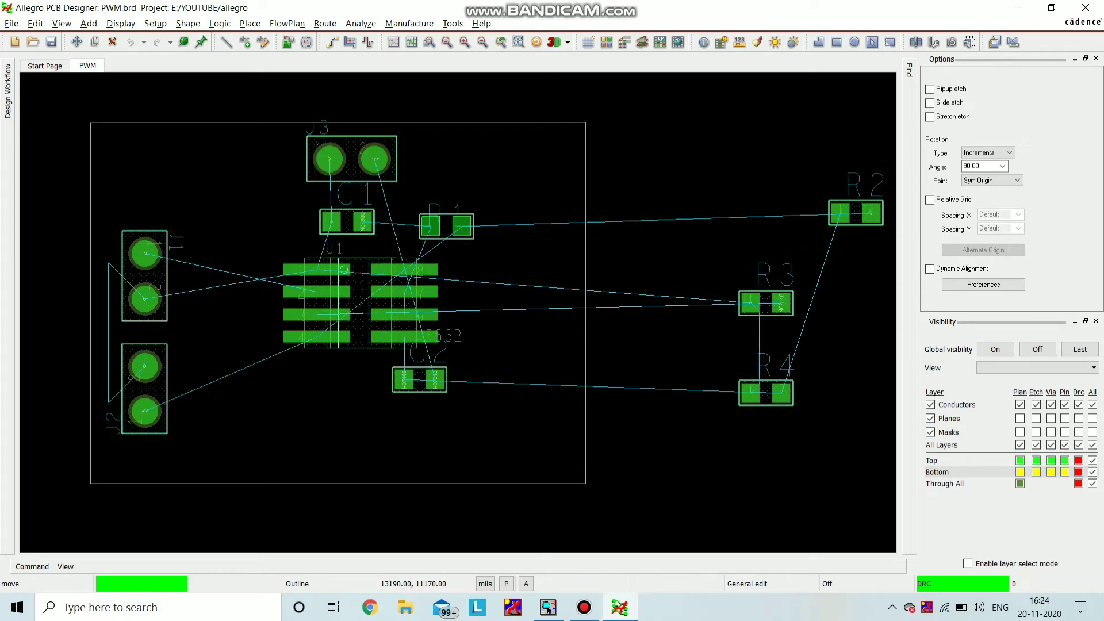
right_click(457, 219)
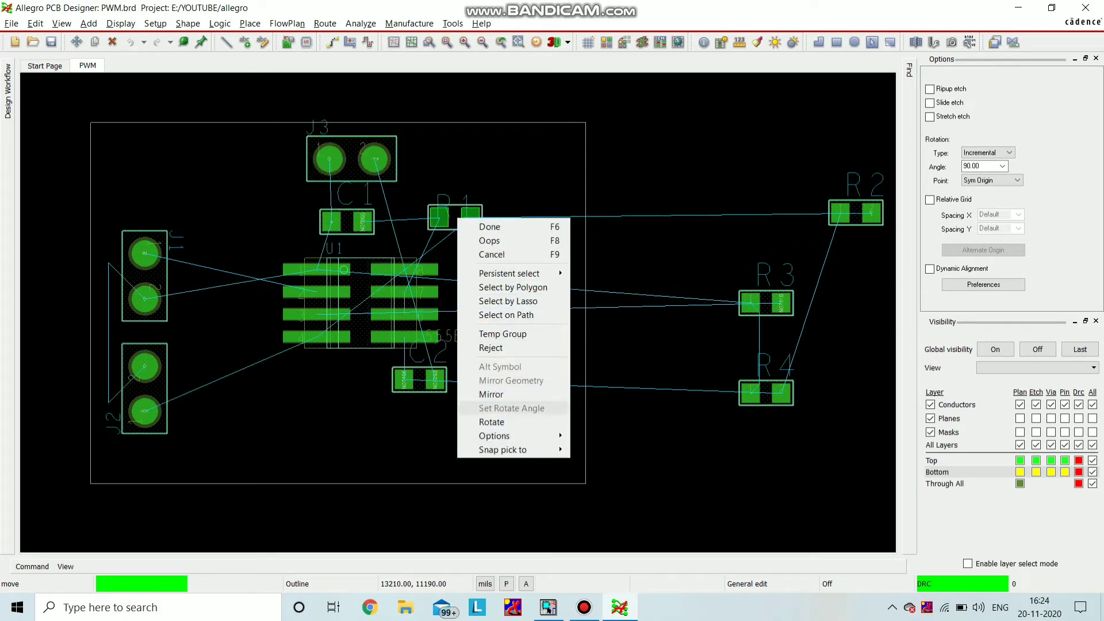
left_click(492, 422)
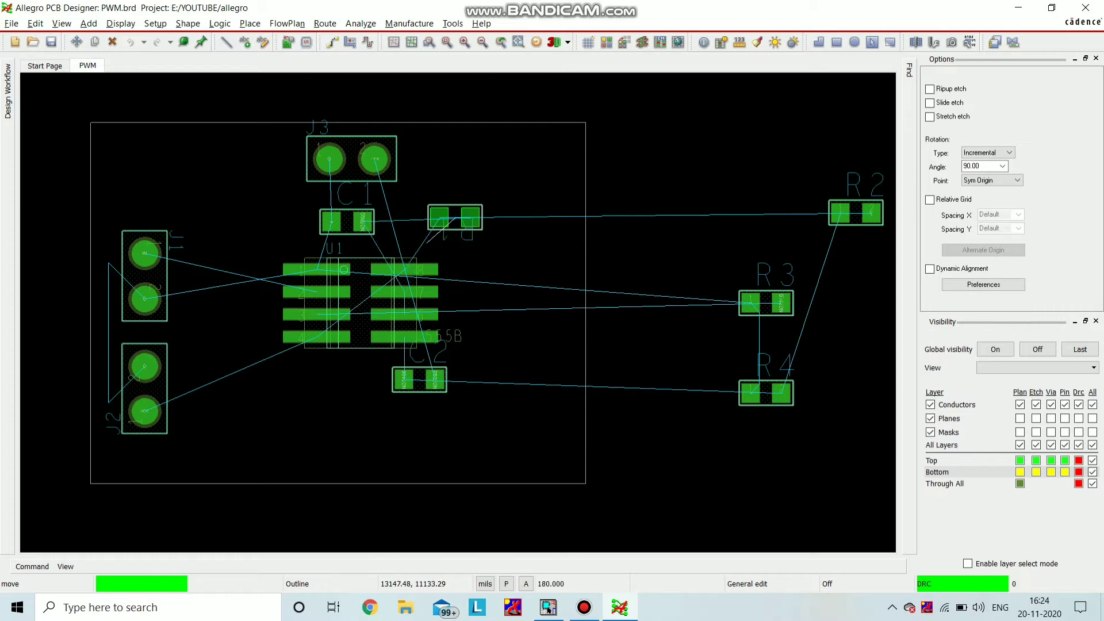
left_click(458, 249)
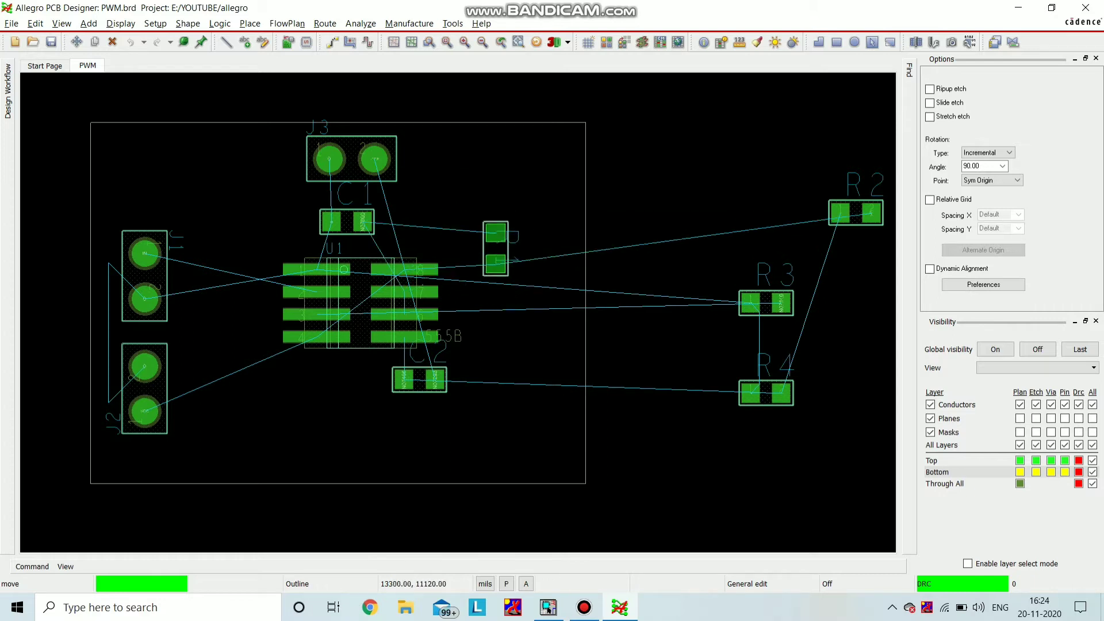
left_click(456, 204)
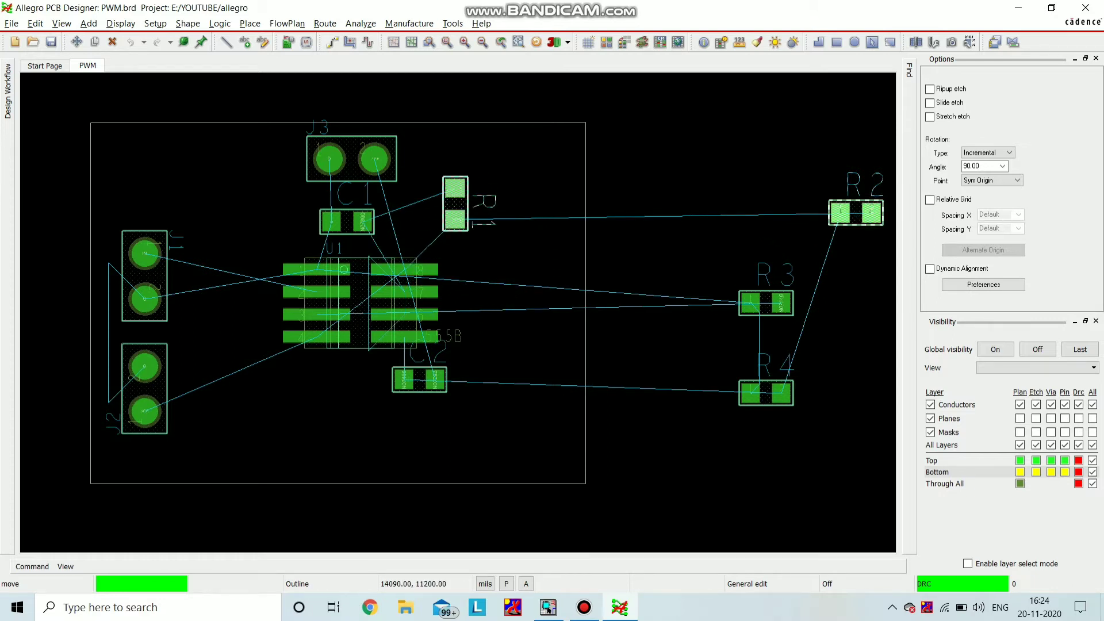
Place R2 to the right of U1, rotated vertically and mirrored to the bottom side.
left_click(856, 213)
right_click(519, 267)
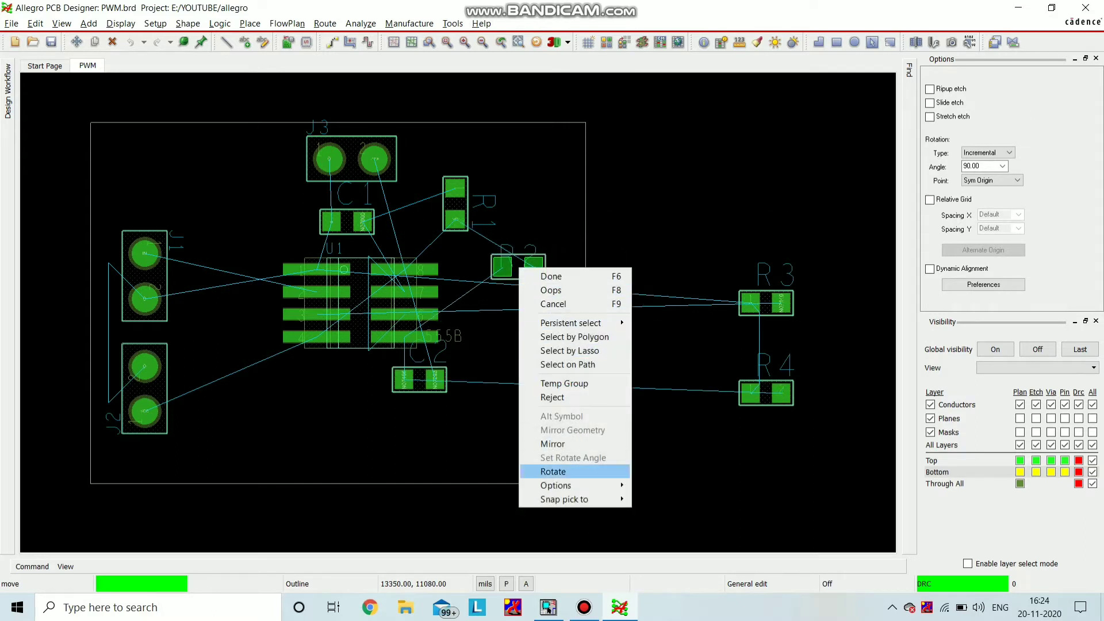
left_click(552, 471)
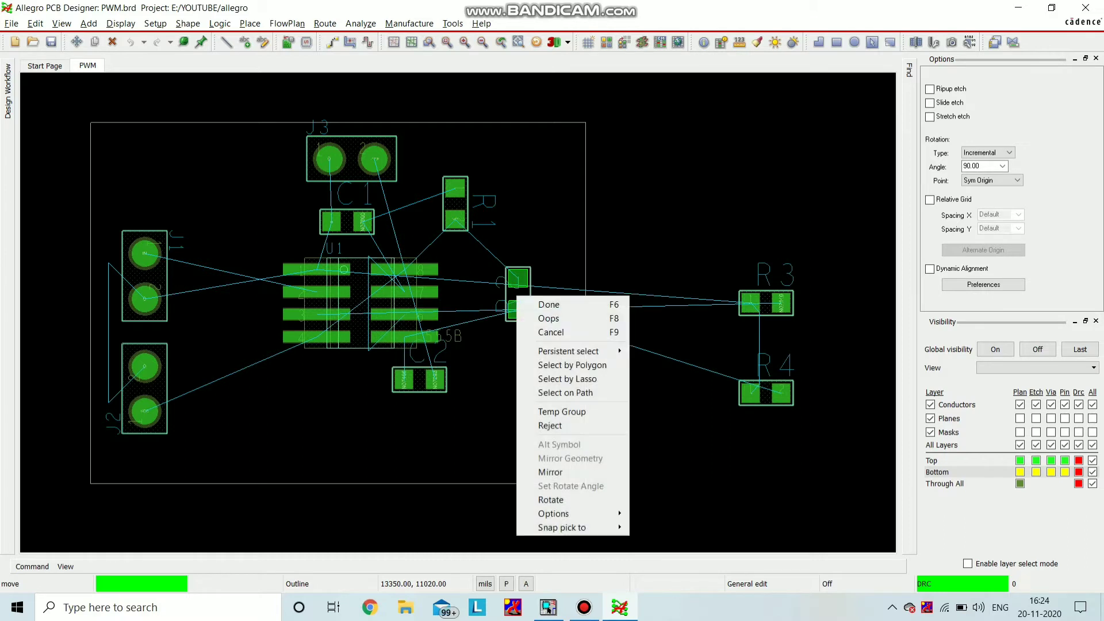
right_click(516, 295)
left_click(551, 471)
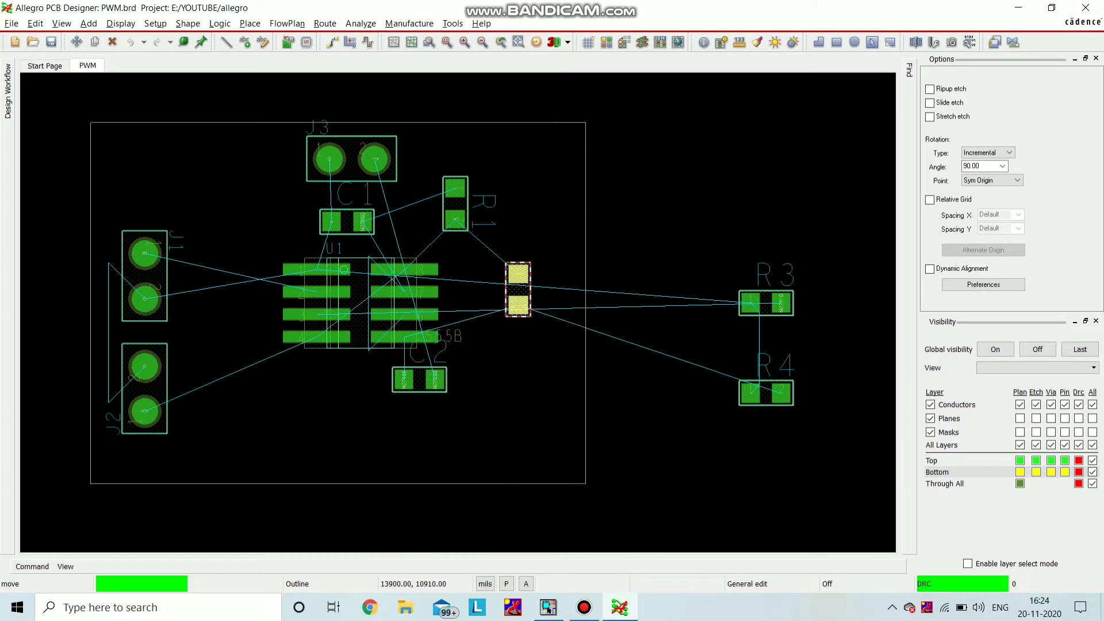
Mirror R3 to the bottom side, rotate it vertically and place it between J1 and U1.
right_click(512, 362)
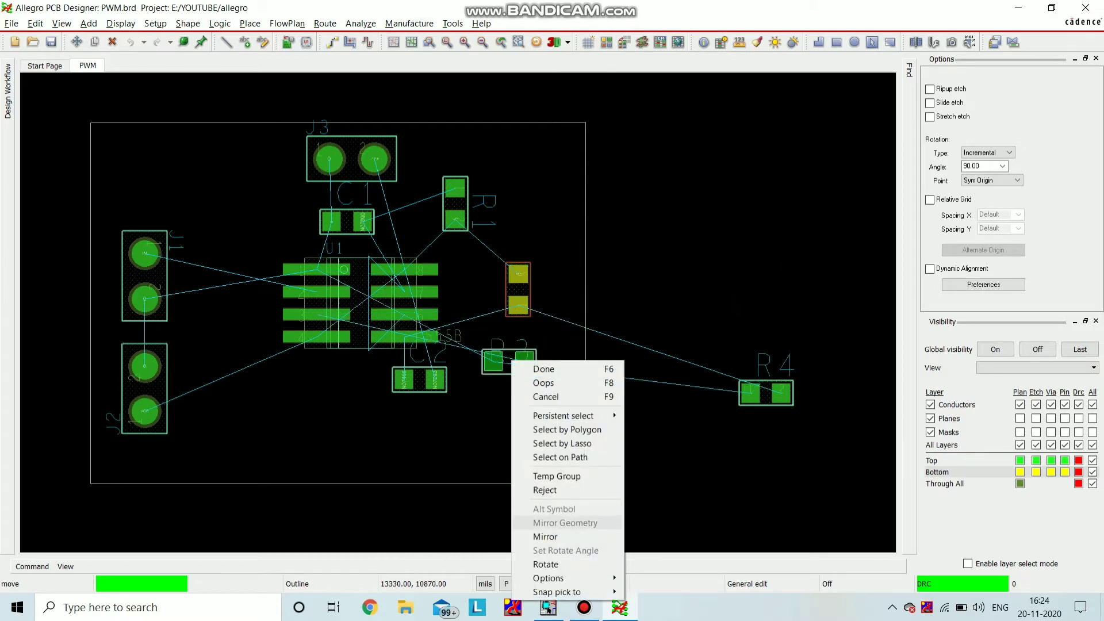
left_click(546, 536)
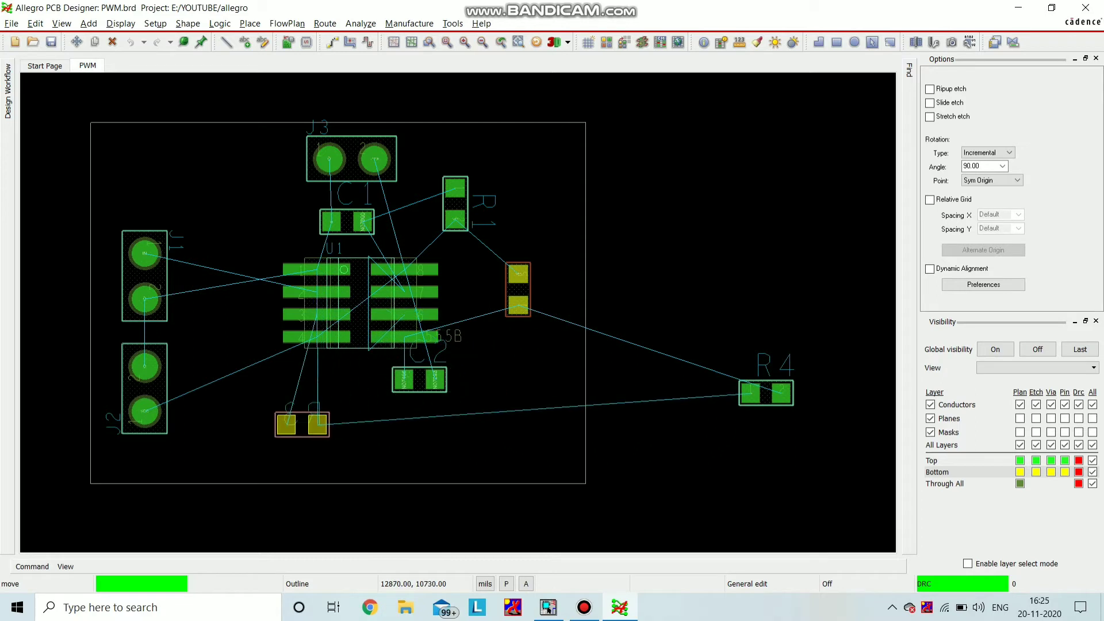
right_click(223, 191)
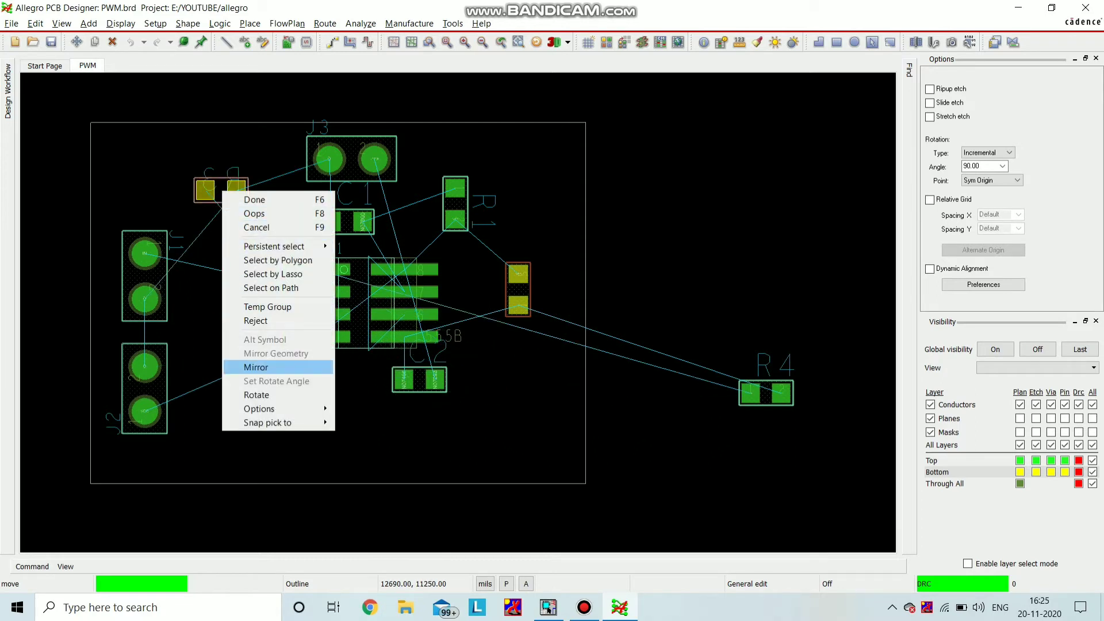
left_click(257, 395)
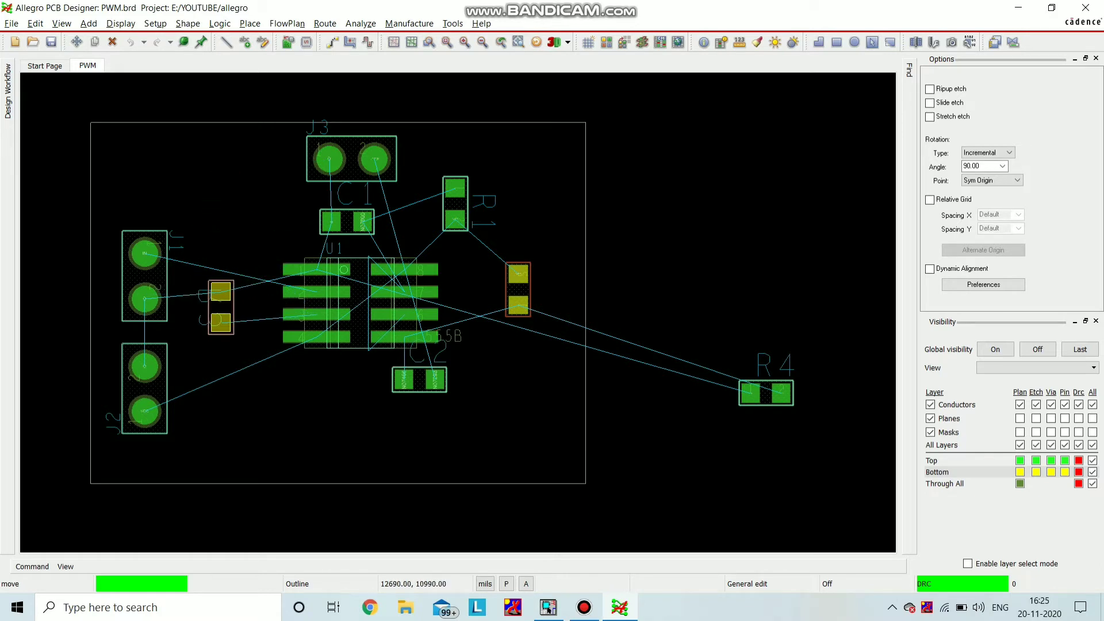
left_click(230, 295)
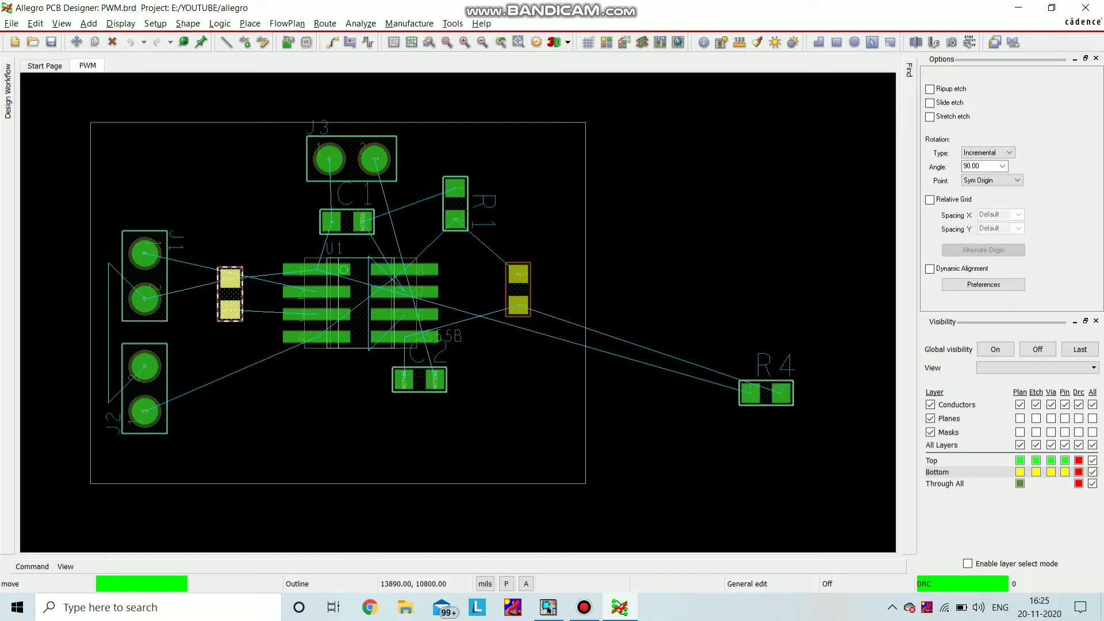
Mirror R4 to the bottom side, place it horizontally below U1 to the left of C2, and finish moving parts.
left_click(765, 393)
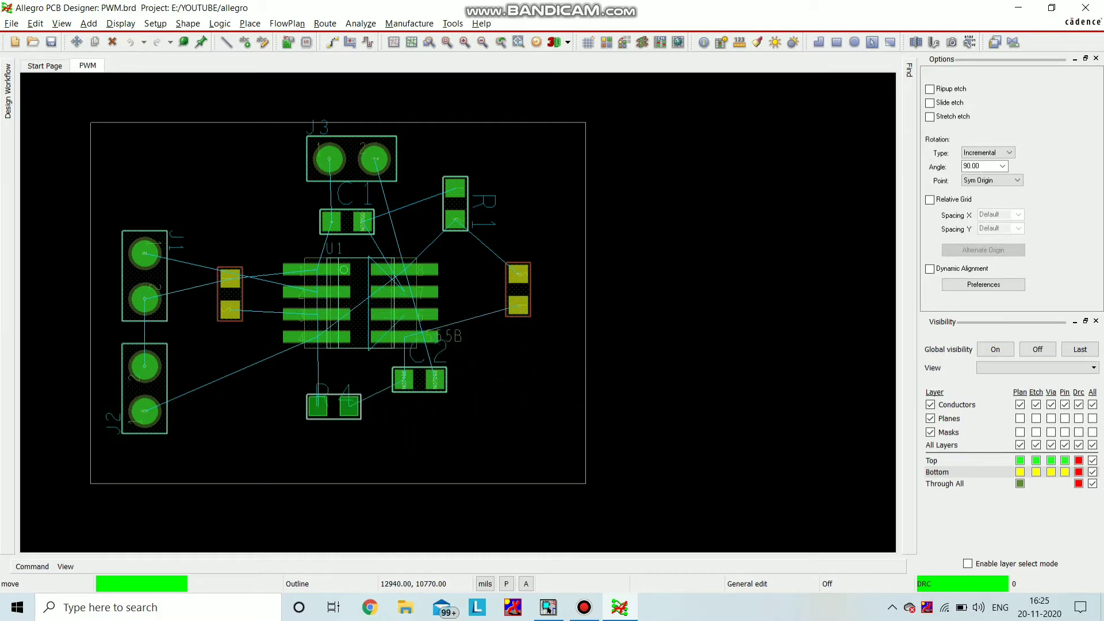
right_click(321, 392)
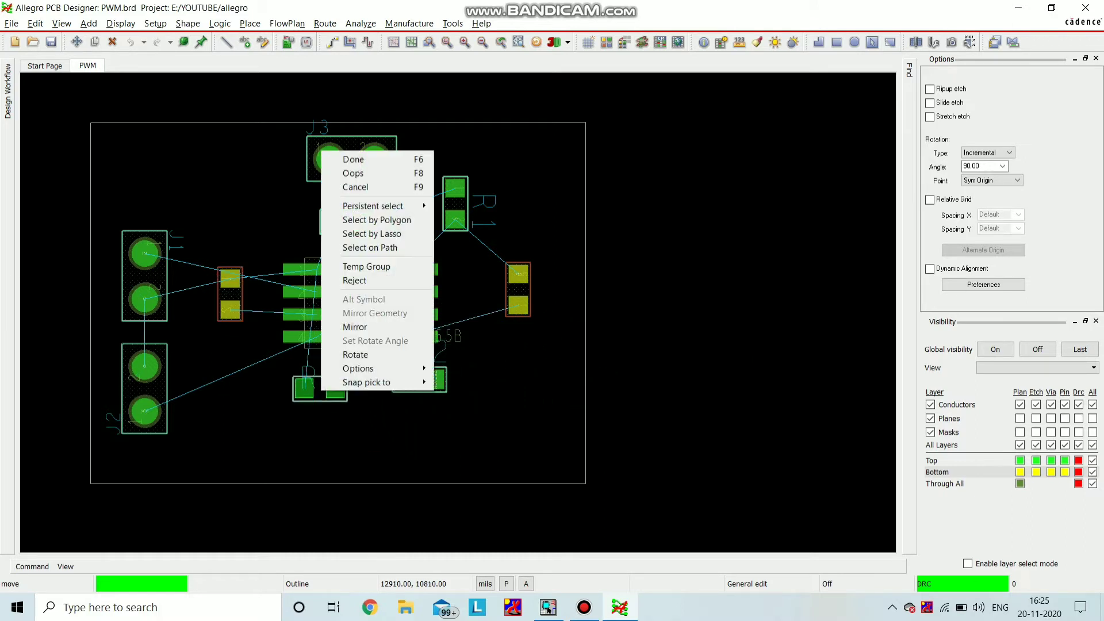
left_click(360, 325)
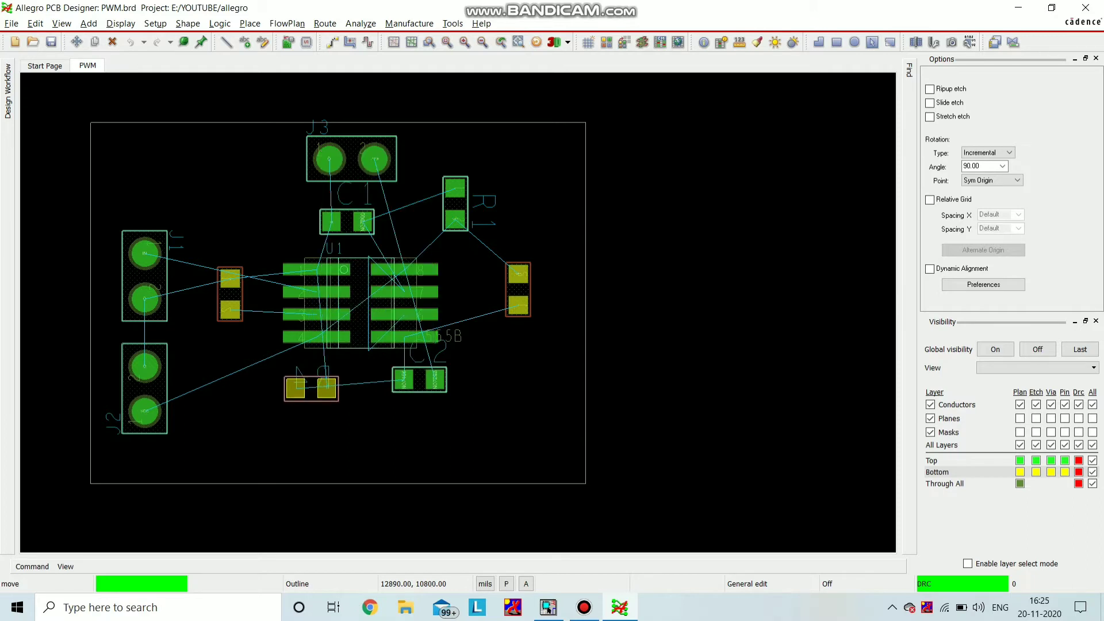
left_click(311, 389)
right_click(637, 224)
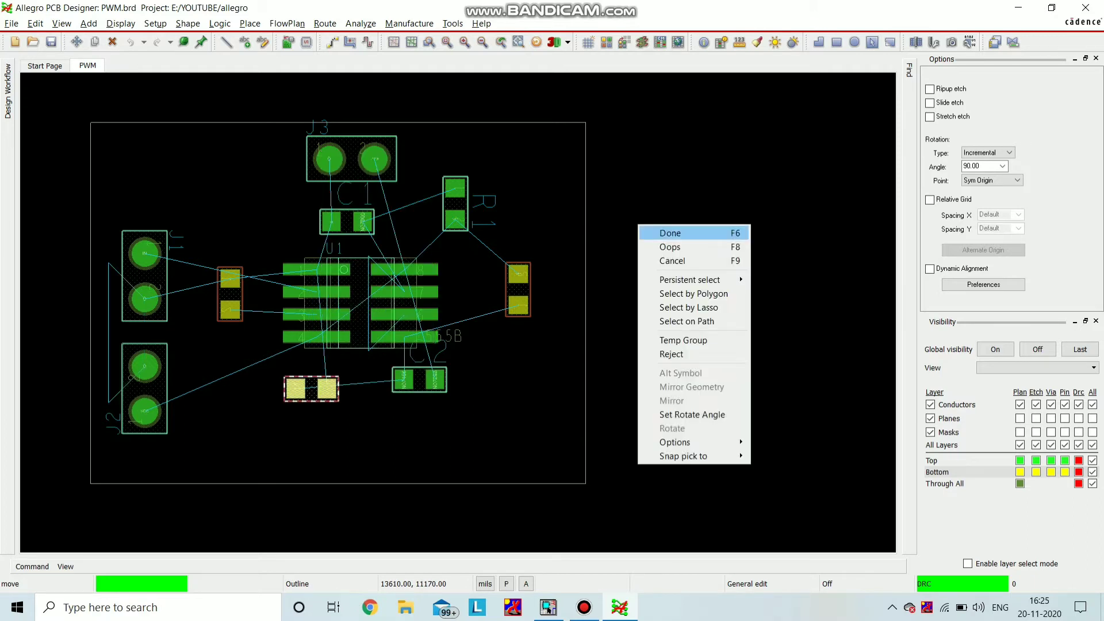
left_click(656, 232)
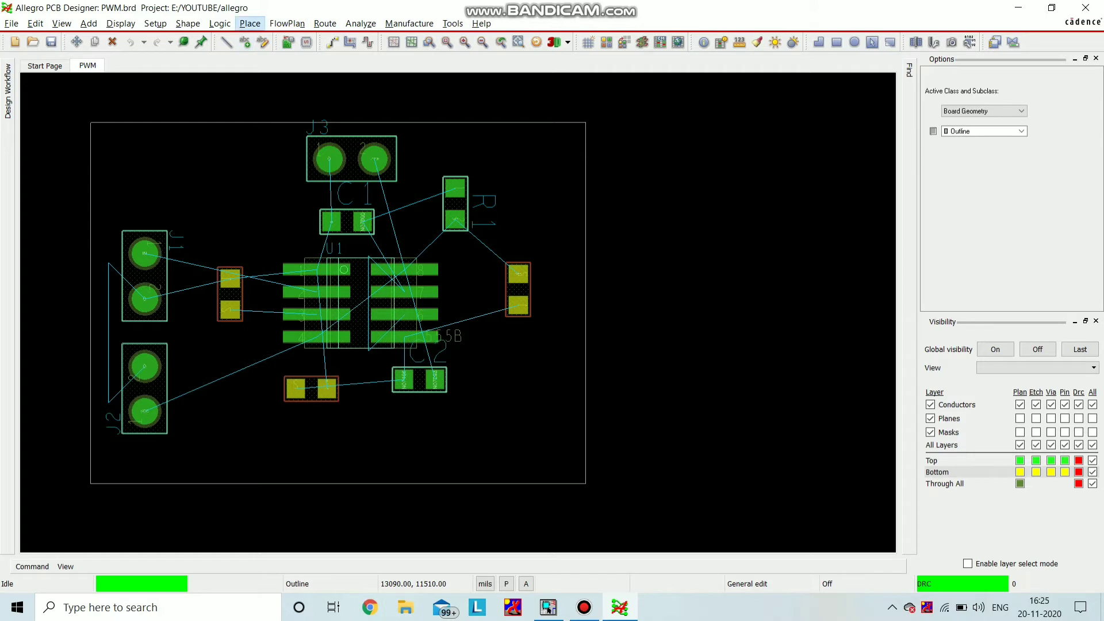
Start manual placement with library definitions included and list the mechanical symbols.
left_click(250, 23)
left_click(285, 40)
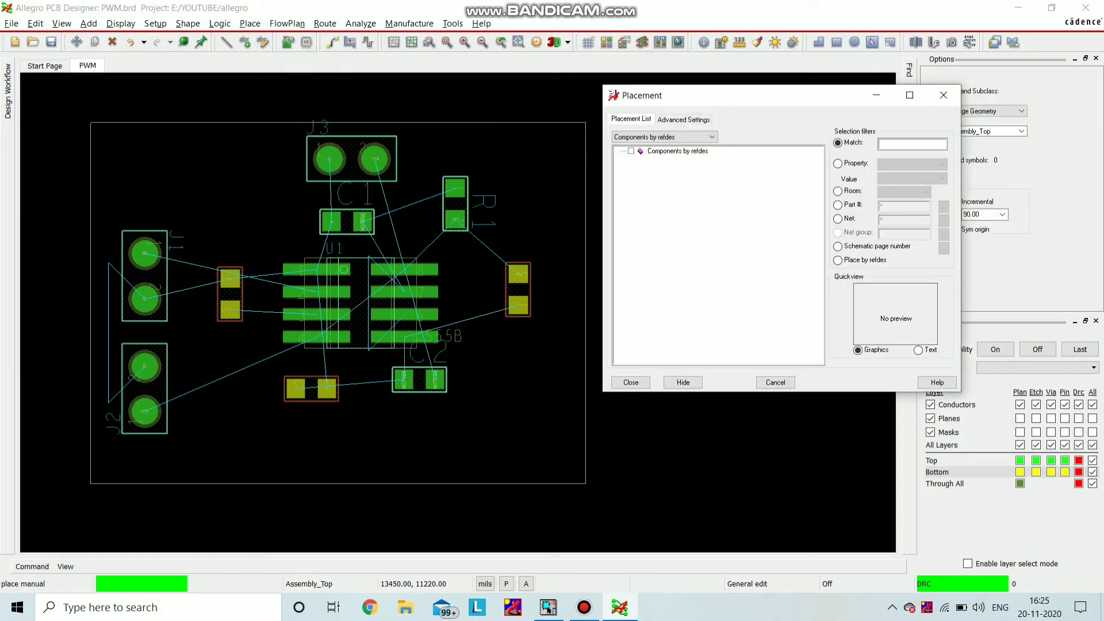
left_click(683, 119)
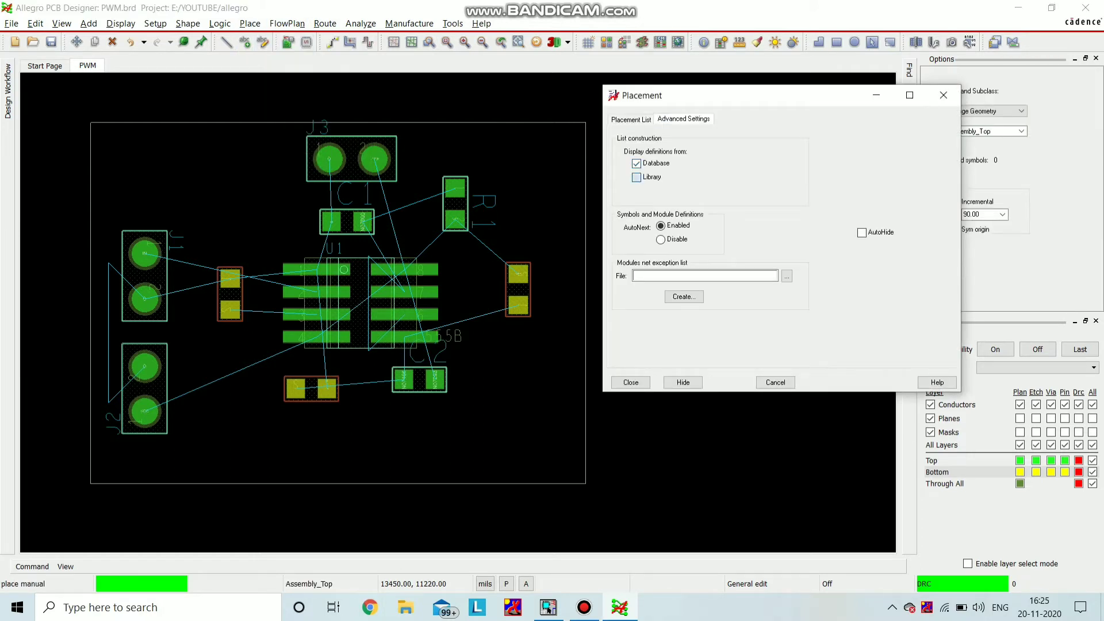
left_click(631, 119)
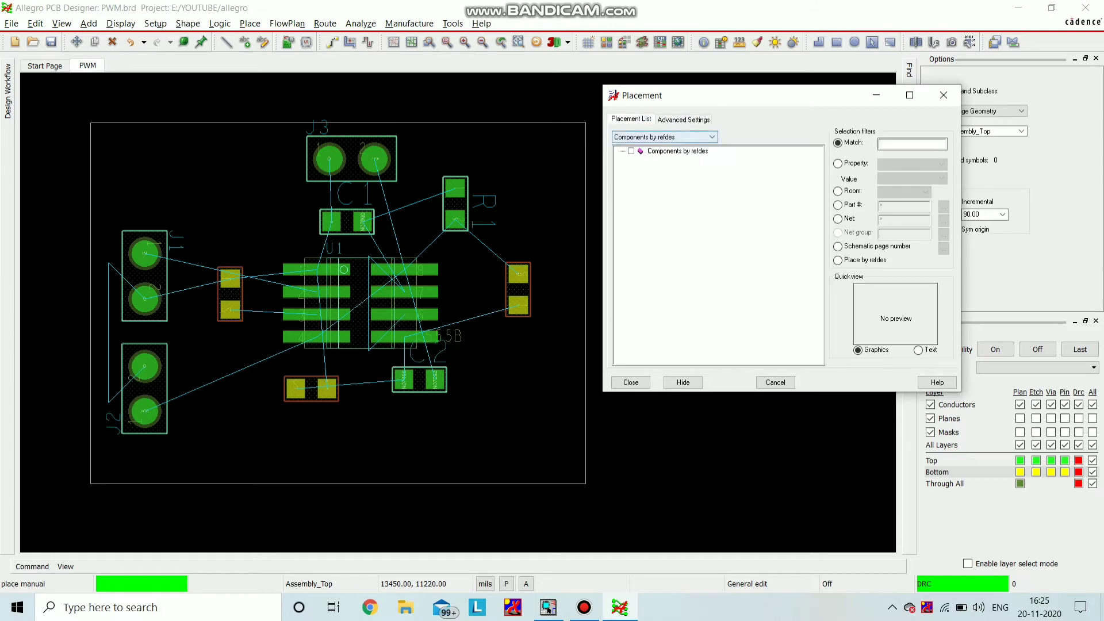
left_click(665, 137)
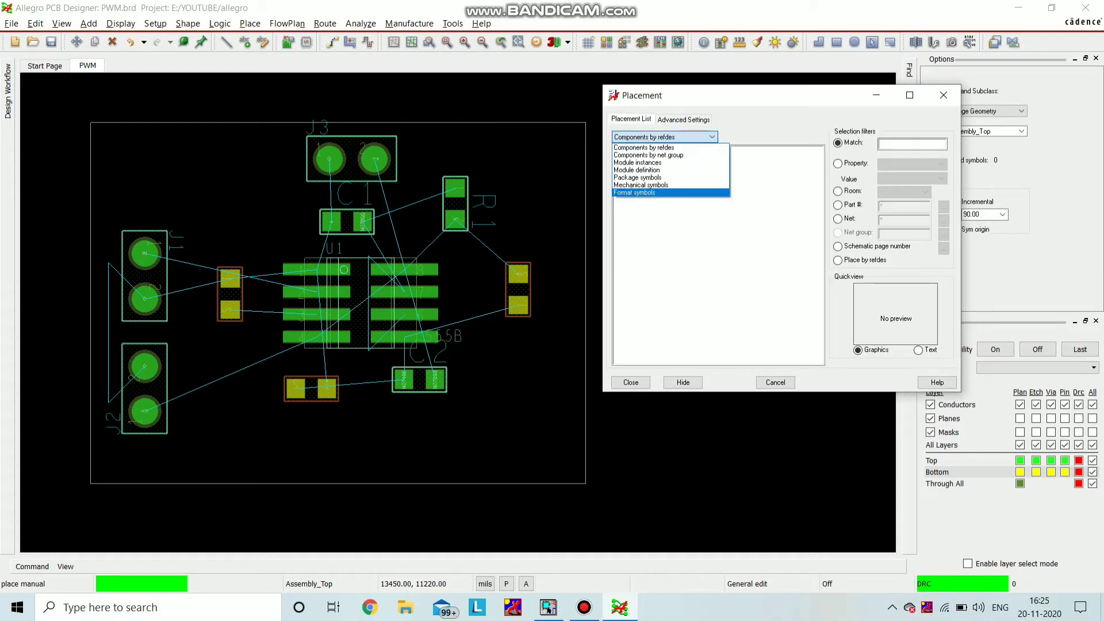
left_click(641, 185)
Place the MTG125 mounting hole symbol in the upper-left corner of the board outline.
scroll(718, 256, "down", 3)
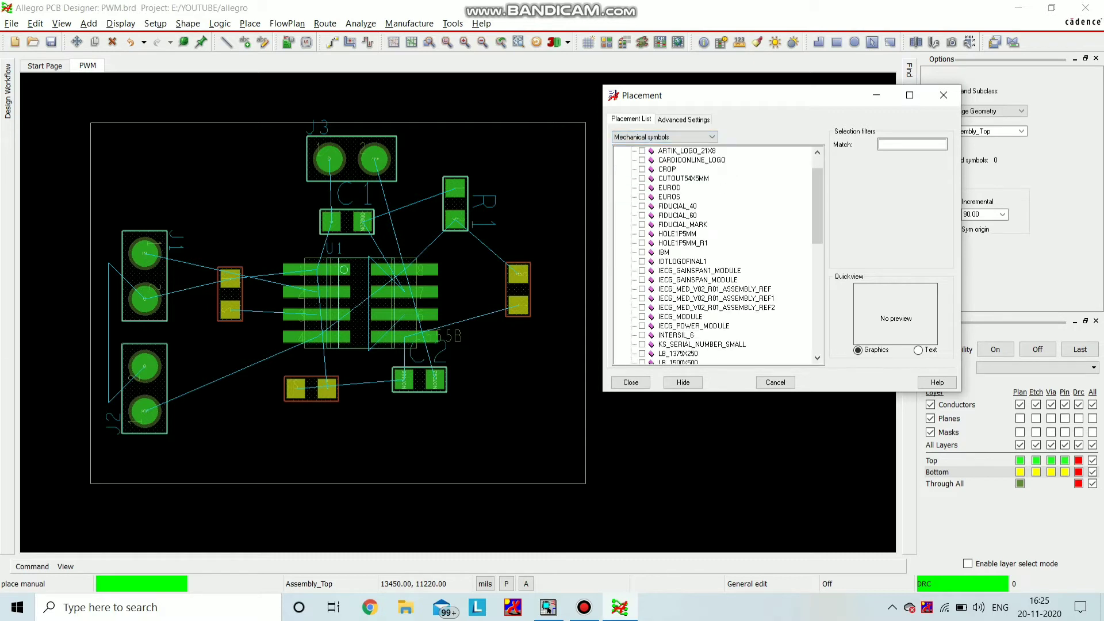
scroll(719, 256, "down", 1)
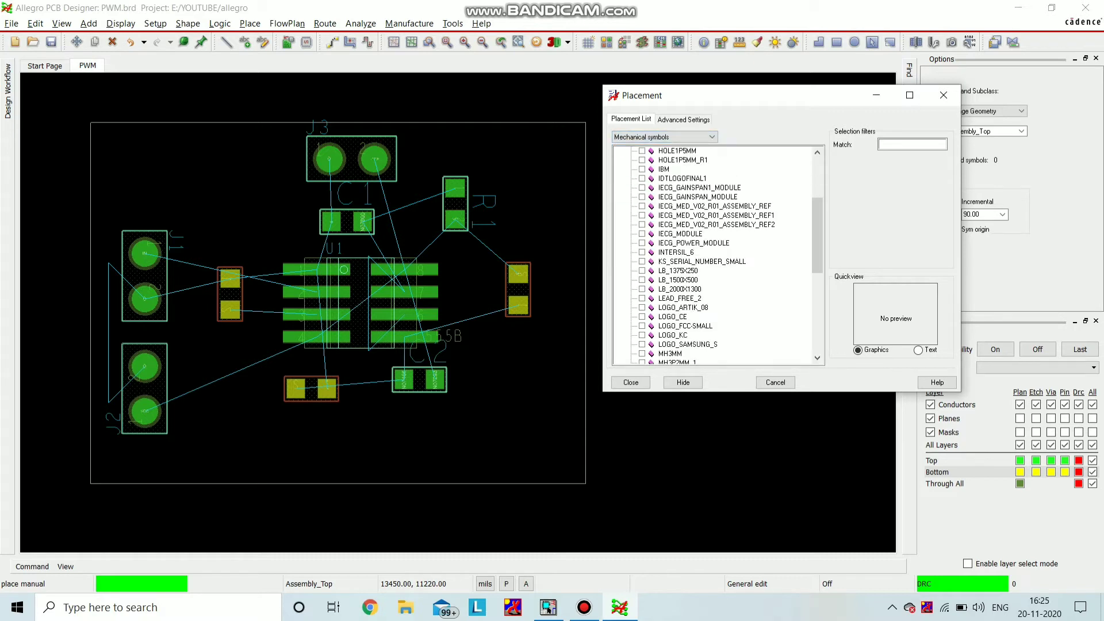
scroll(719, 256, "down", 1)
scroll(719, 256, "down", 1)
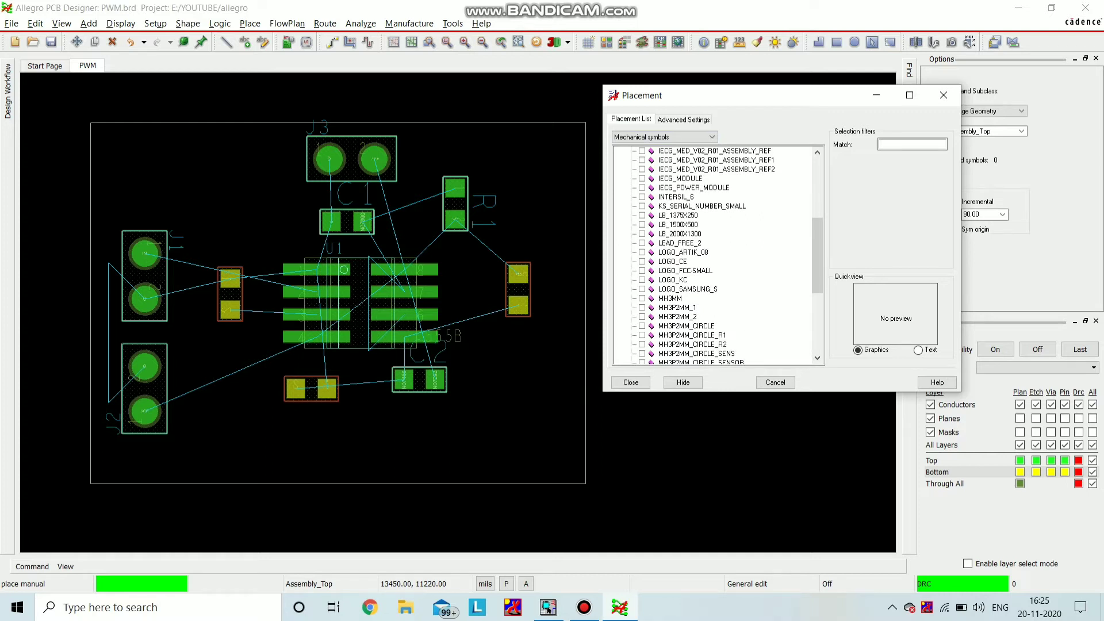
scroll(719, 256, "down", 5)
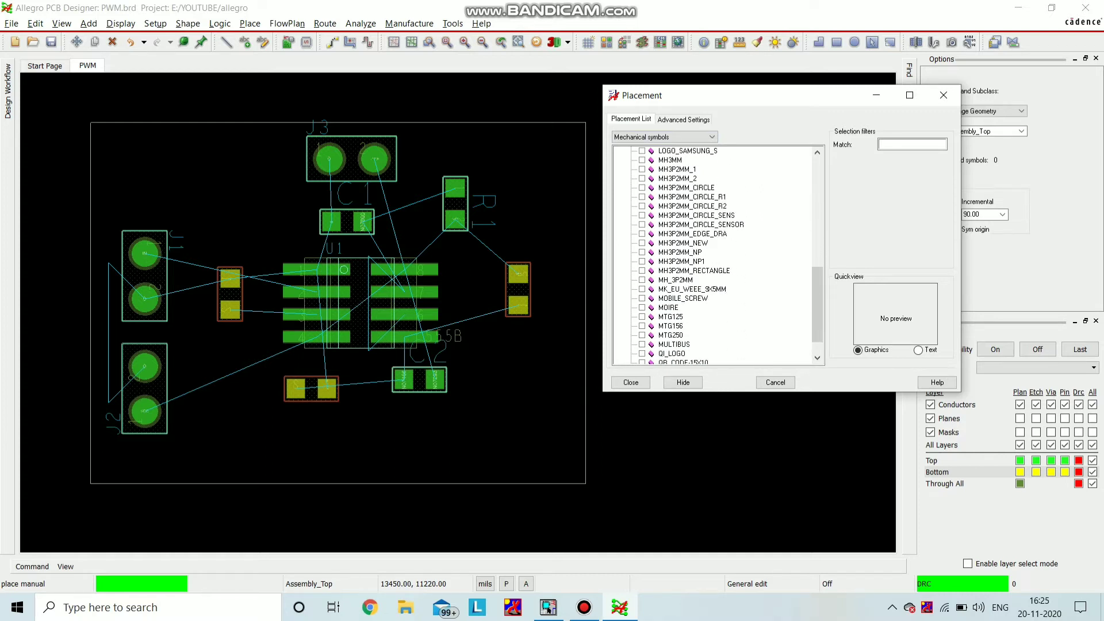
scroll(718, 256, "up", 5)
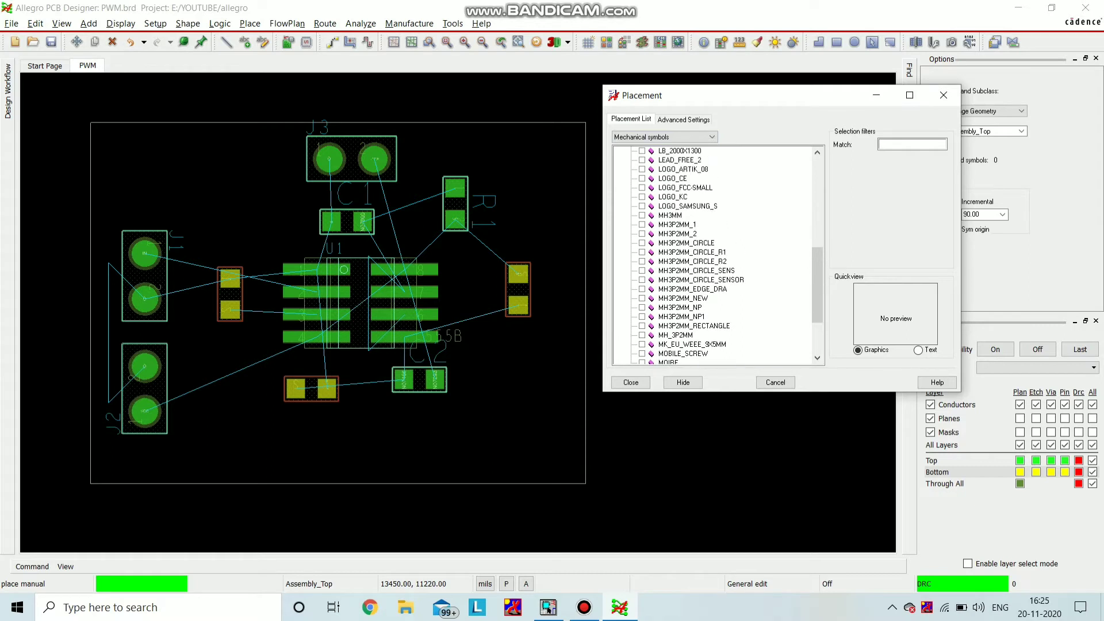
scroll(719, 256, "up", 6)
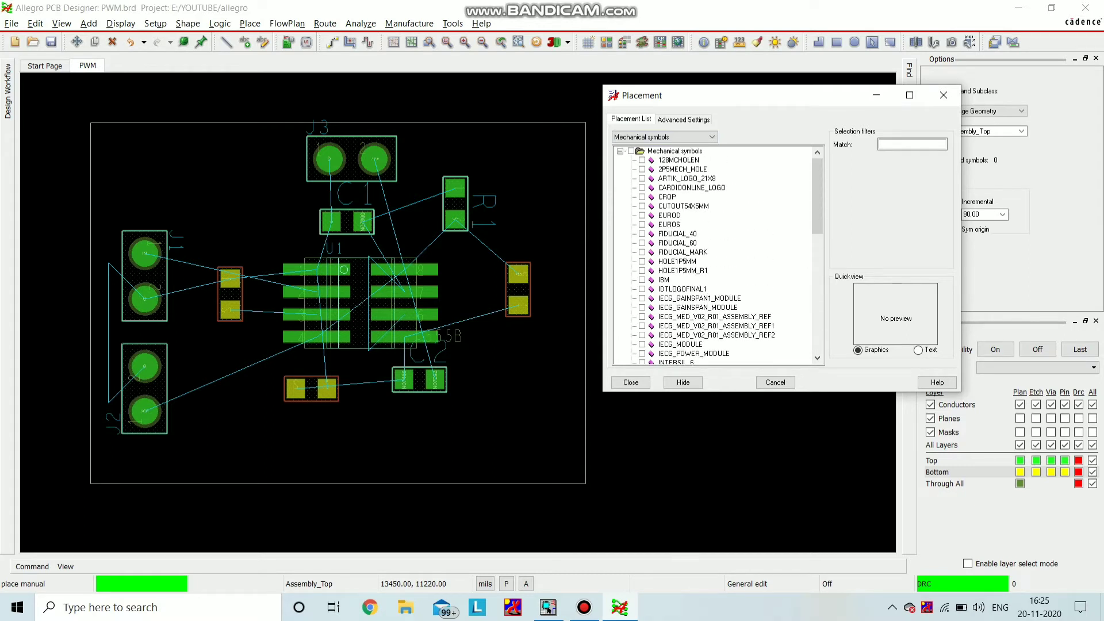
scroll(719, 256, "down", 3)
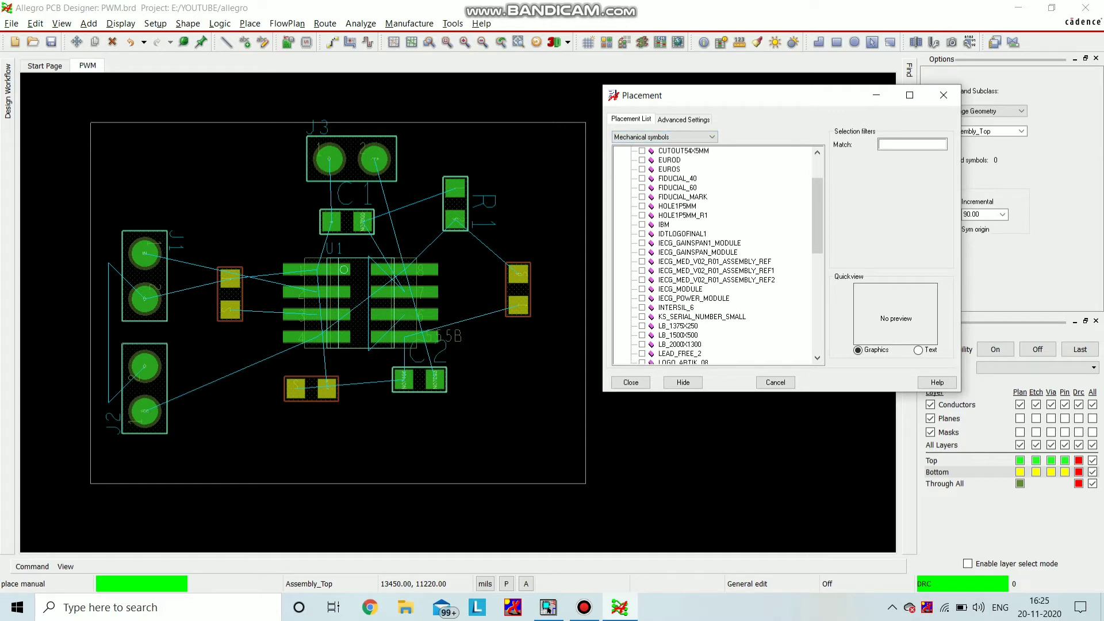
scroll(719, 256, "down", 3)
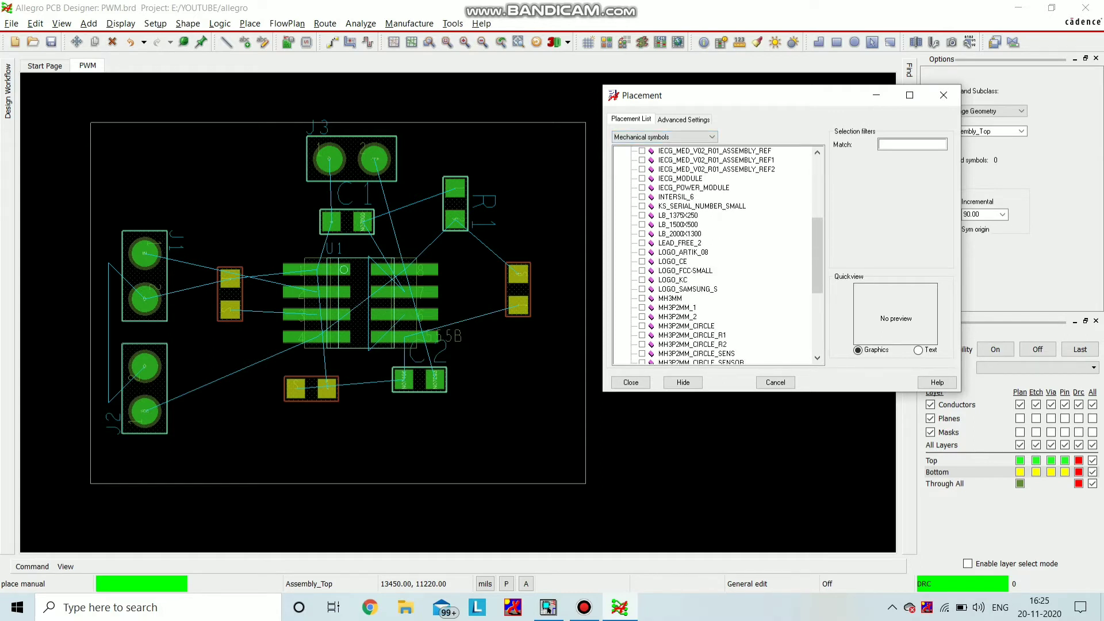
scroll(719, 256, "down", 3)
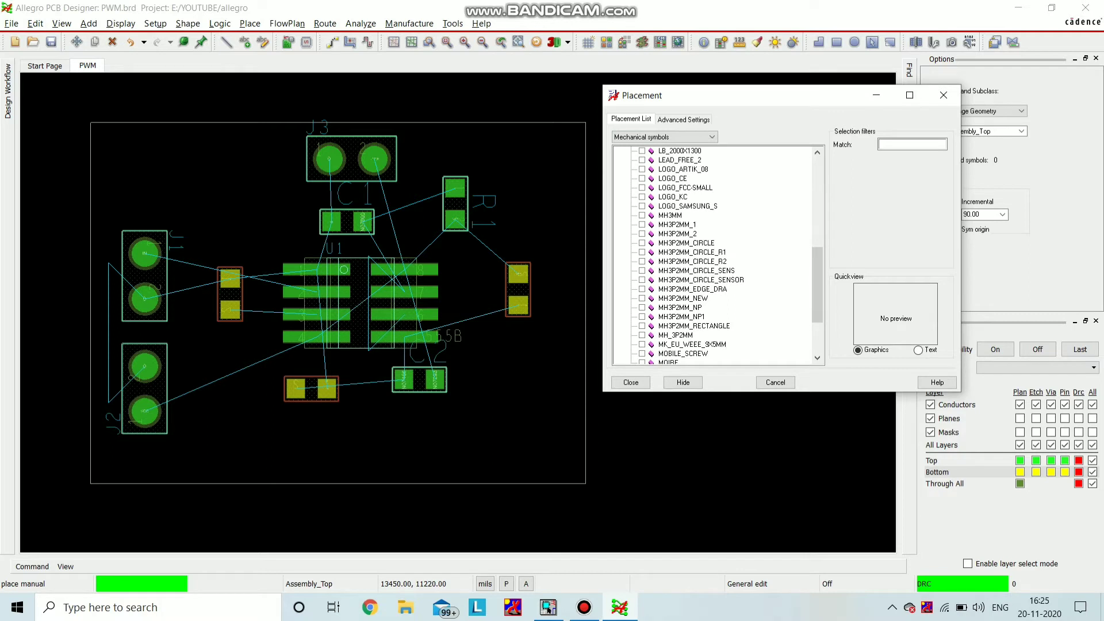
scroll(719, 256, "down", 1)
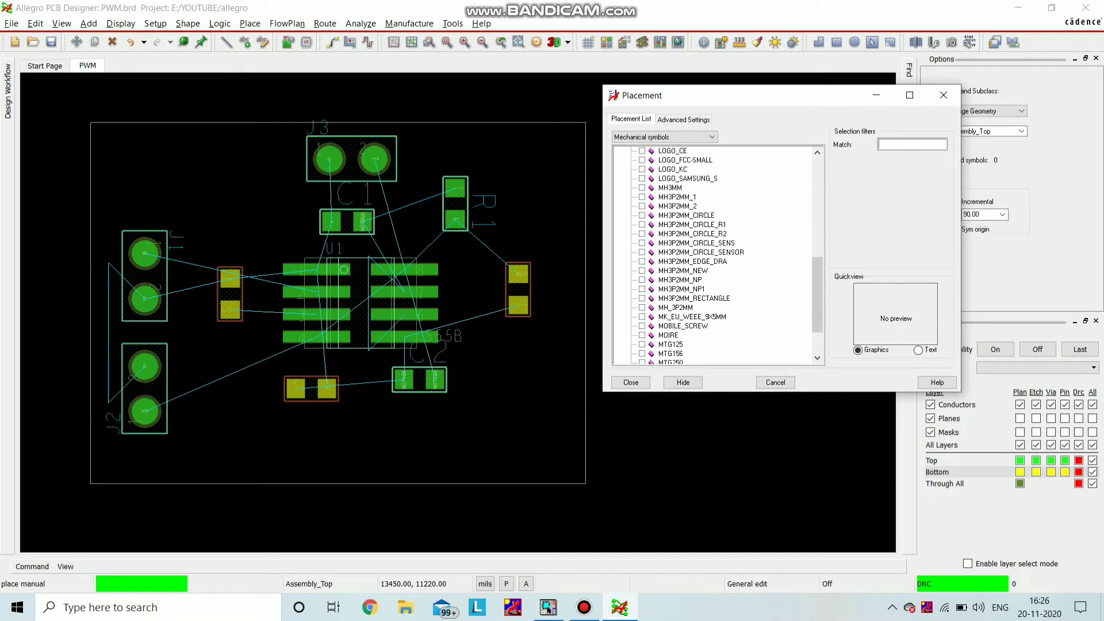
left_click(642, 345)
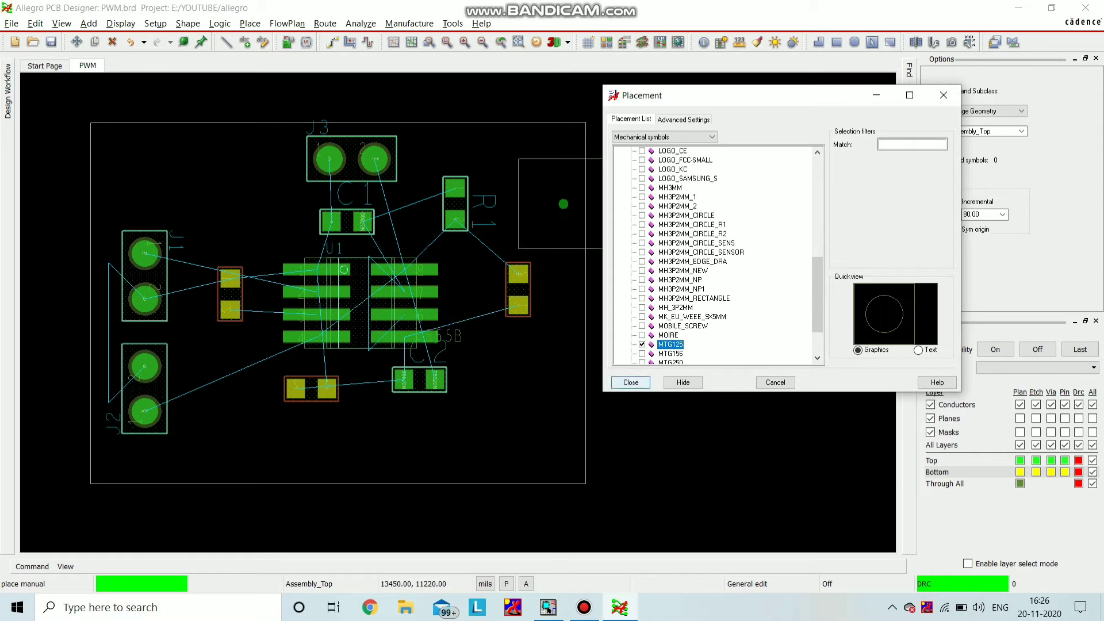
left_click(683, 383)
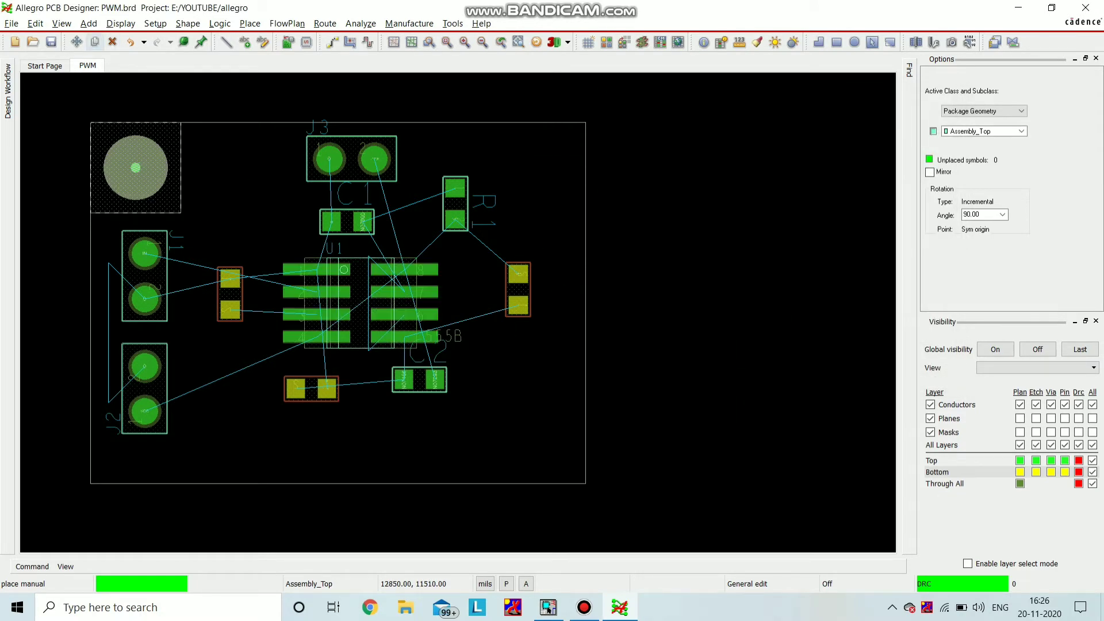
Copy the MTG125 mounting hole into the lower-right corner of the board outline.
left_click(95, 42)
left_click(135, 167)
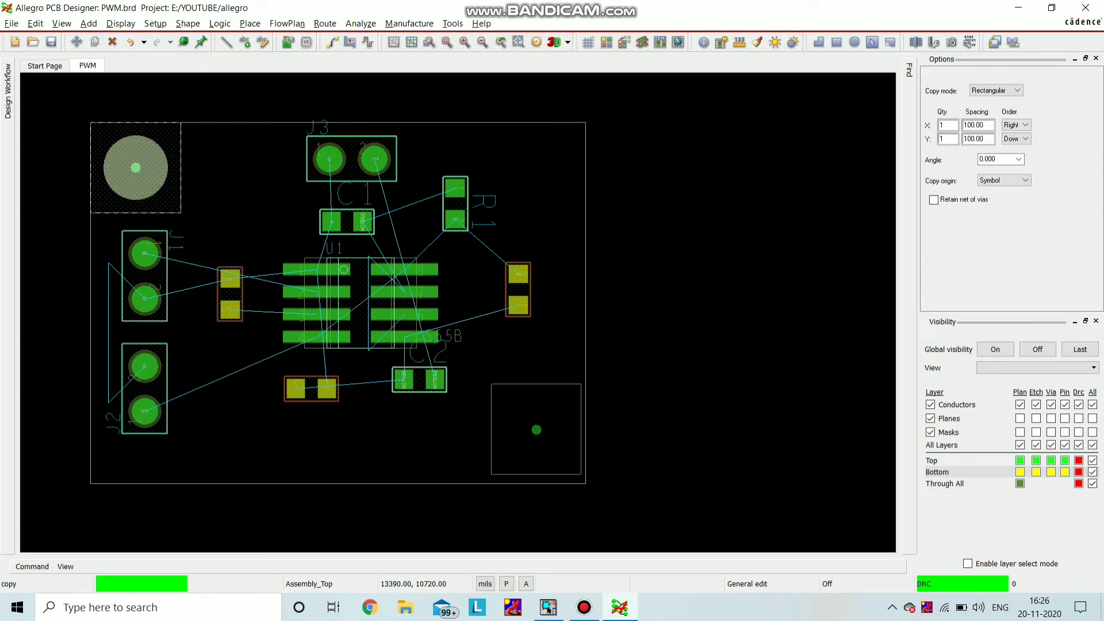
left_click(541, 438)
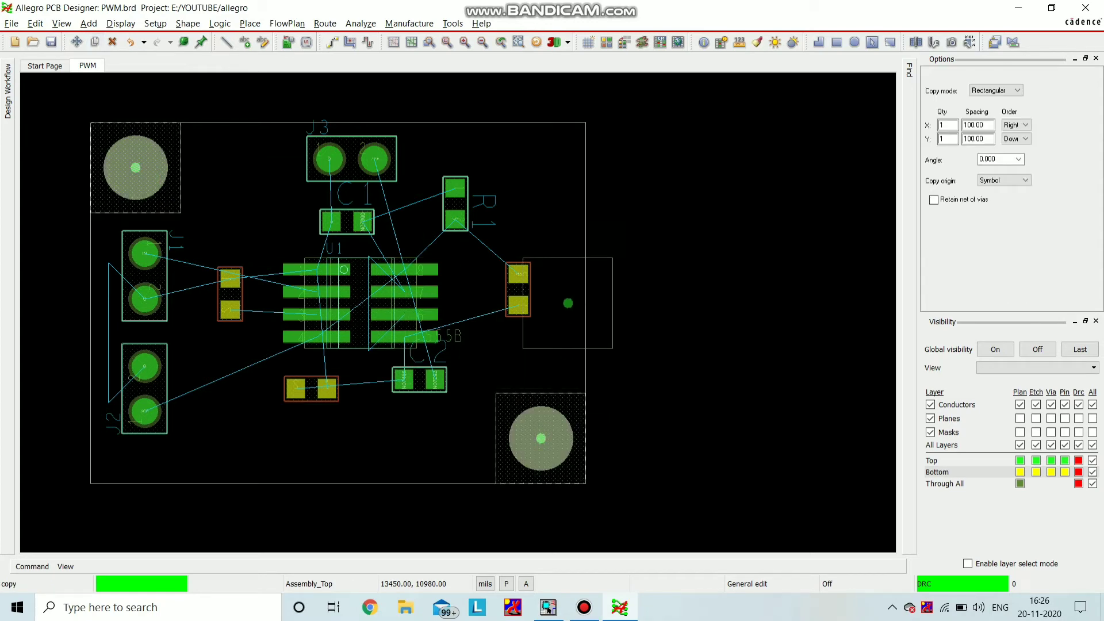
right_click(689, 159)
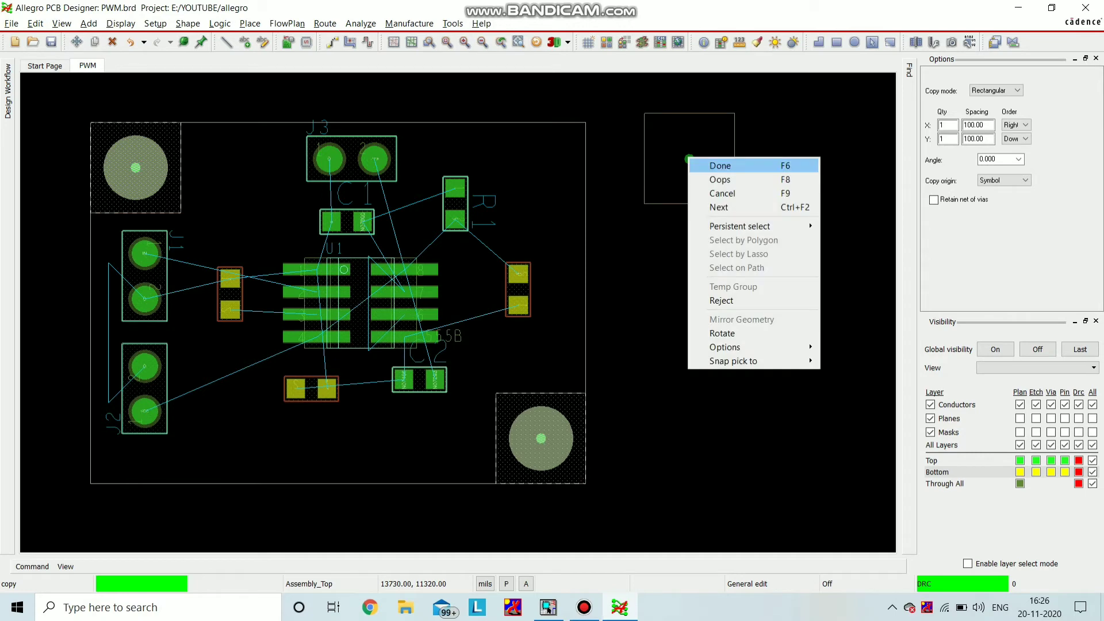
left_click(707, 165)
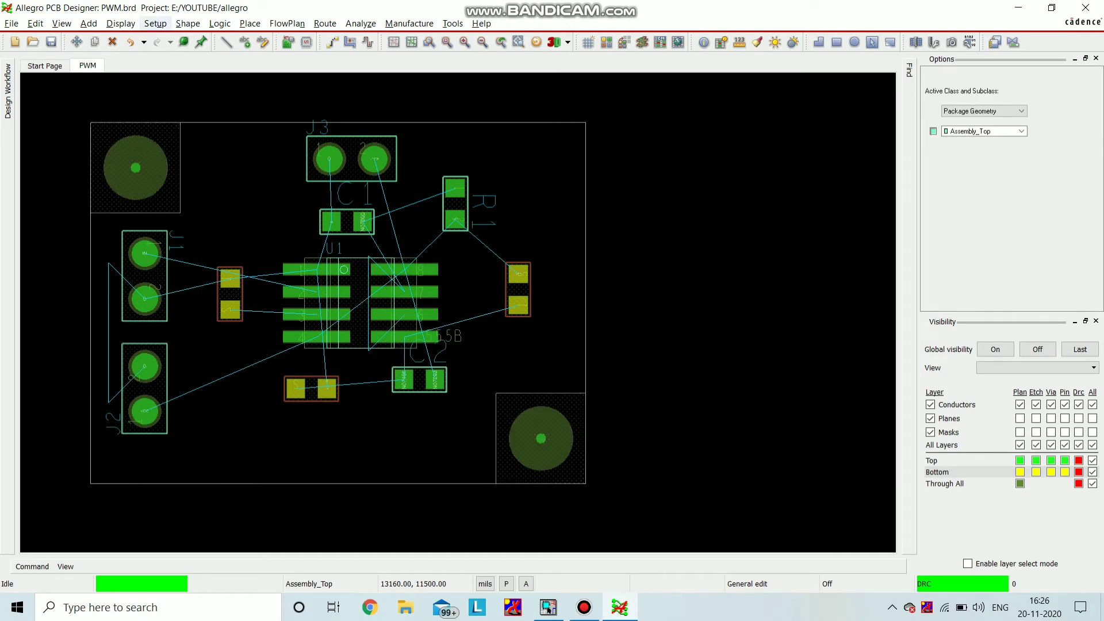
Open the Constraint Manager and display the all-layers physical constraints for the nets.
left_click(155, 23)
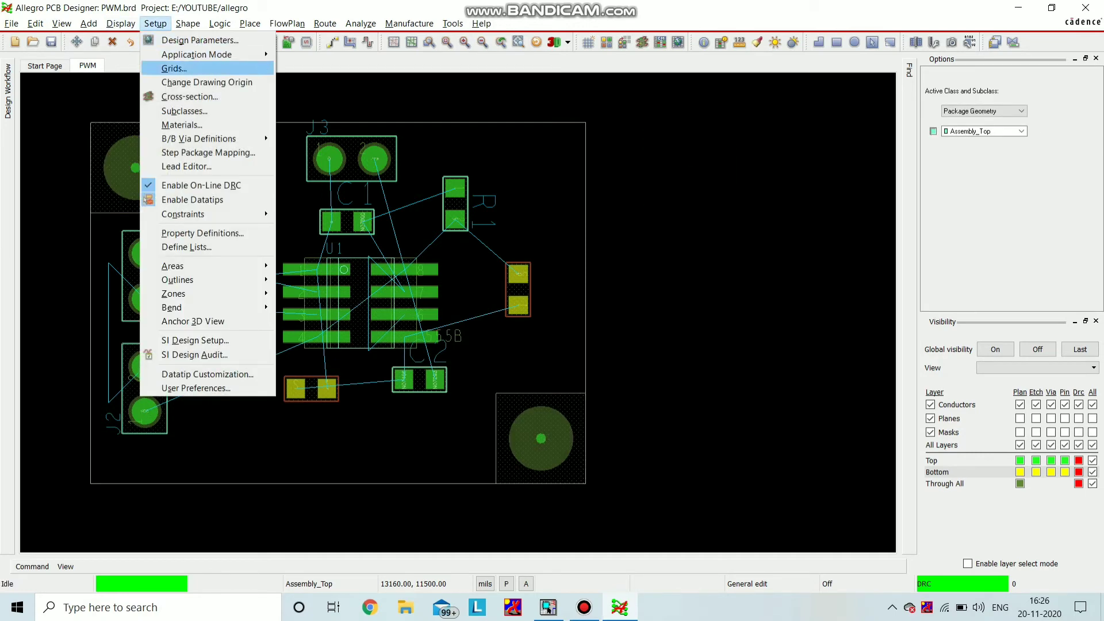
mouse_move(183, 214)
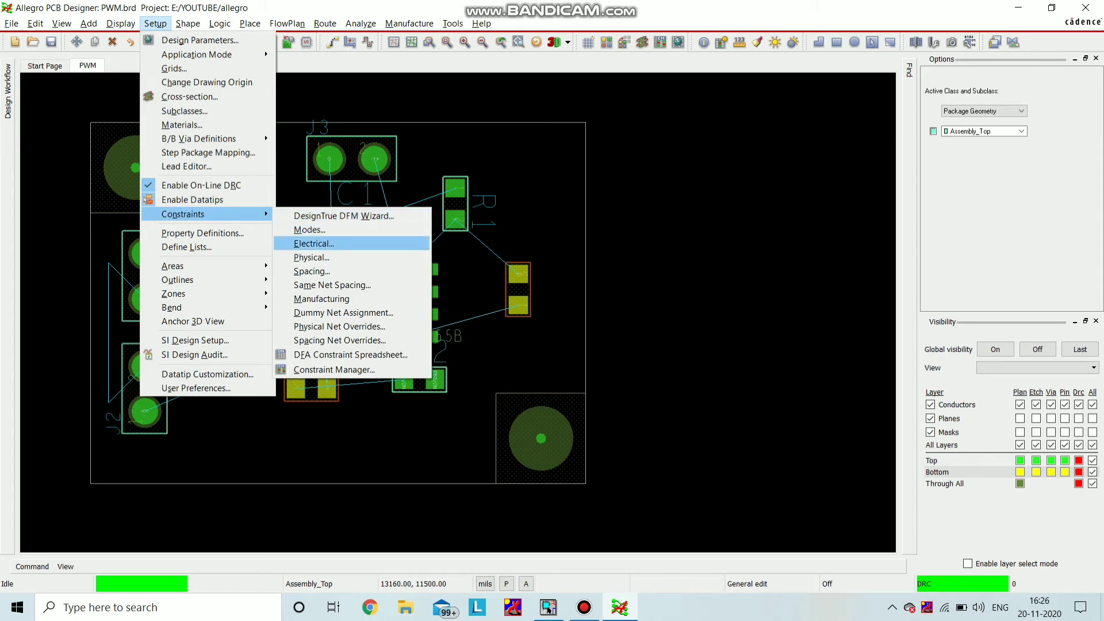
left_click(313, 243)
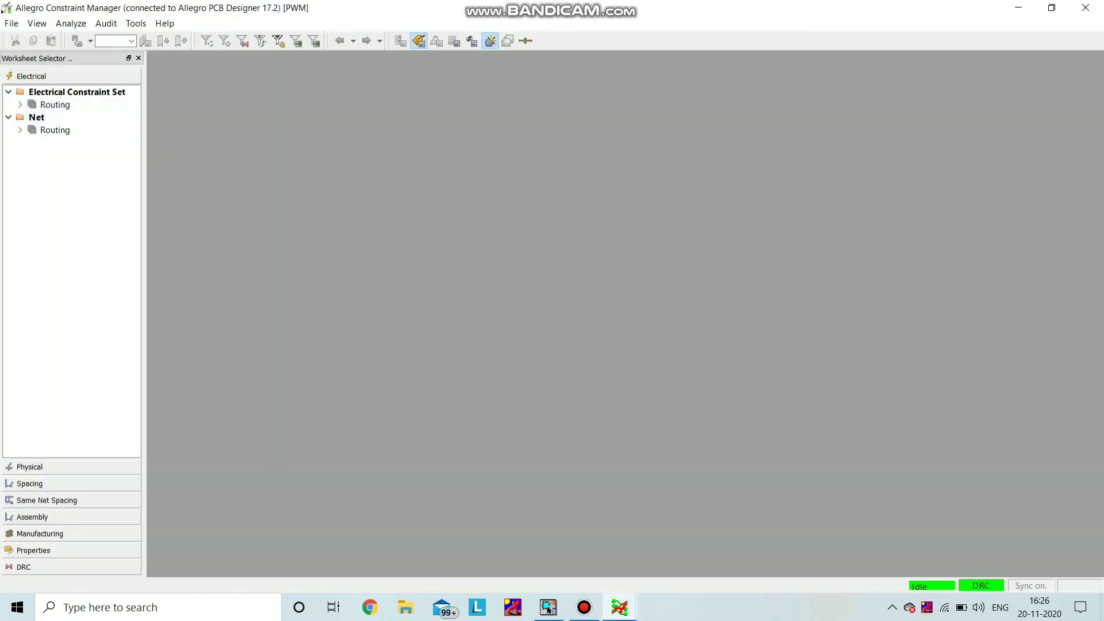
left_click(30, 467)
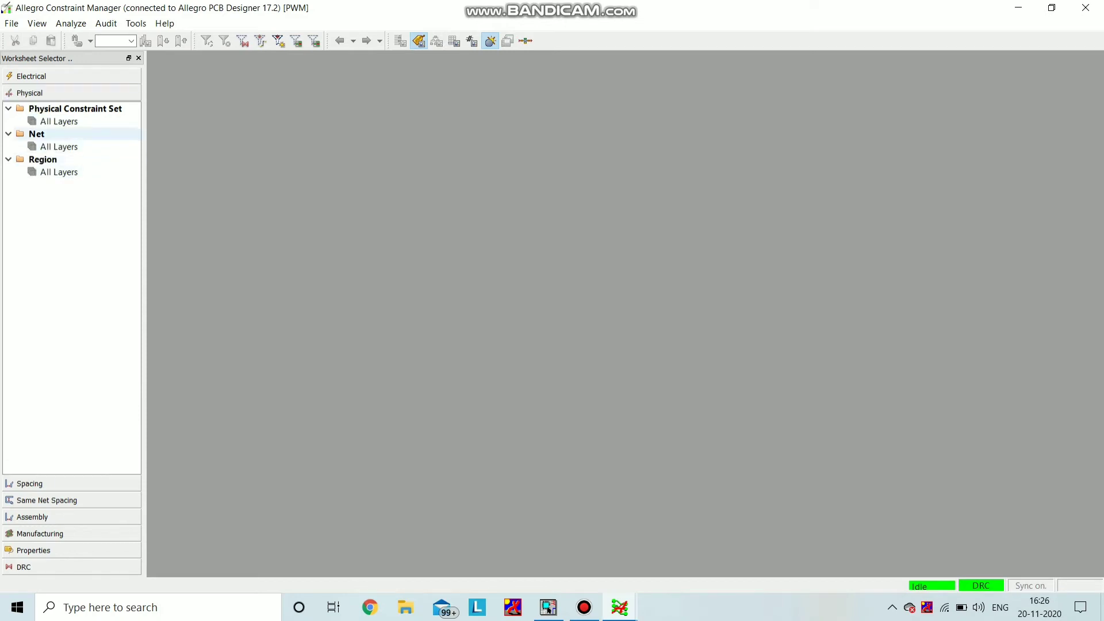
left_click(58, 122)
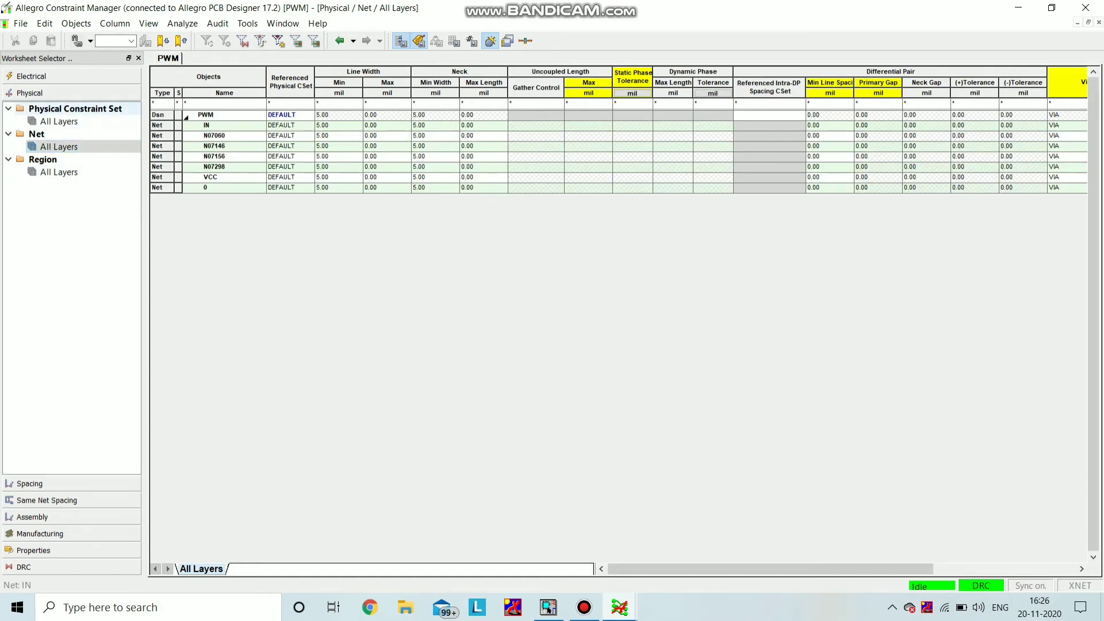
Set the minimum line width of the DEFAULT physical constraint set to 15 mil and close the Constraint Manager.
left_click(59, 122)
left_click(339, 126)
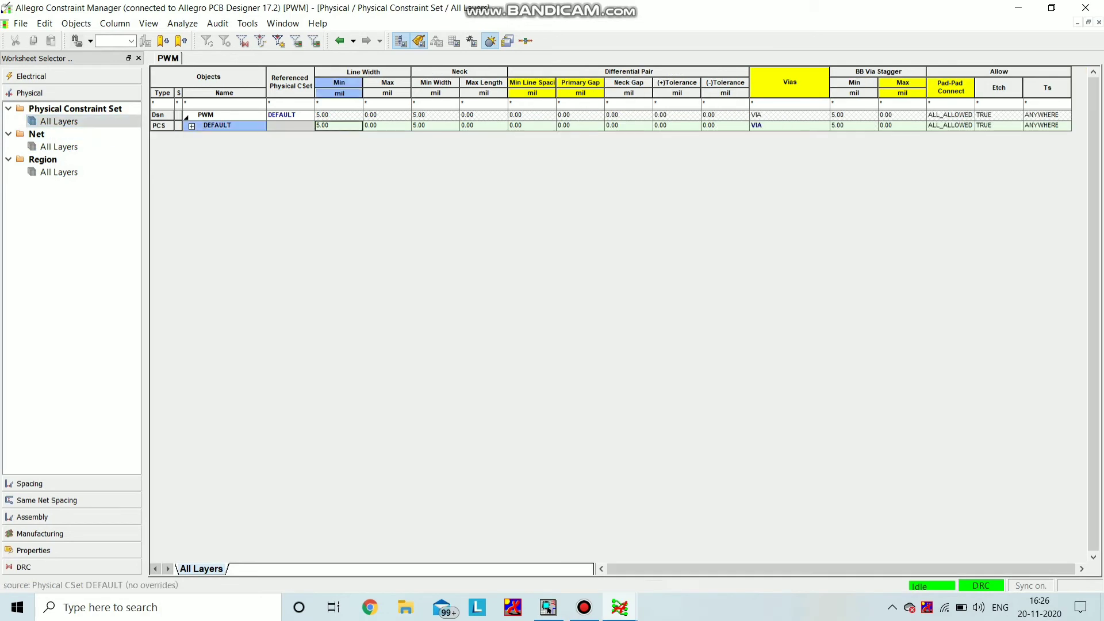
left_click_drag(331, 125, 308, 126)
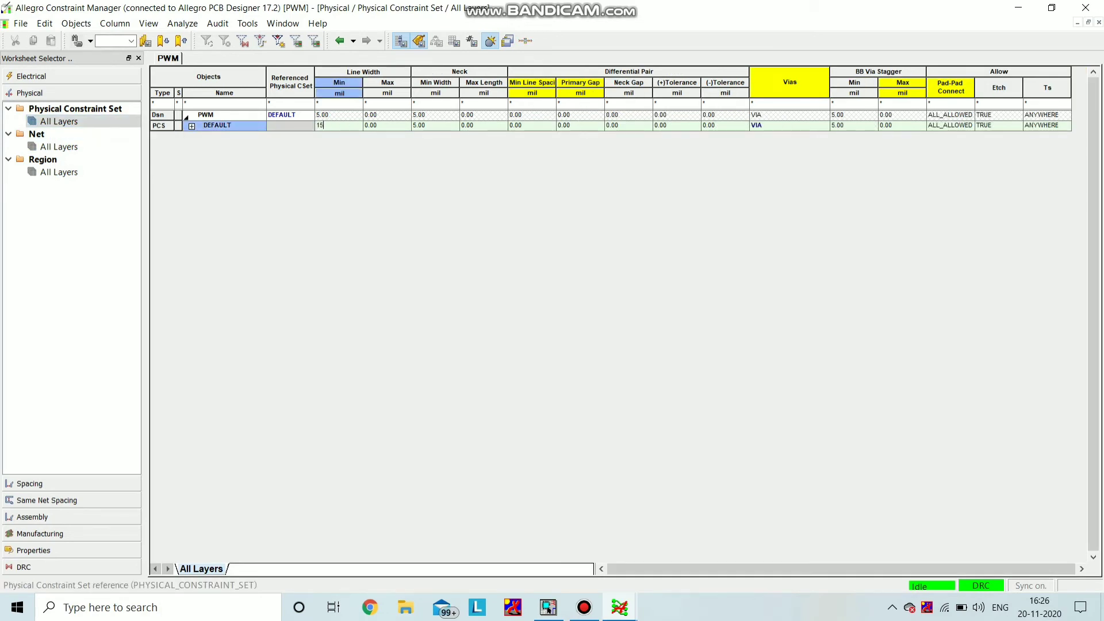
key("Return")
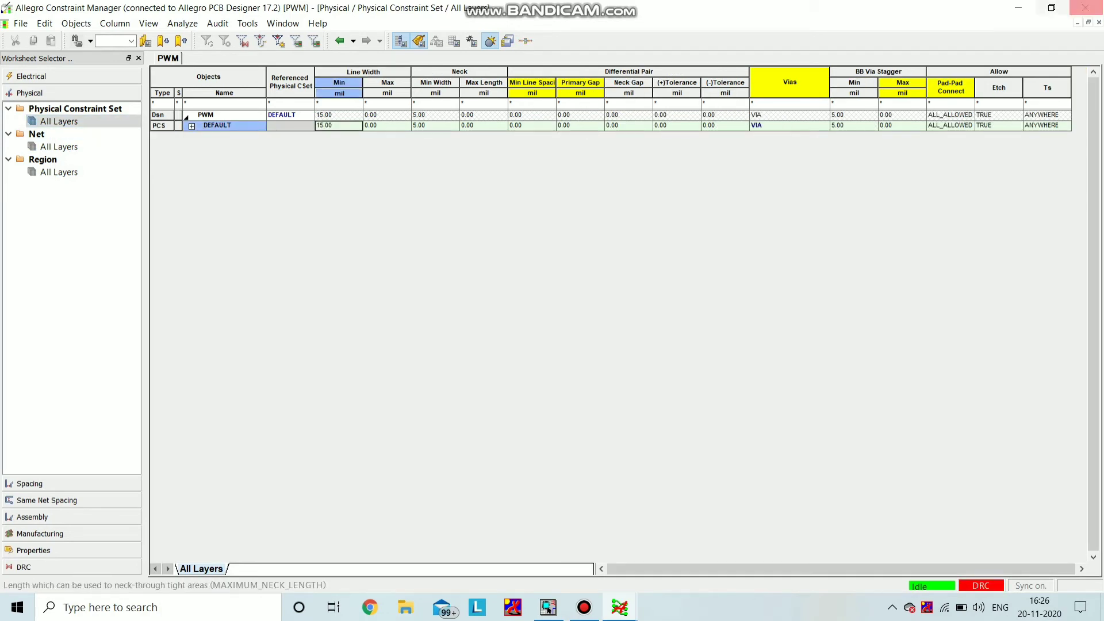
left_click(1086, 7)
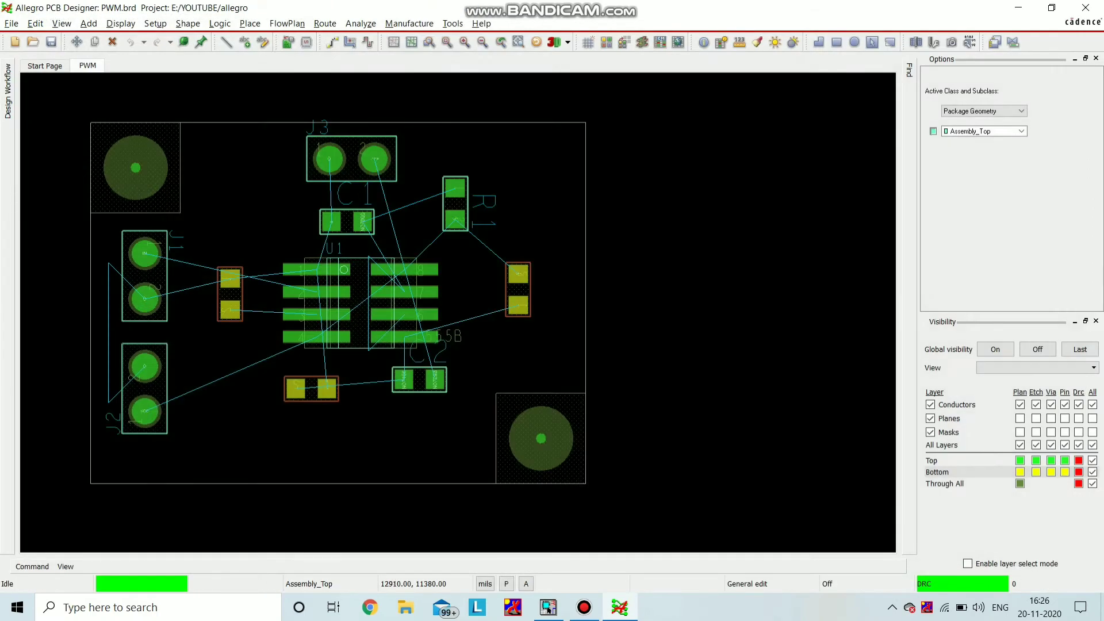
Start interactive routing with Add Connect and change the Top layer's etch colour to red.
left_click(332, 42)
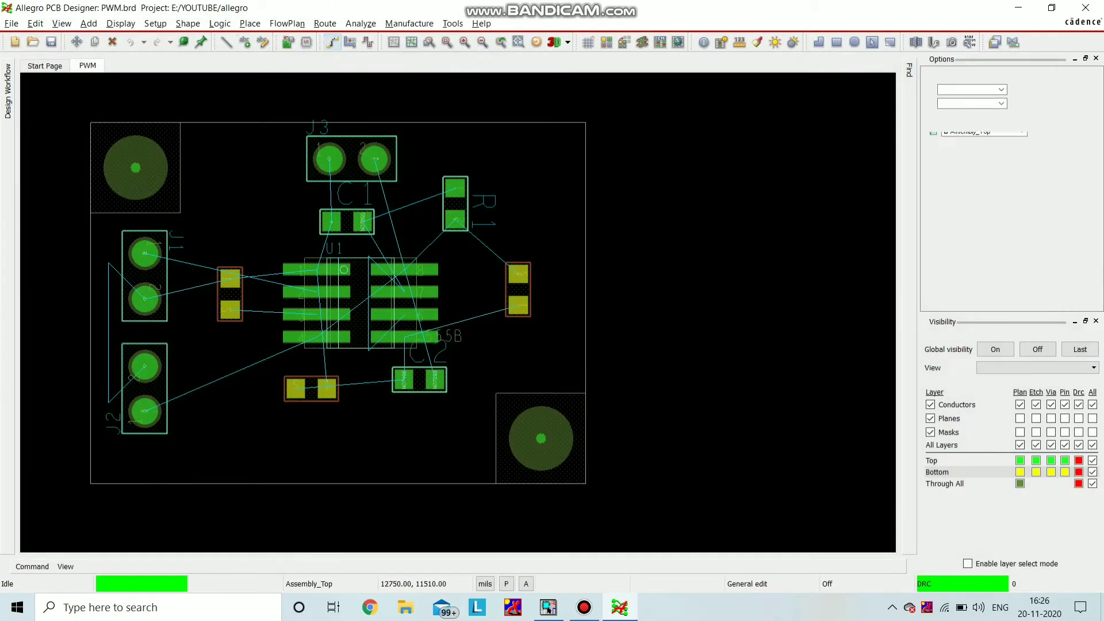
scroll(317, 339, "up", 1)
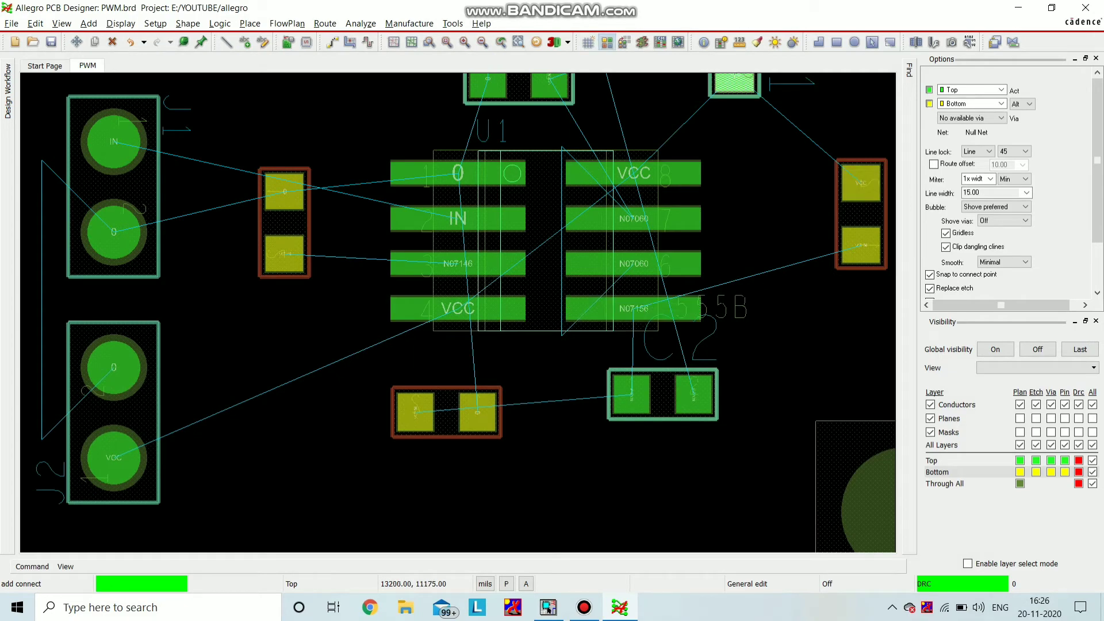
left_click(607, 42)
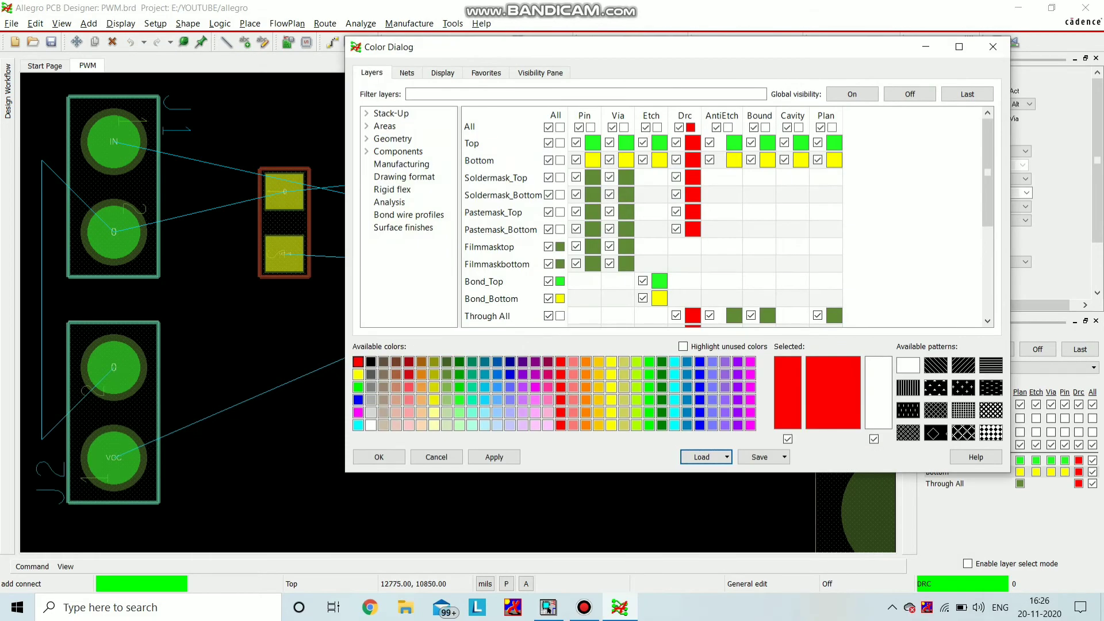
left_click(660, 143)
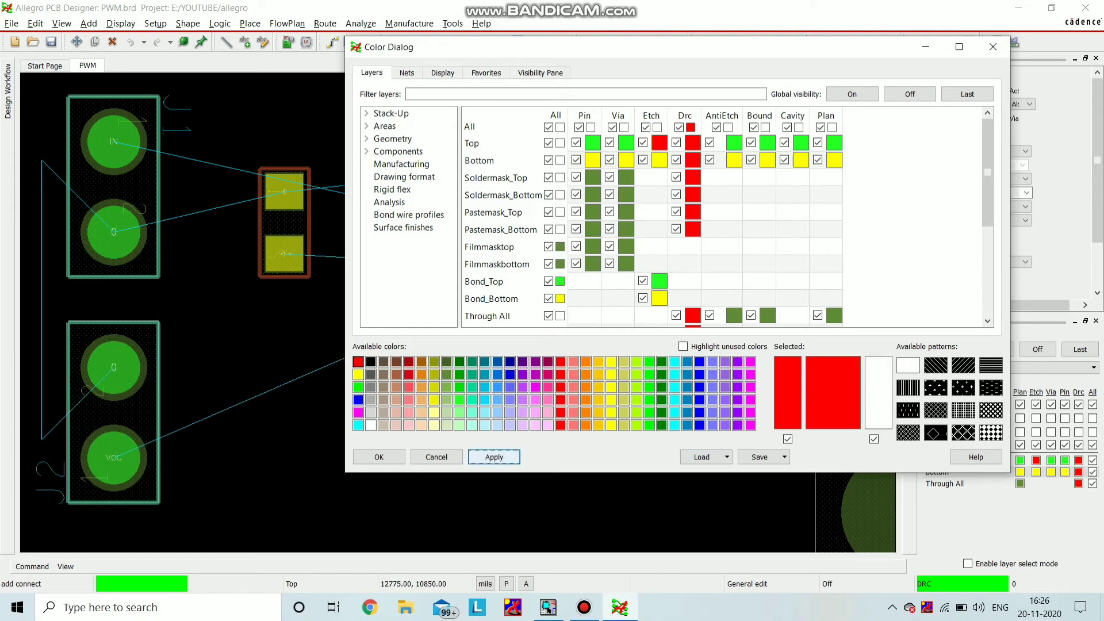
left_click(379, 457)
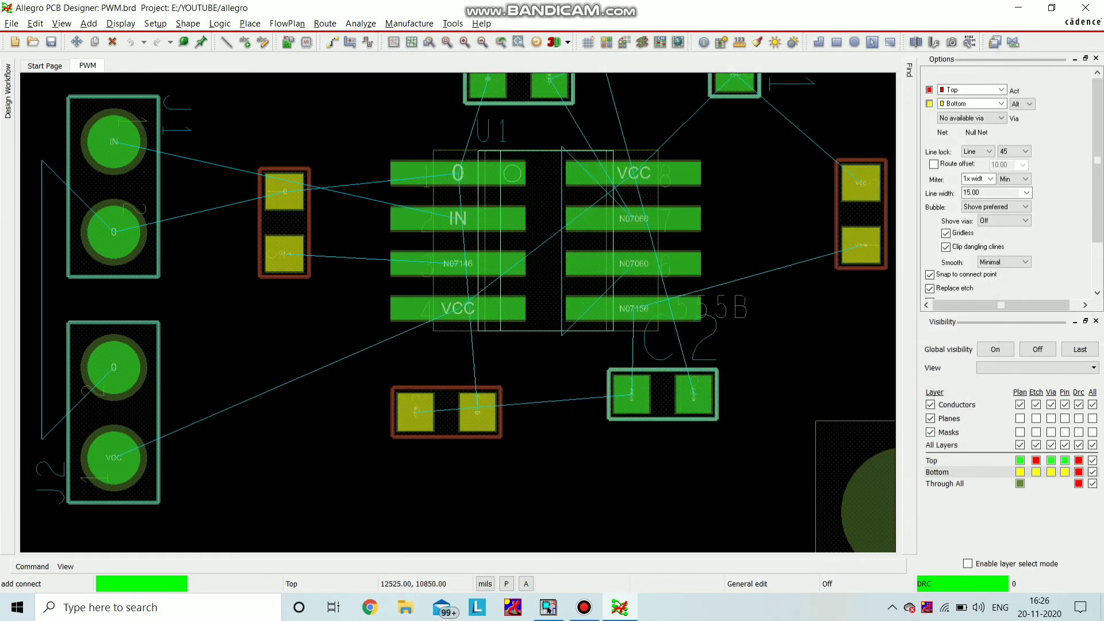
Route net 0 between J2 and J1 and net IN from J1 to U1 pin 2 on the Top layer.
left_click(114, 369)
left_click(114, 233)
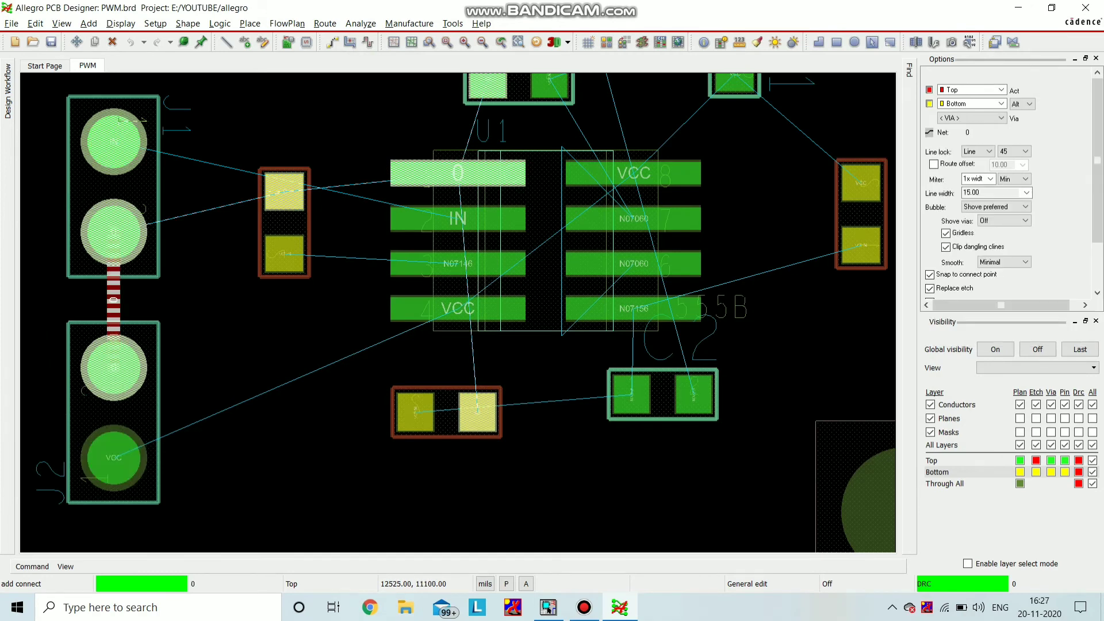
left_click(113, 141)
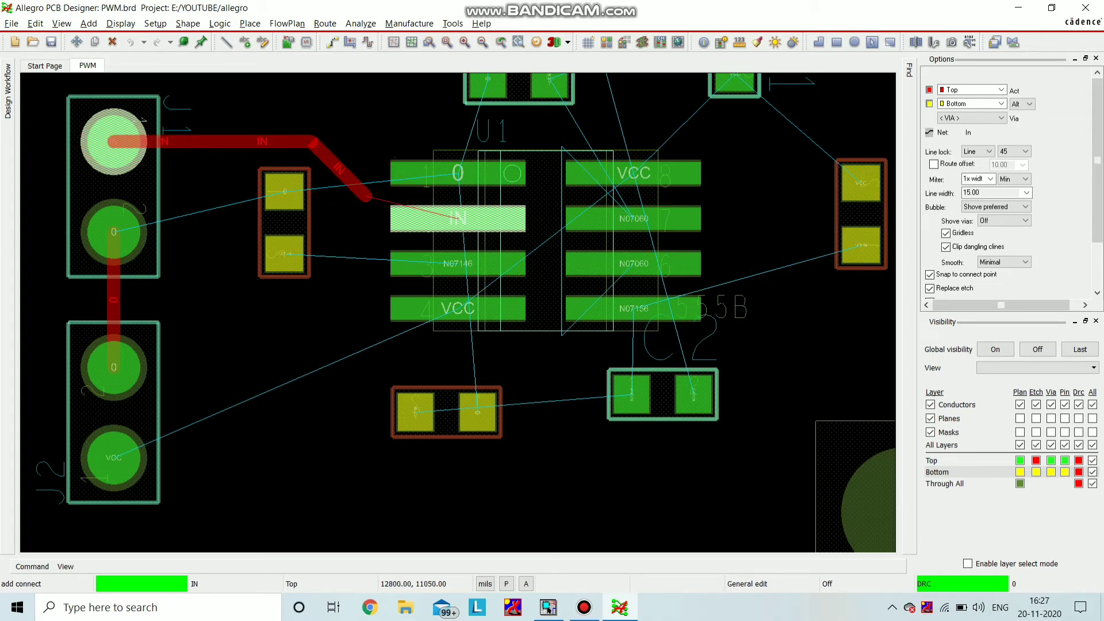
left_click(402, 219)
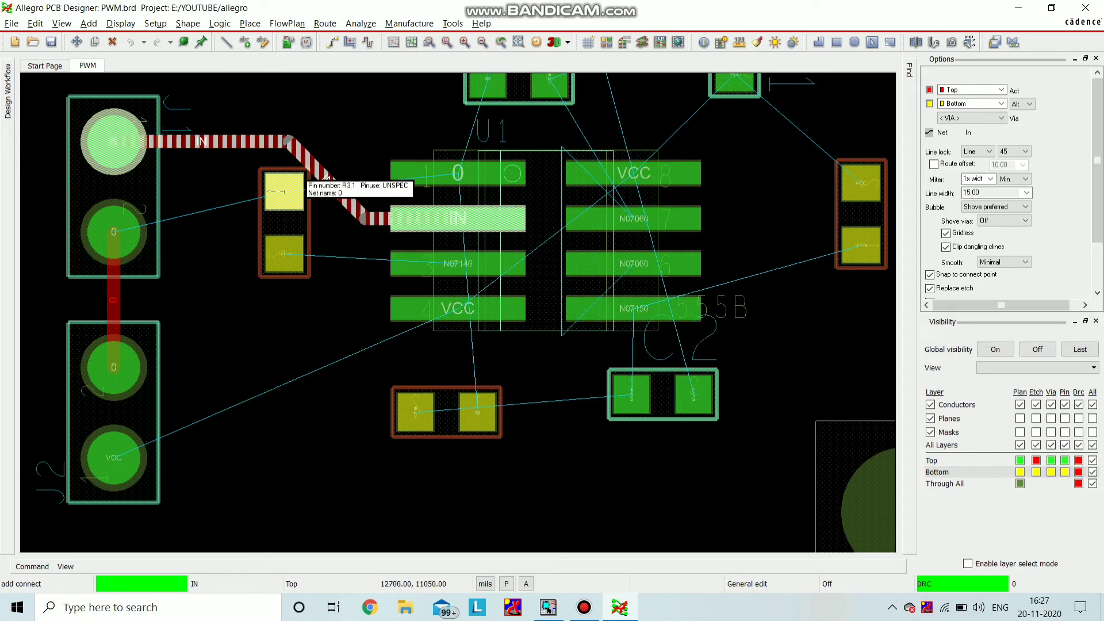
Route R3 pin 1 to J1 on the Bottom layer, and R3's other pad through a via to U1 pin 3 on Top.
left_click(285, 191)
left_click(114, 233)
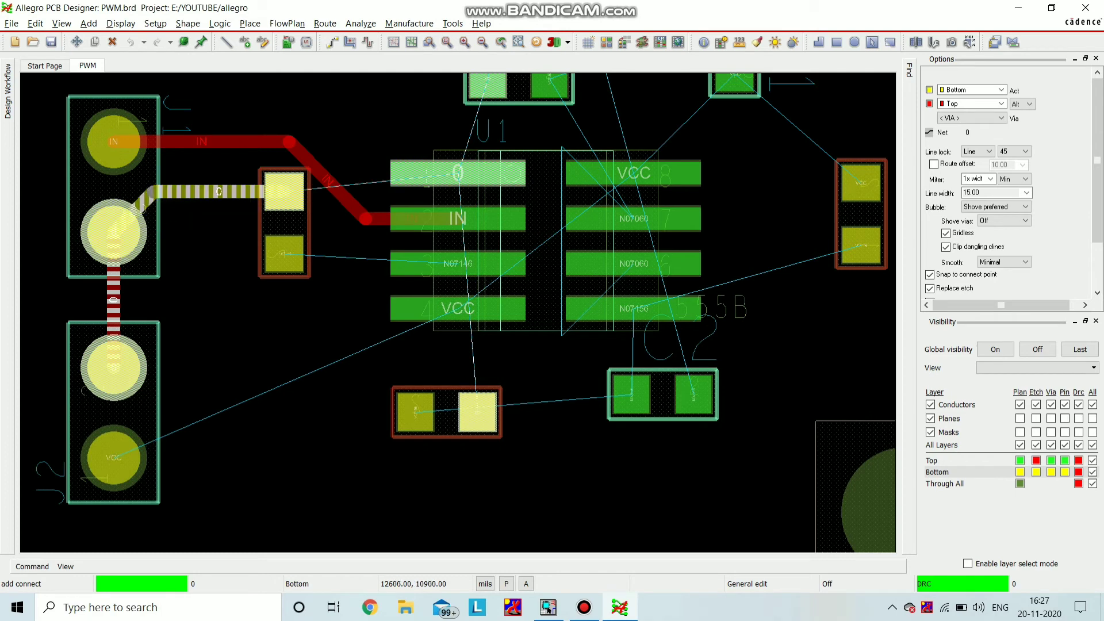
left_click(285, 254)
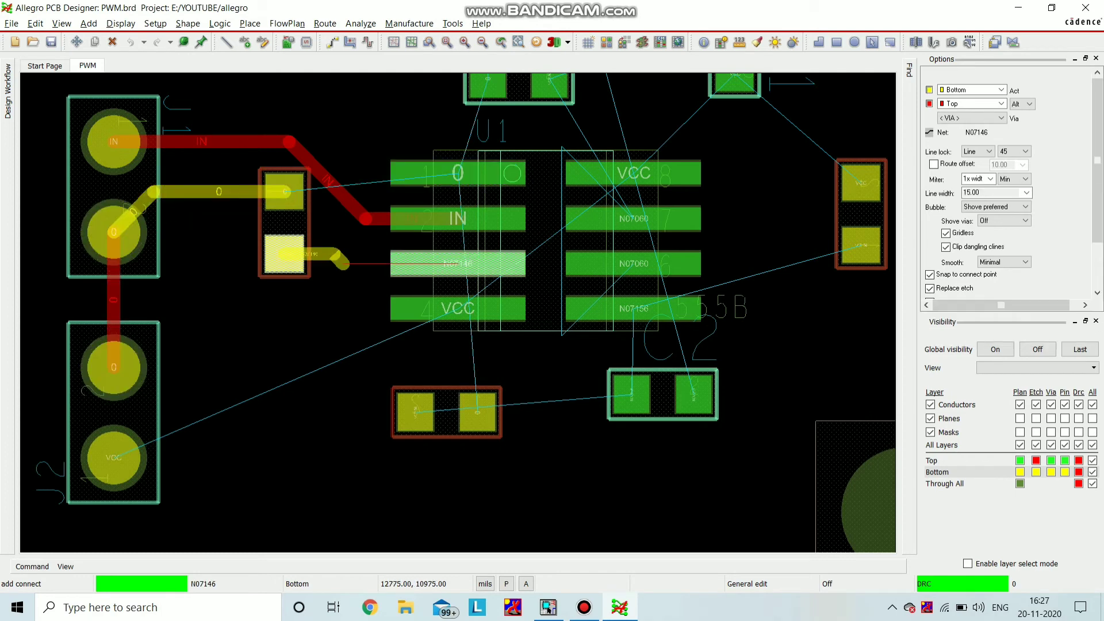
double_click(344, 264)
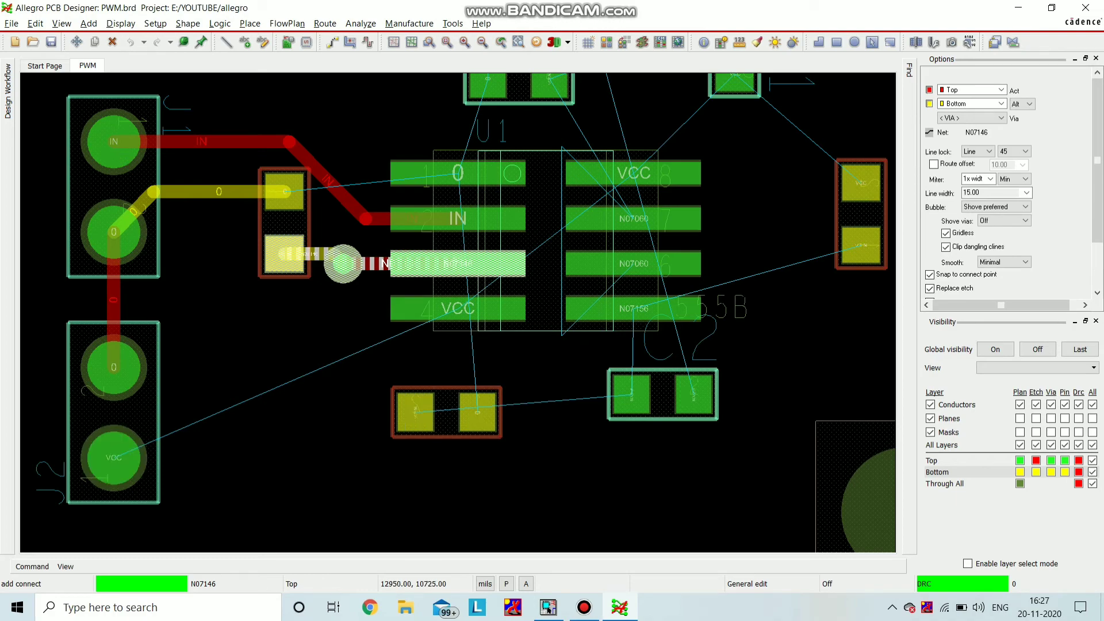
Route net N07060 from C1's N07060 pad to the matching pad of R1 on the Top layer.
scroll(489, 493, "down", 1)
scroll(645, 253, "up", 1)
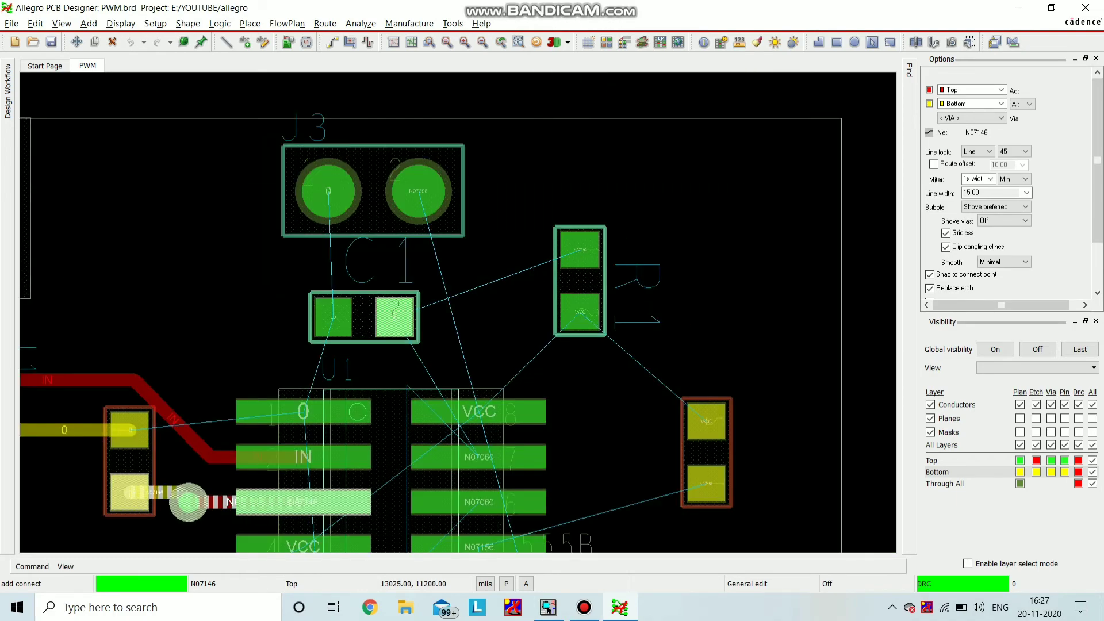
left_click(395, 317)
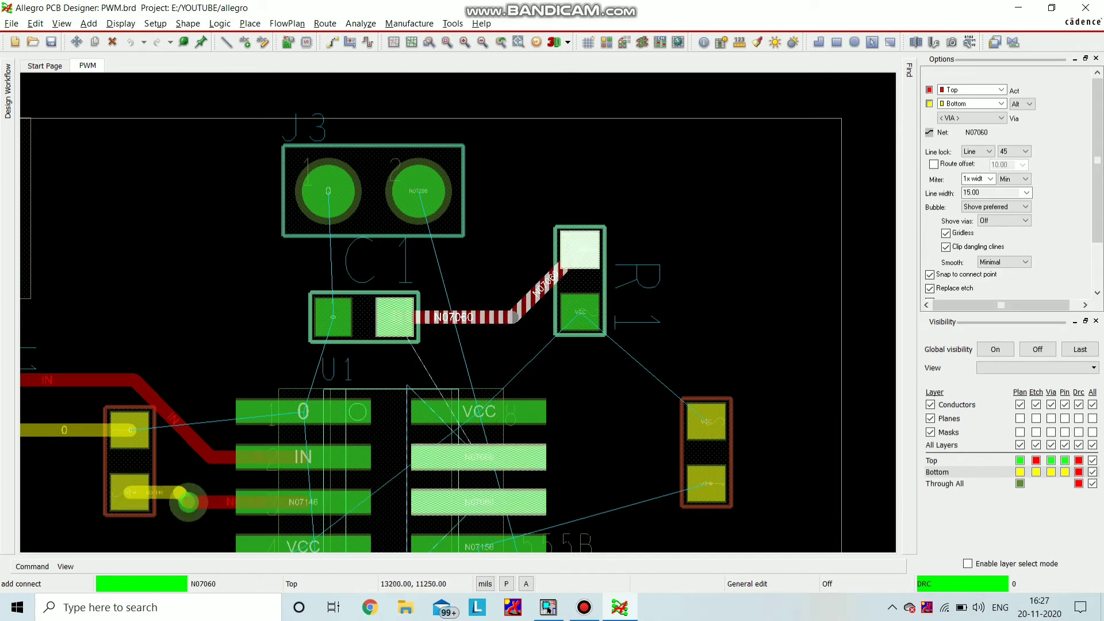
left_click(580, 250)
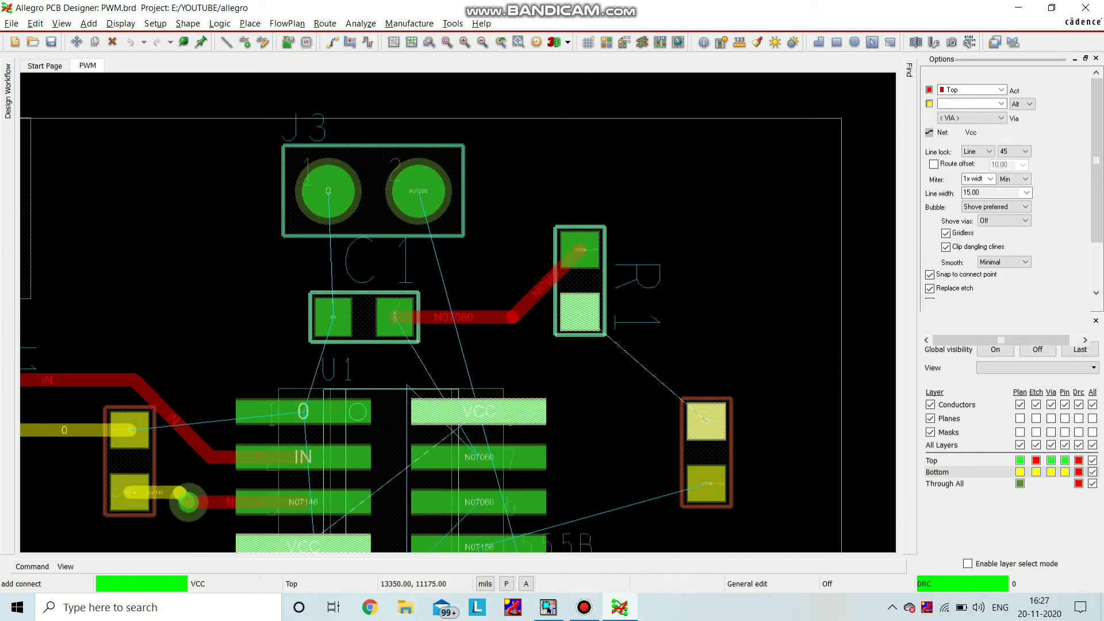
Route VCC from R1 to a via, connecting it to the bottom-side component's VCC pad and to U1 pin 8 on Top.
left_click(580, 311)
double_click(707, 344)
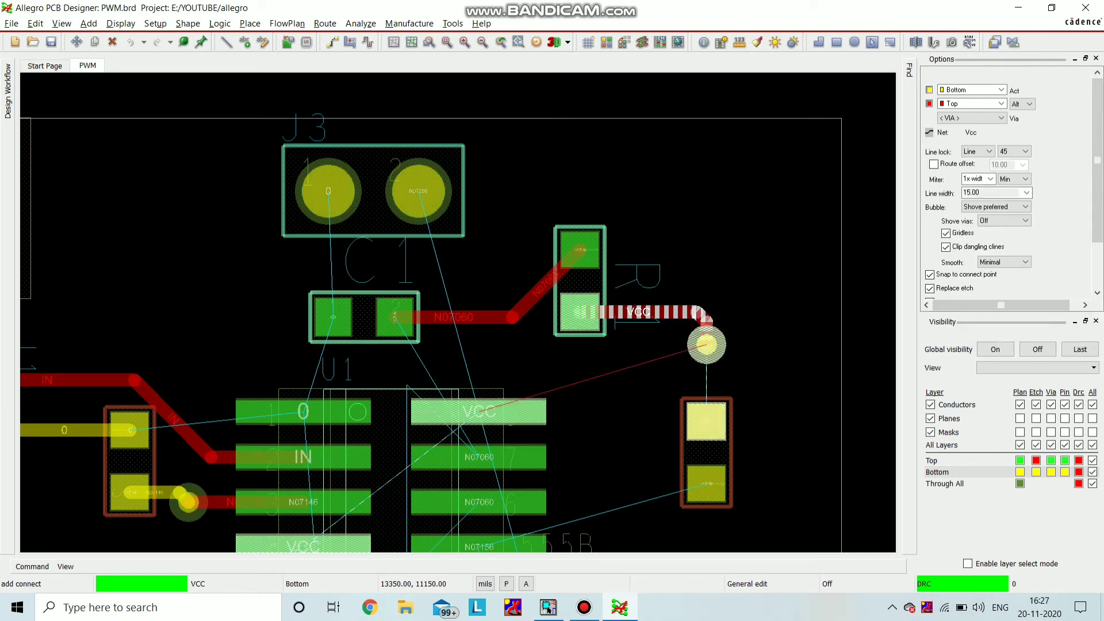
left_click(706, 421)
left_click(496, 412)
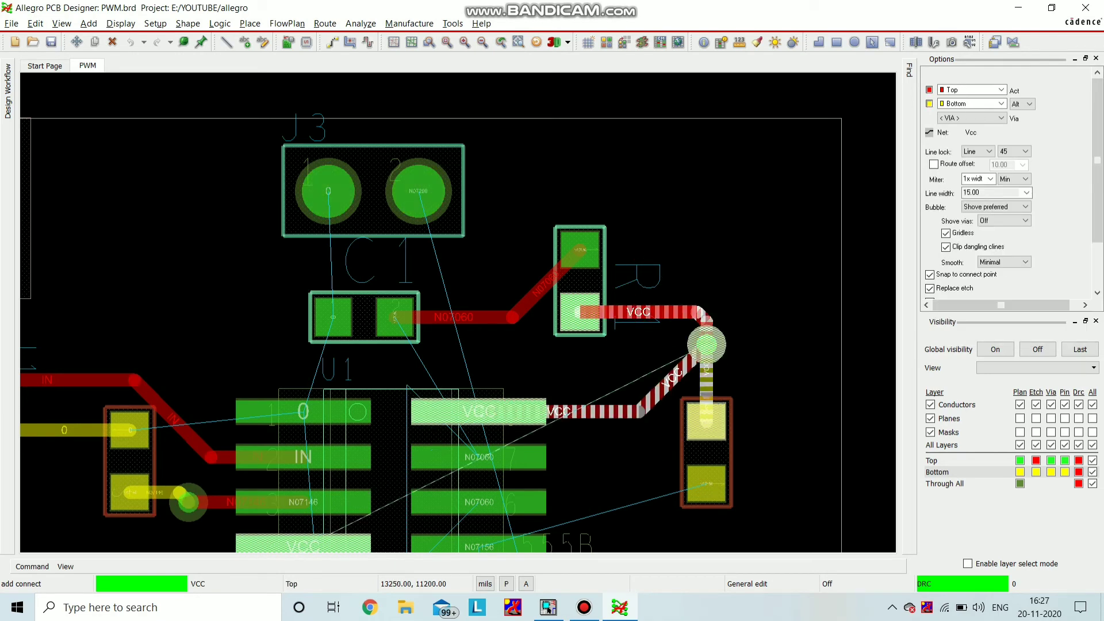
Route net N07156 from the bottom-side component below R1 through a via to U1 pin 5 on the Top layer.
scroll(607, 308, "down", 2)
left_click(656, 395)
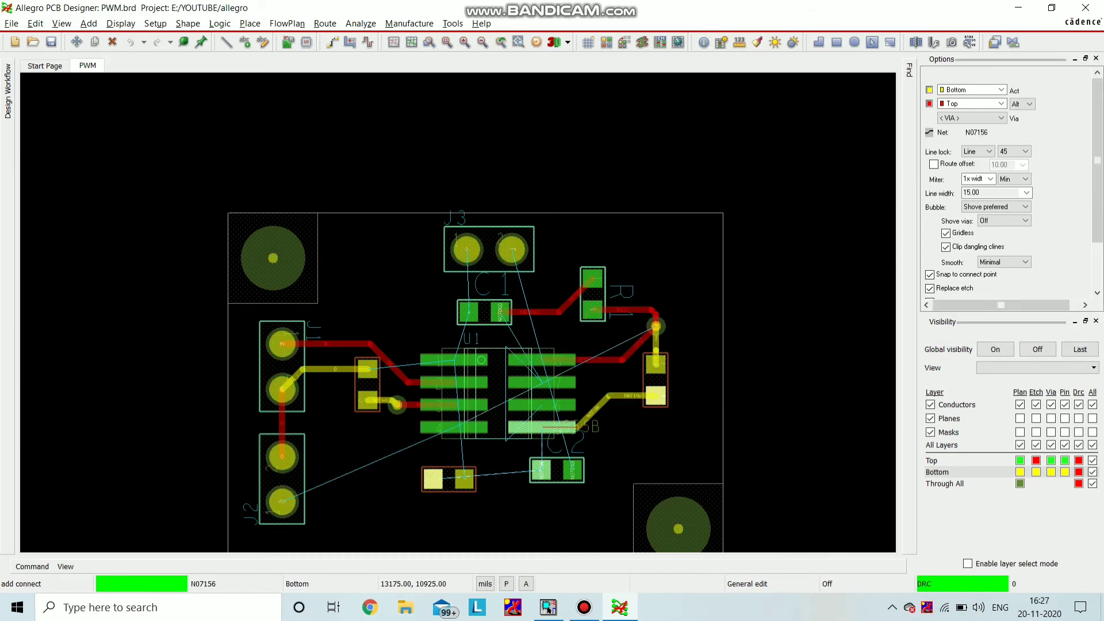
double_click(644, 427)
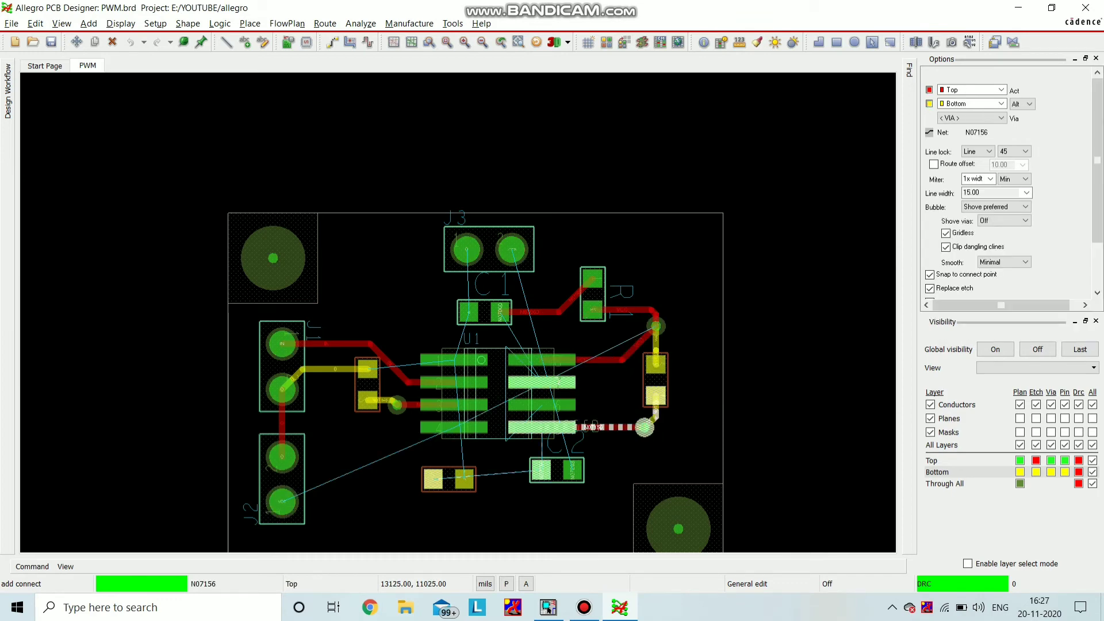
Route net N07156 from the bottom-side component below U1 through a via to C2's N07156 pad on Top.
scroll(465, 326, "down", 2)
scroll(468, 434, "up", 3)
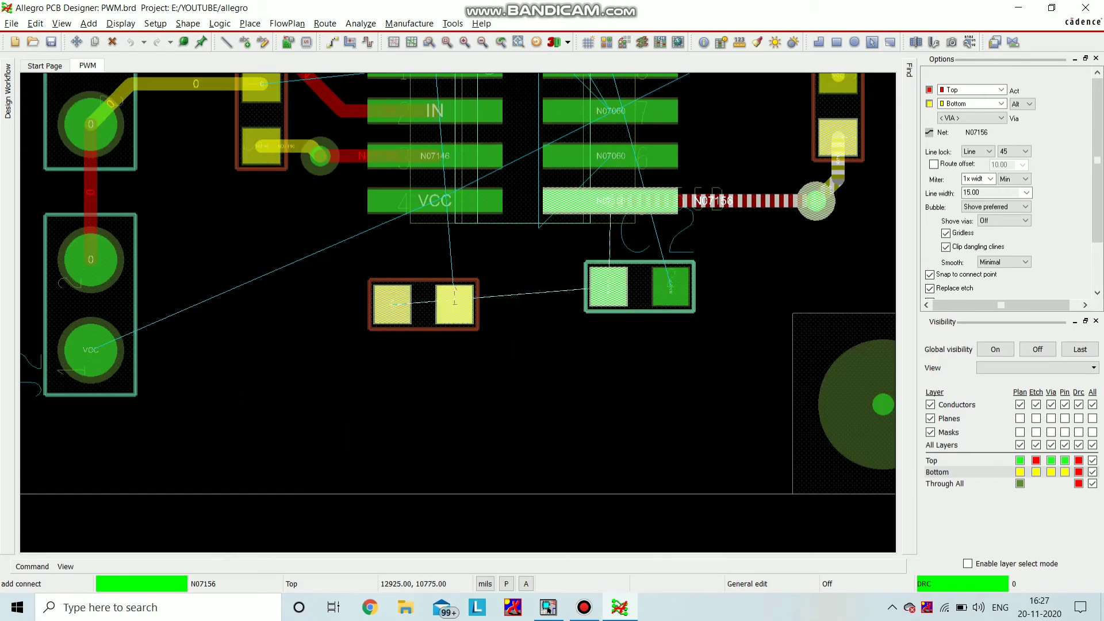
left_click(392, 305)
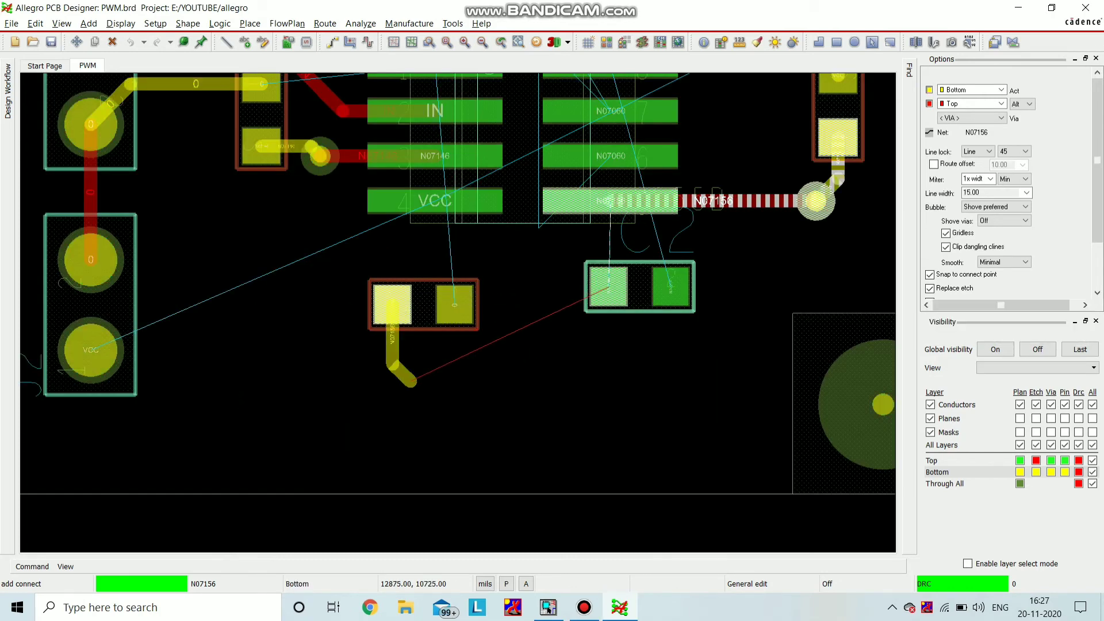
double_click(613, 359)
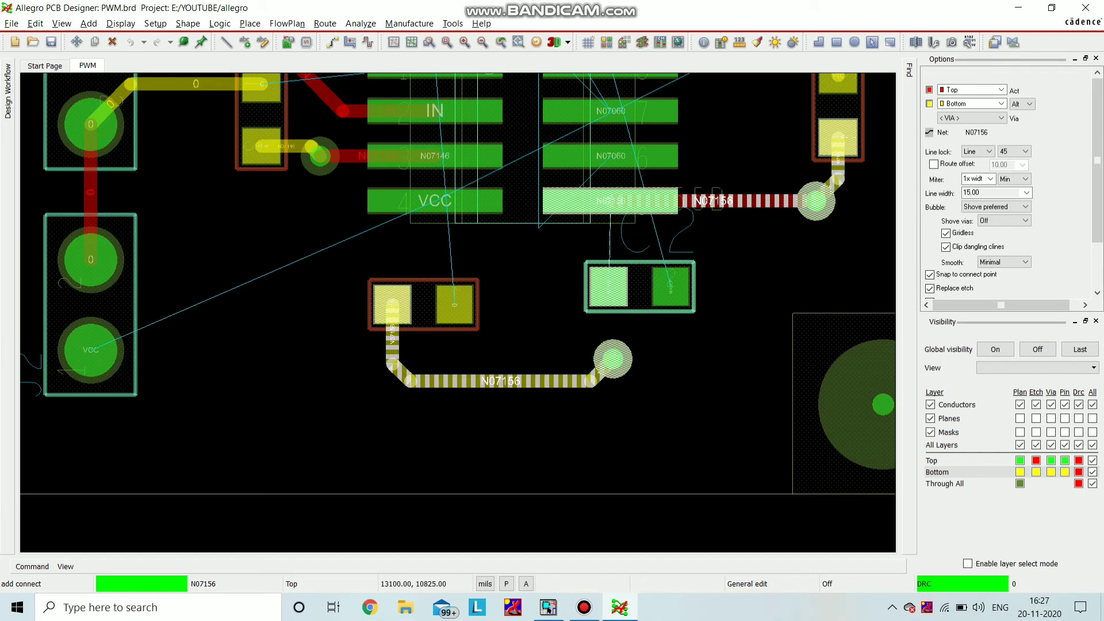
left_click(608, 288)
Route VCC from J2 on the Bottom layer along the lower board edge and past the mounting hole to the VCC via beside R1.
left_click(90, 349)
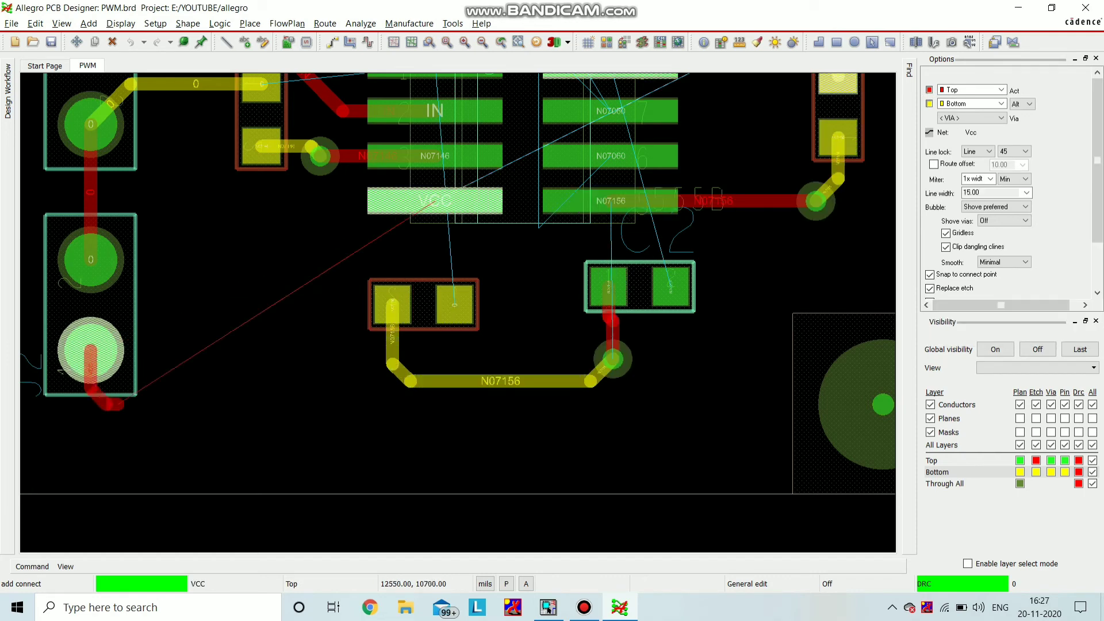
scroll(107, 435, "down", 2)
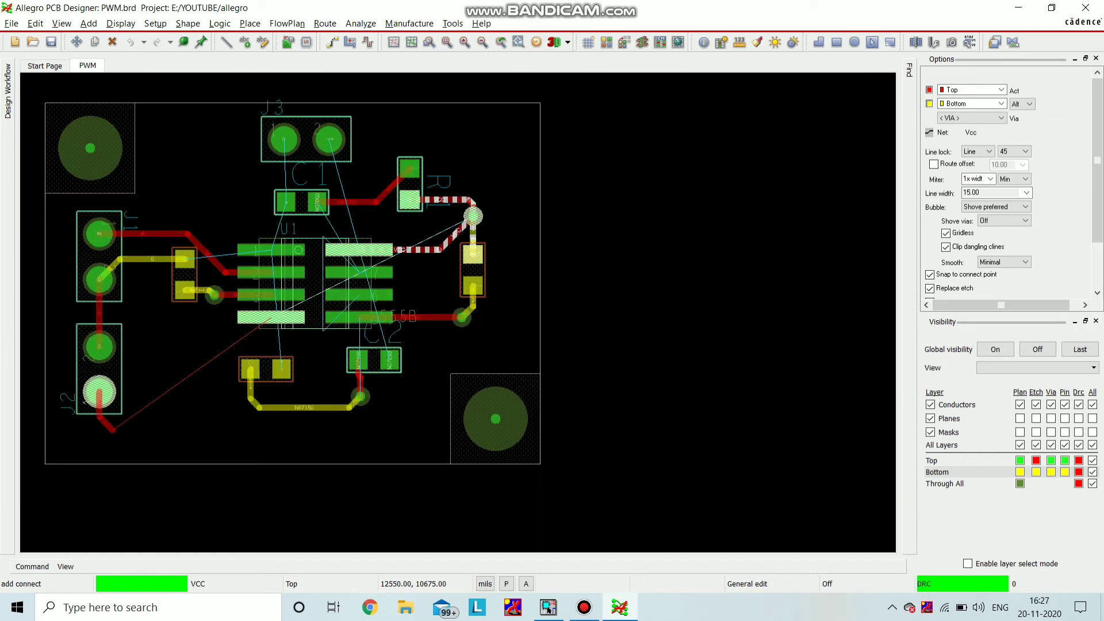
right_click(114, 443)
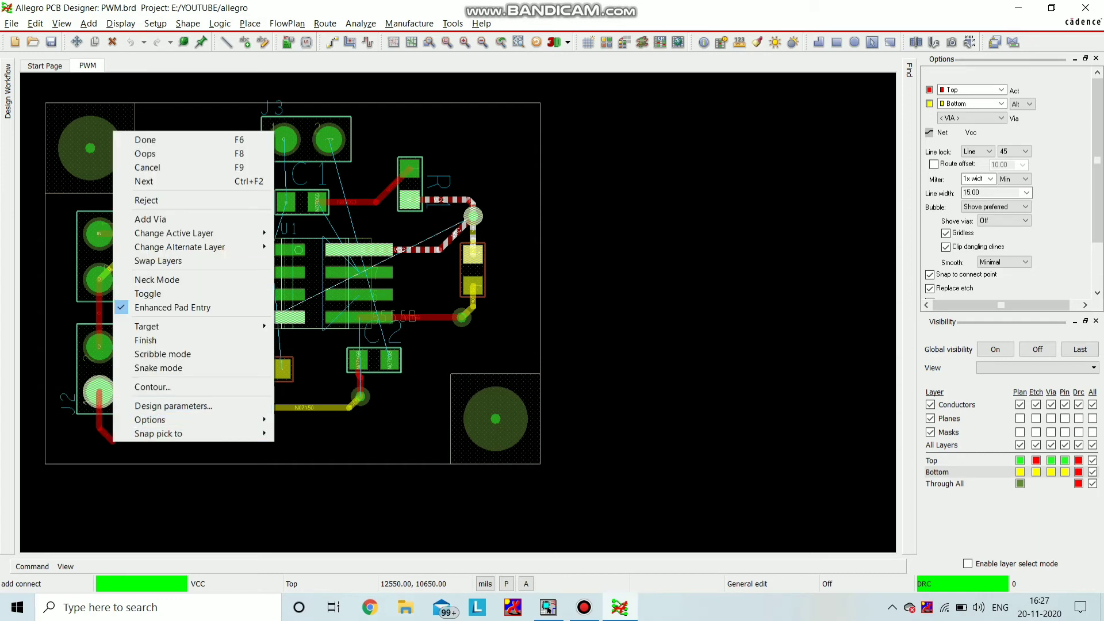
mouse_move(172, 233)
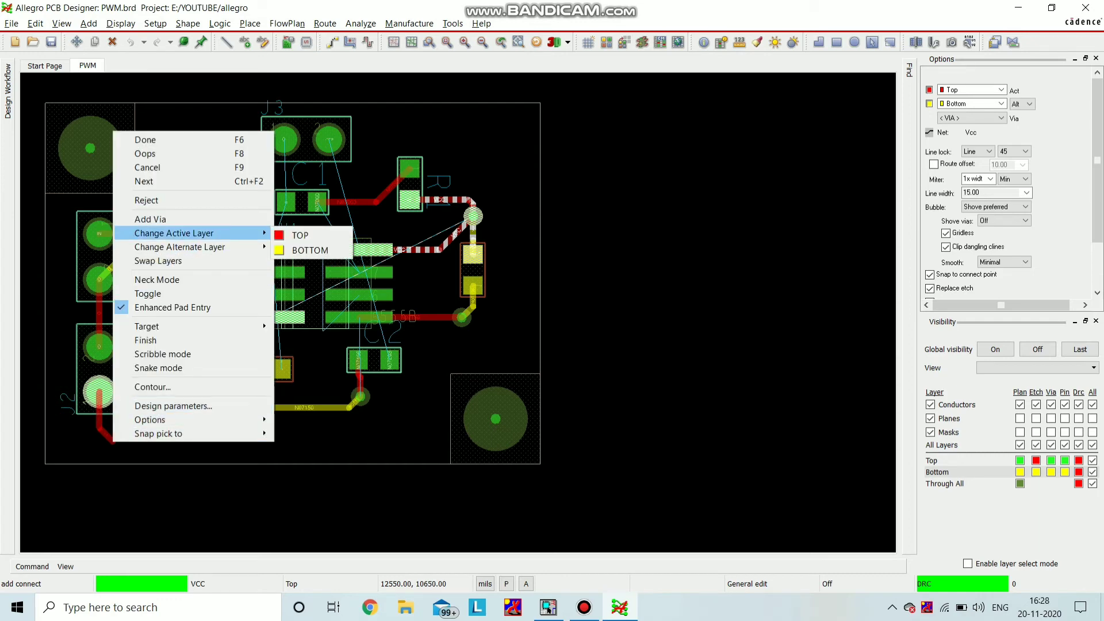
left_click(309, 250)
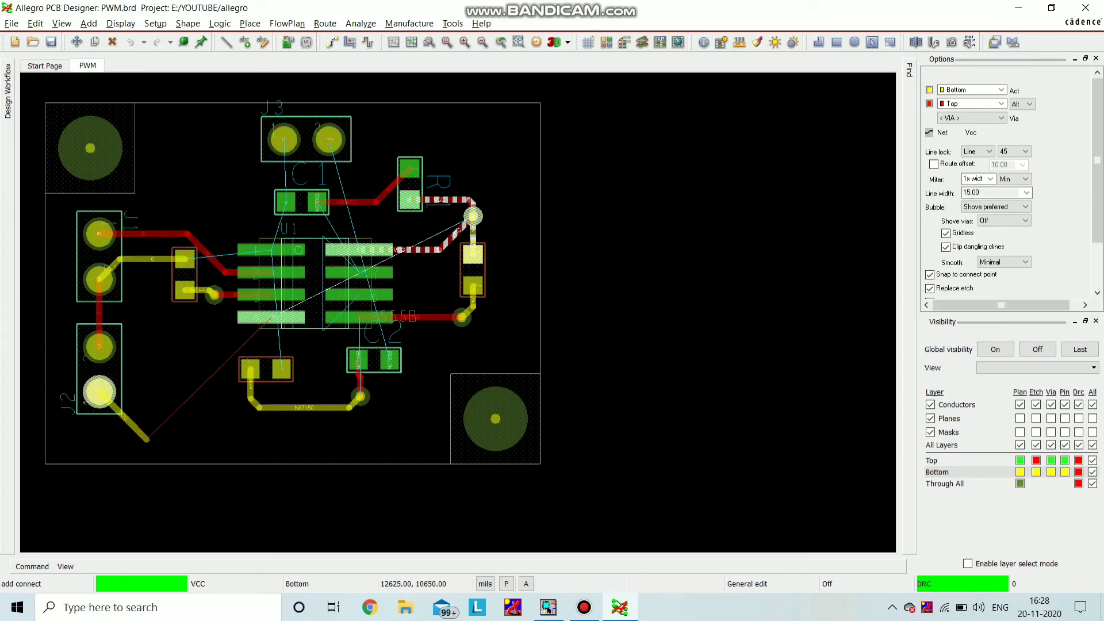
left_click(147, 440)
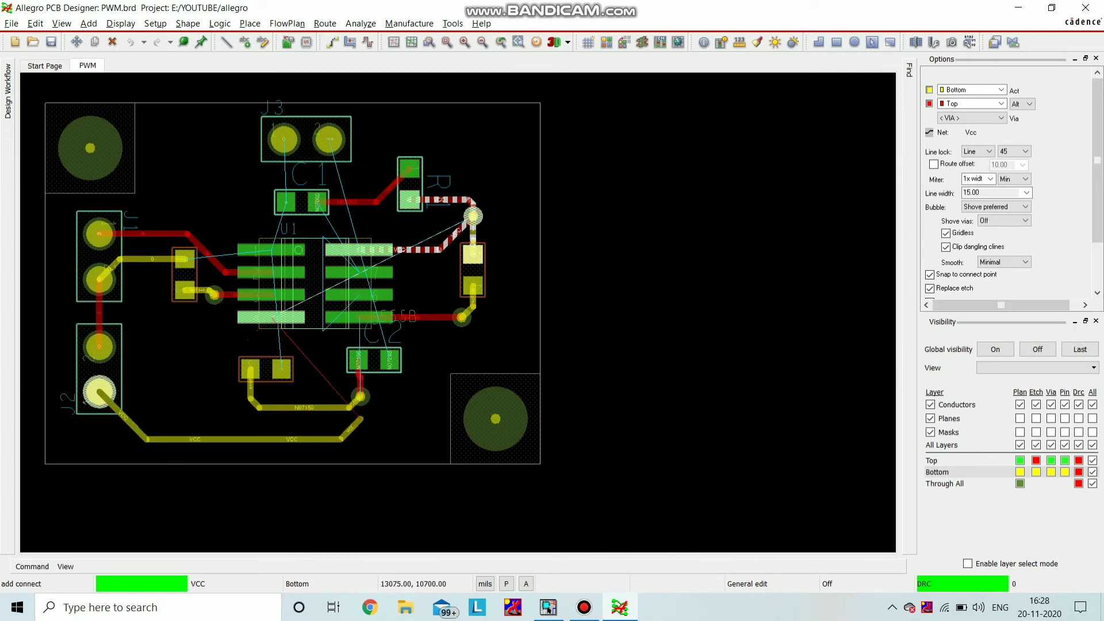
left_click(439, 408)
left_click(439, 351)
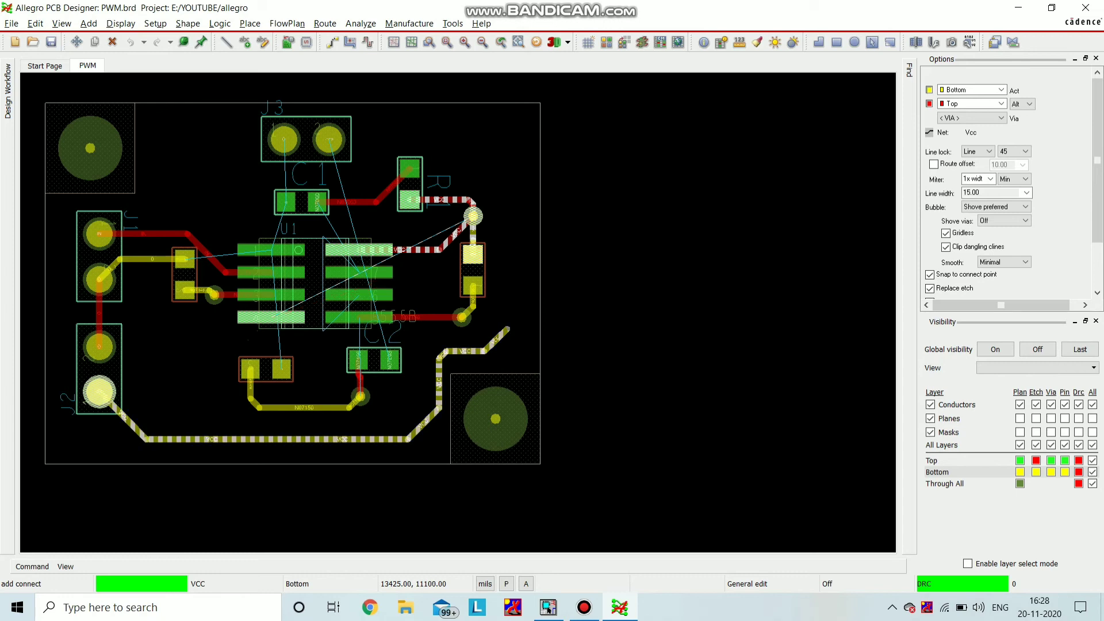
scroll(505, 238, "up", 2)
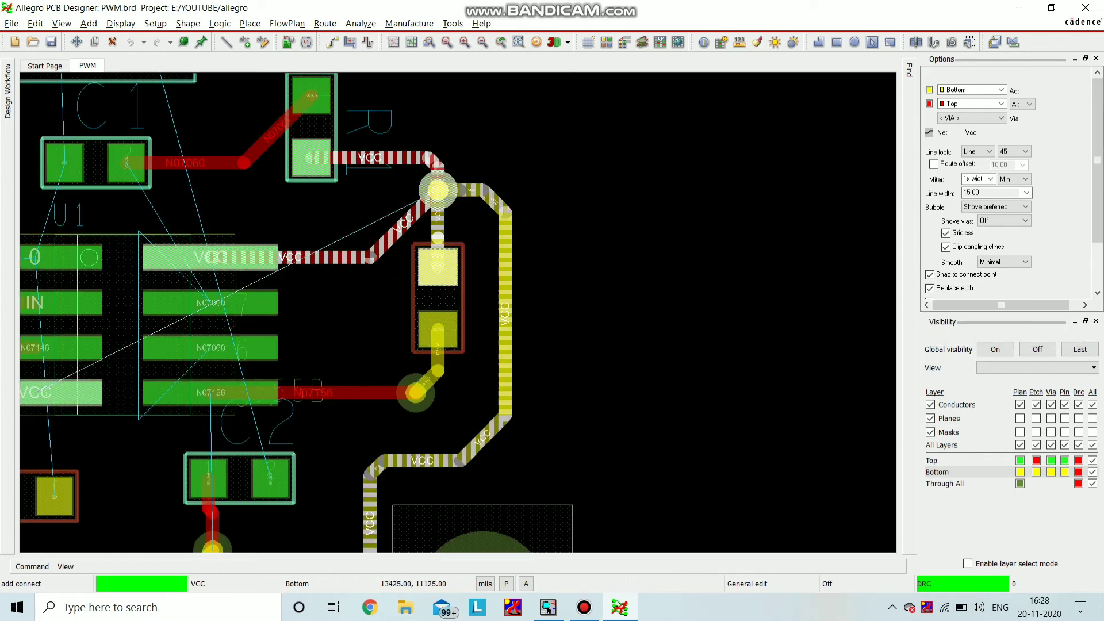
scroll(526, 224, "down", 2)
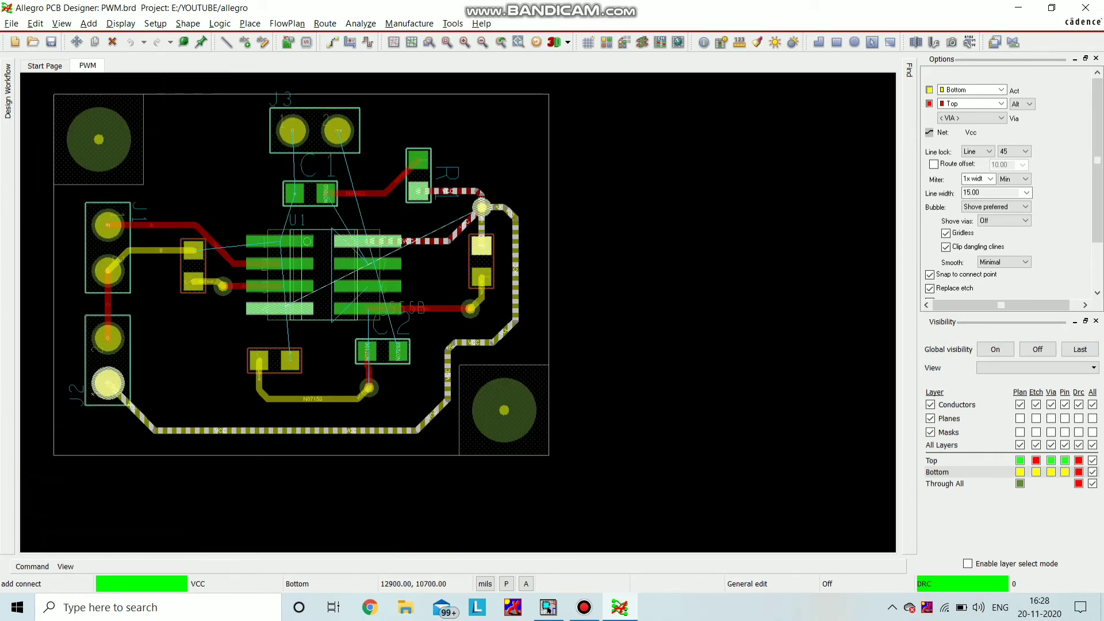
left_click(292, 131)
scroll(288, 177, "up", 2)
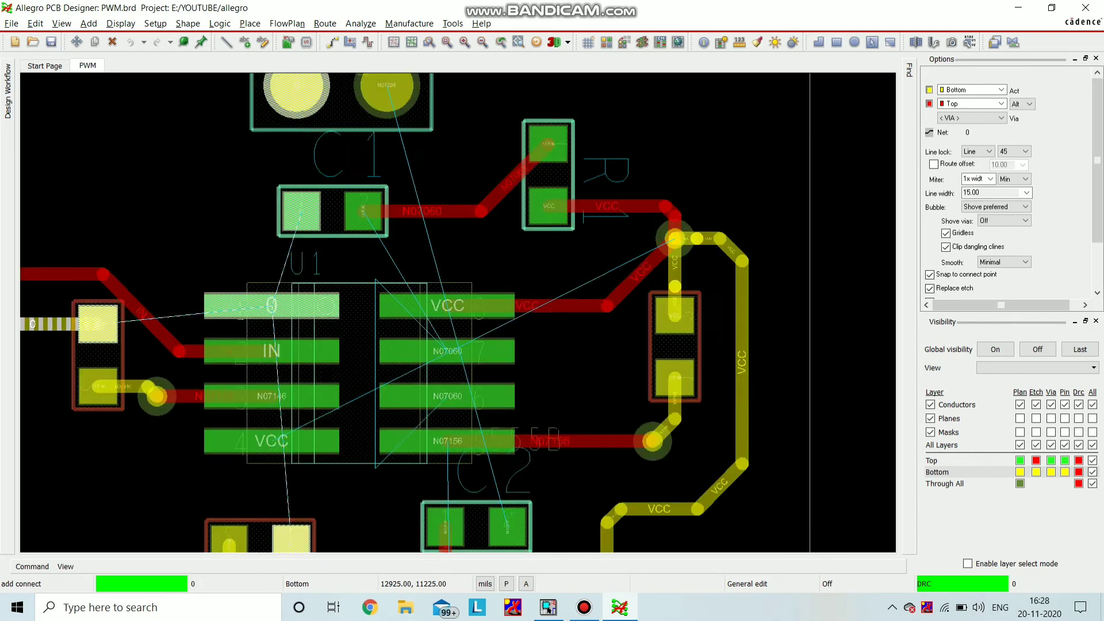
scroll(314, 245, "down", 2)
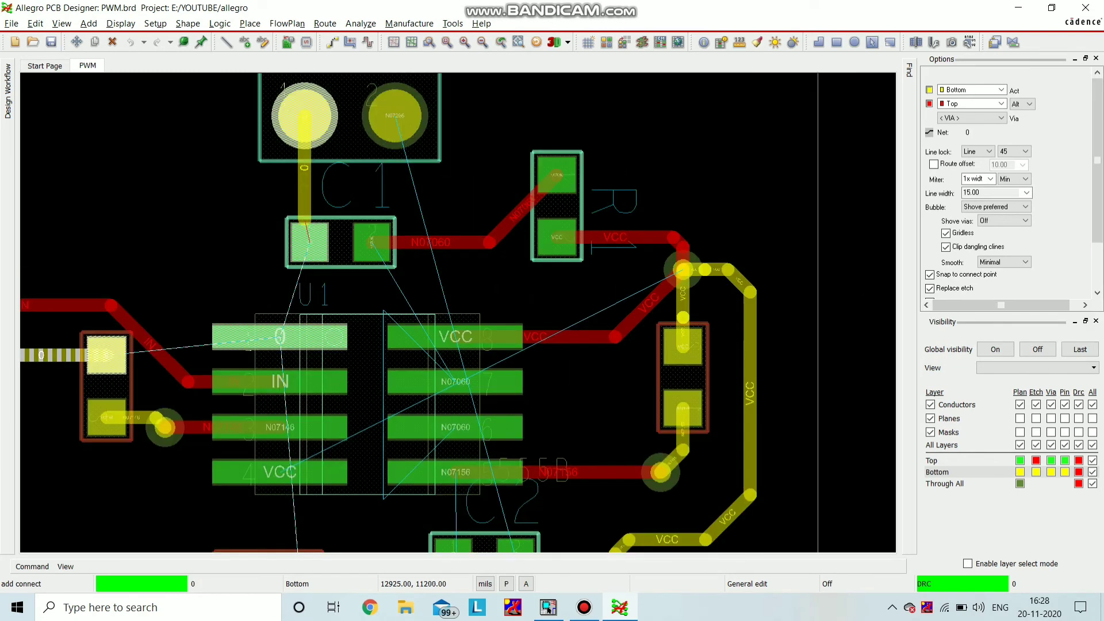
right_click(261, 187)
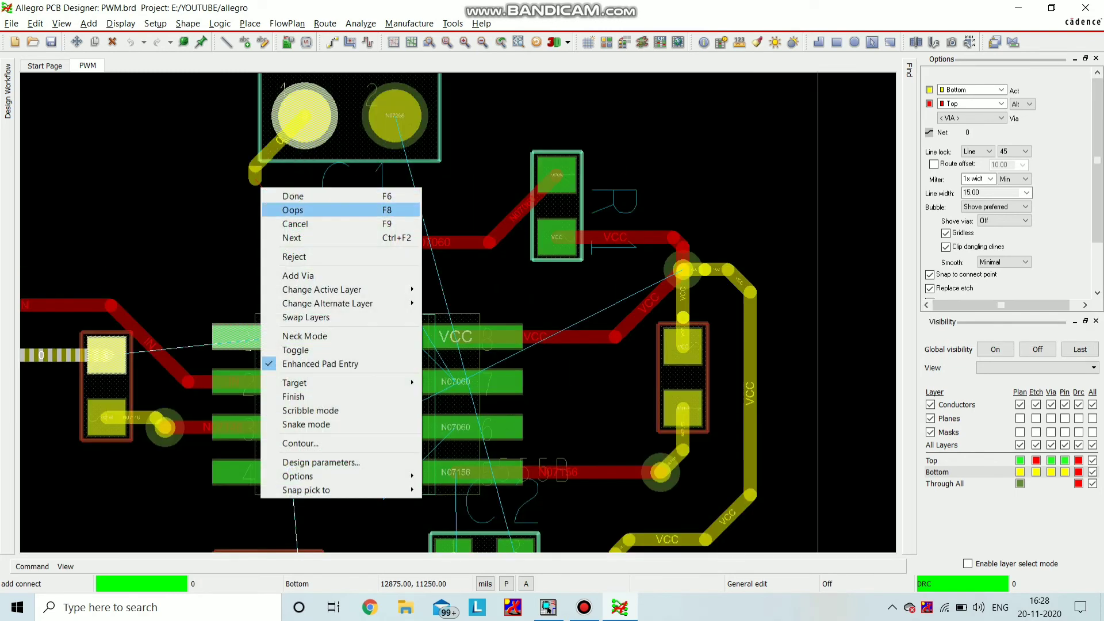
left_click(271, 211)
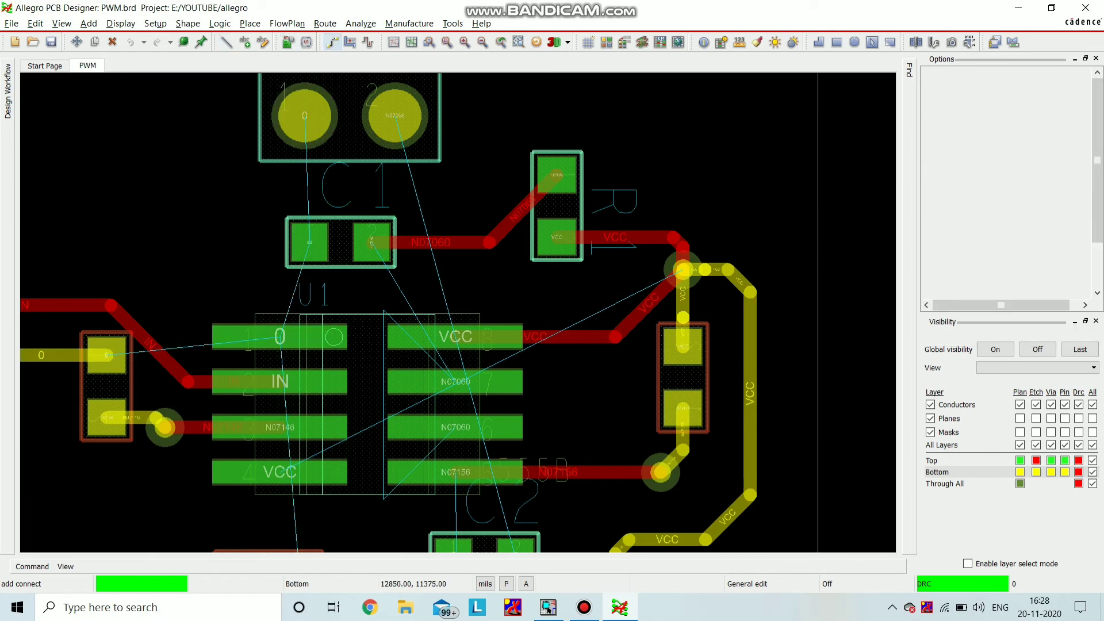
Route net 0 from J3 pin 1 to C1's net 0 pad on the Top layer.
left_click(305, 118)
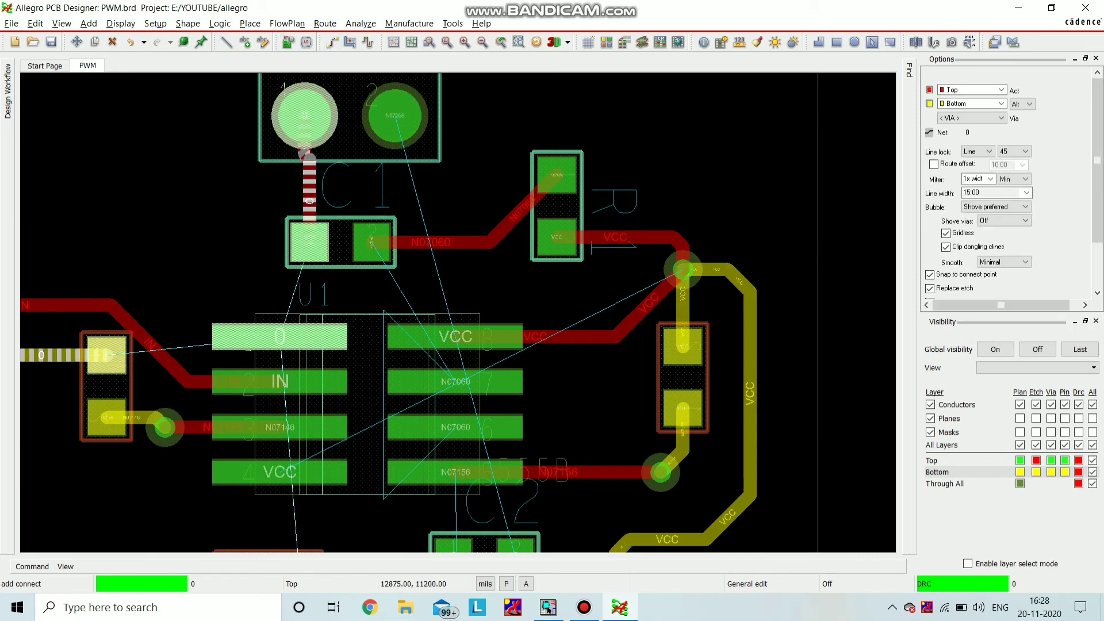
scroll(397, 167, "down", 2)
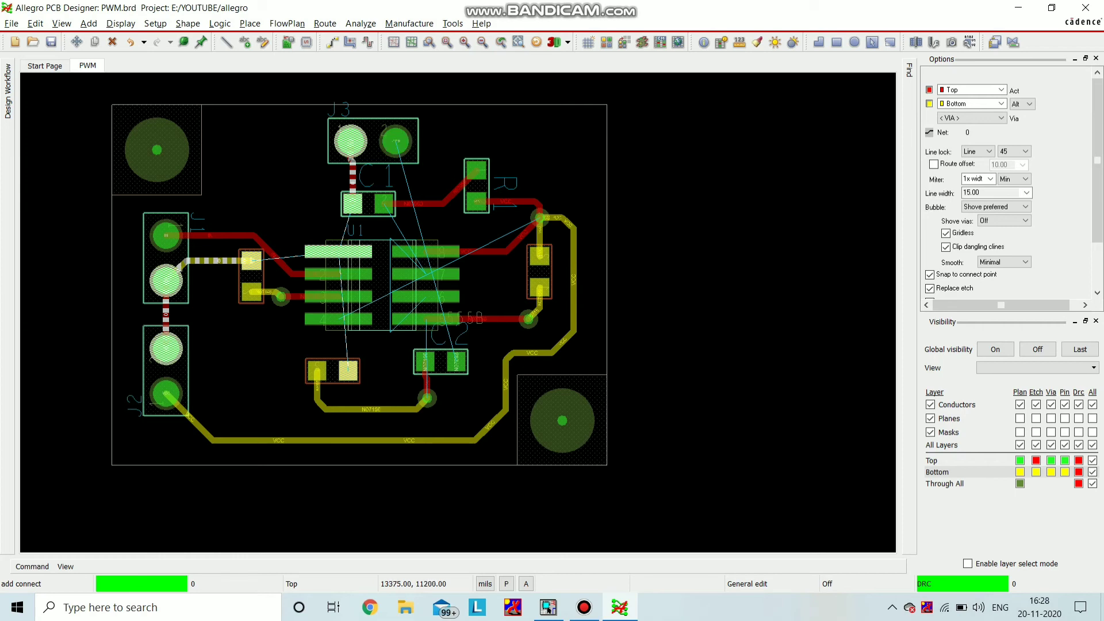
left_click(583, 607)
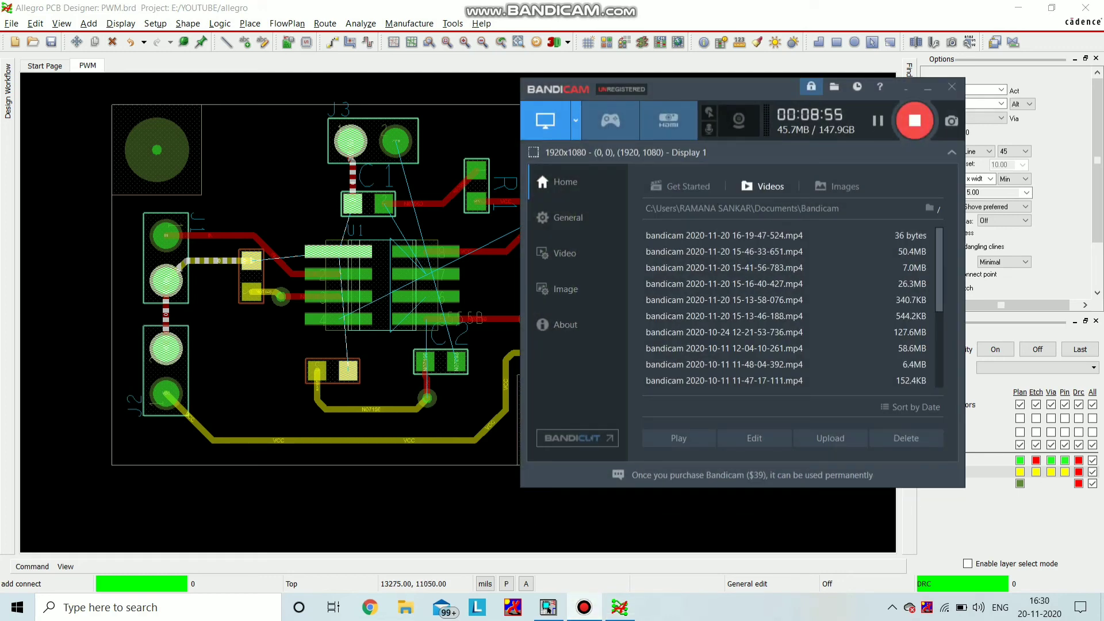
left_click(928, 89)
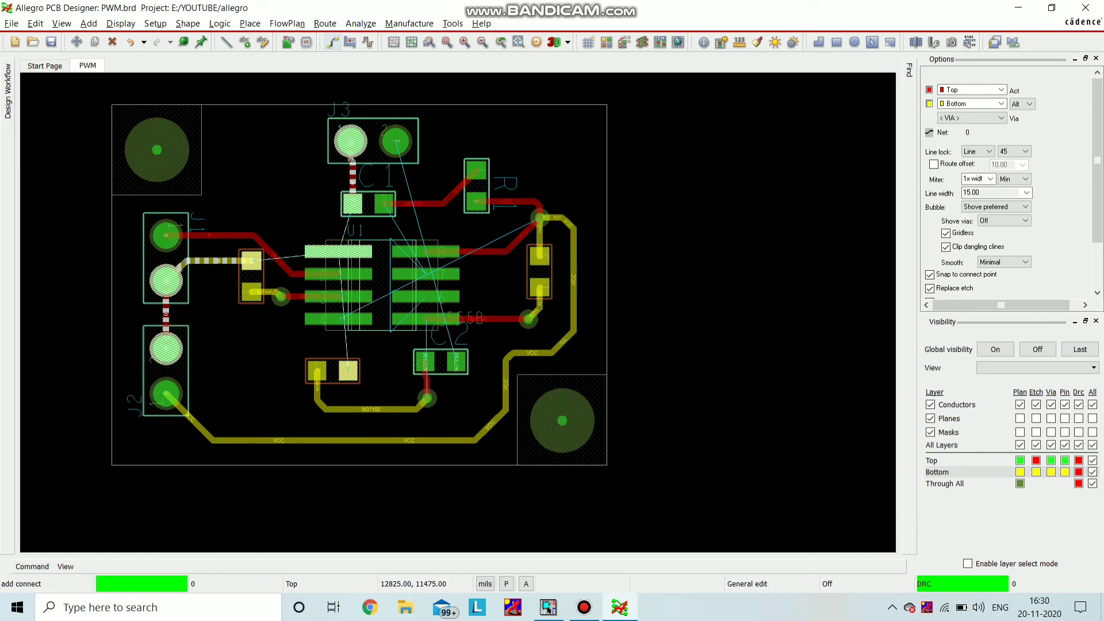
Route net 0 from C1's net 0 pad down to U1 pin 1 on the Top layer.
left_click(333, 42)
scroll(360, 211, "up", 1)
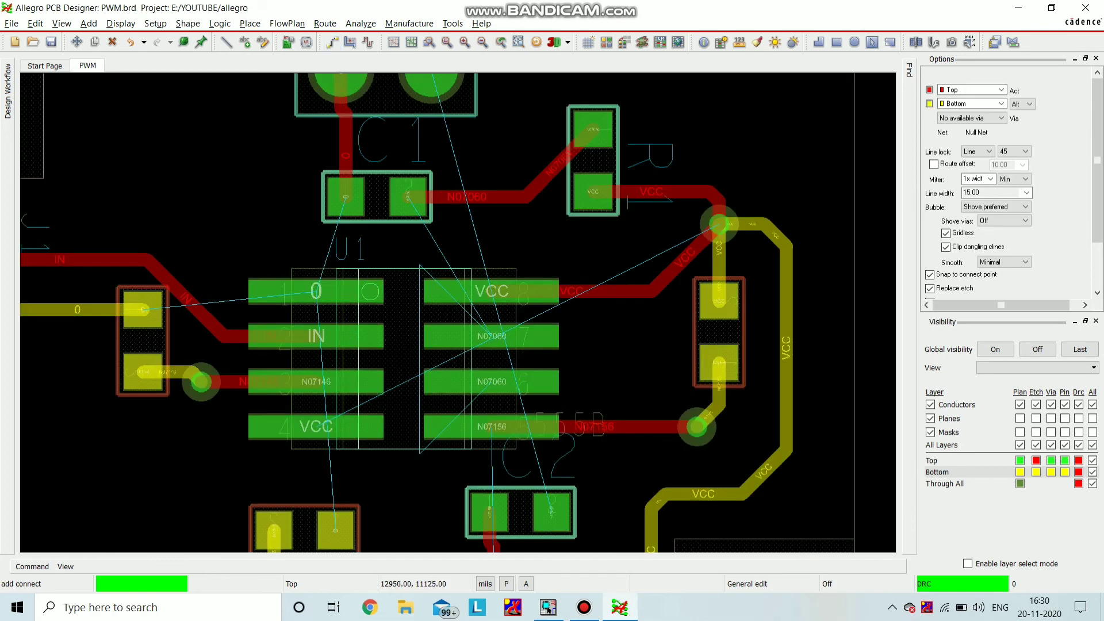
left_click(345, 197)
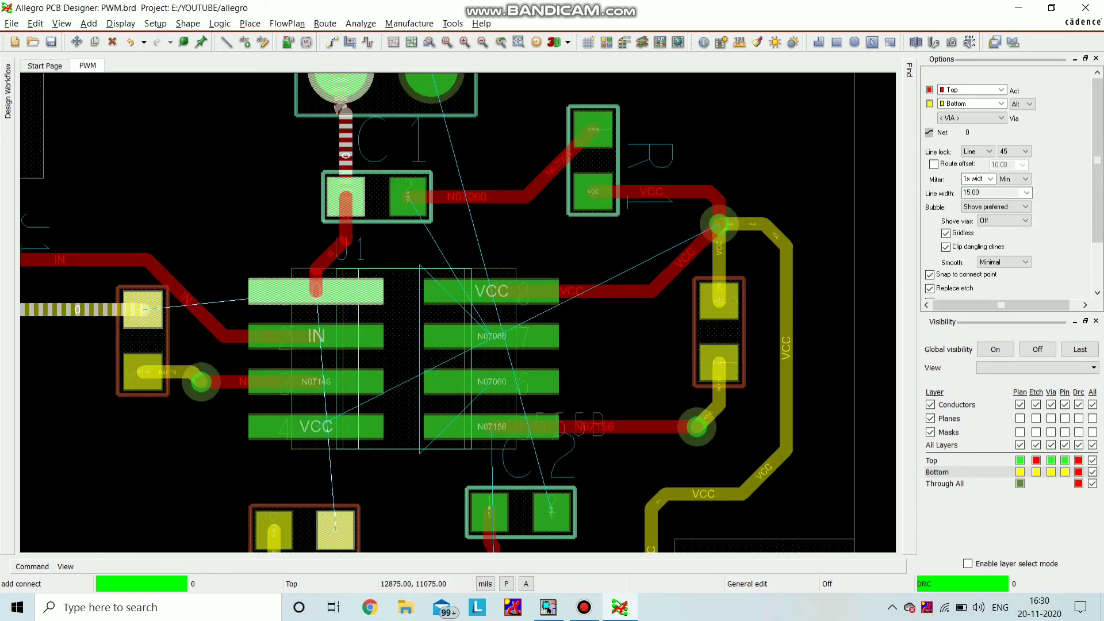
left_click(316, 289)
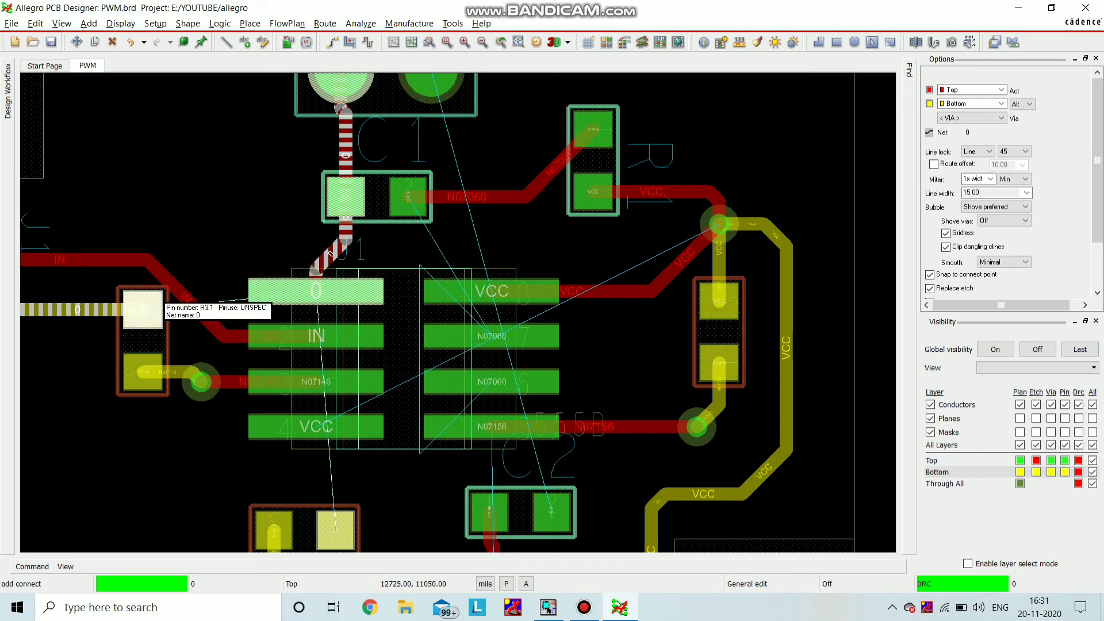
left_click(151, 305)
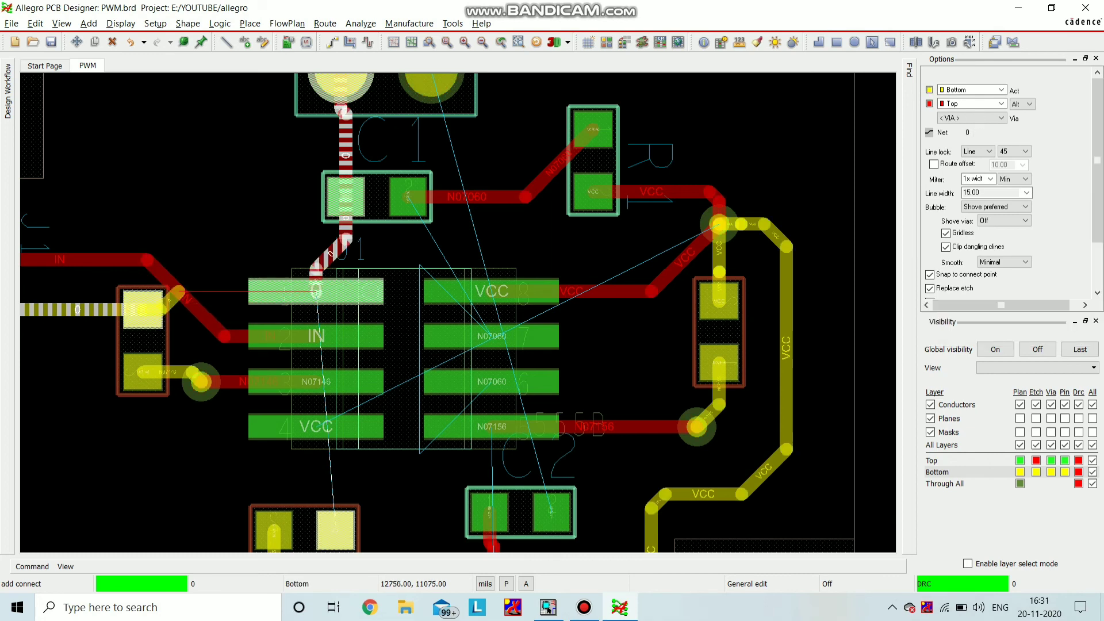
right_click(200, 250)
left_click(233, 273)
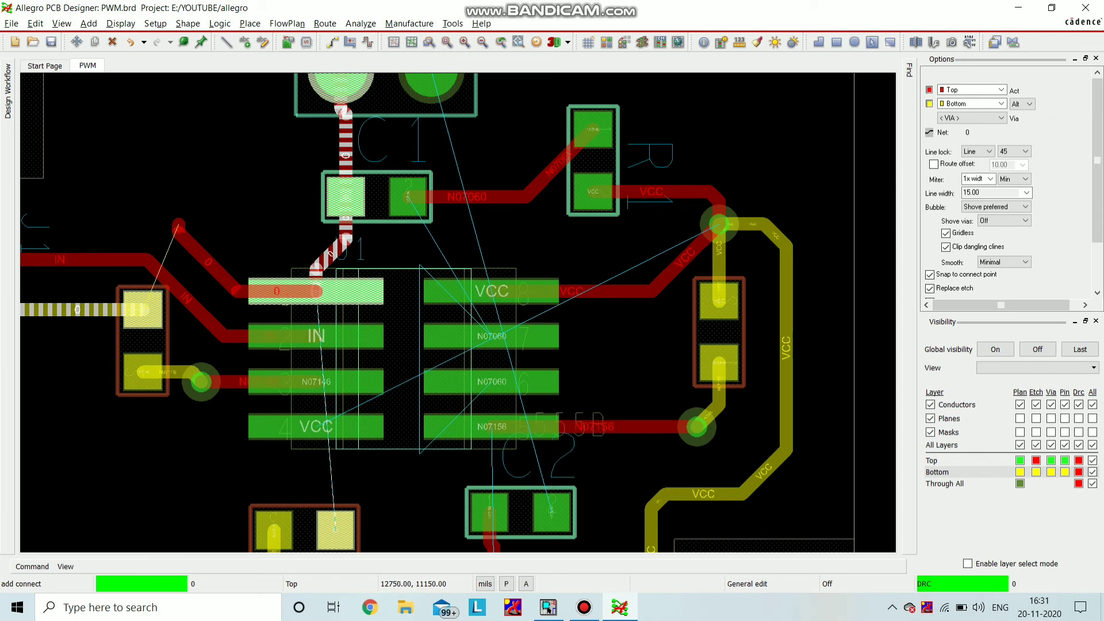
Route net 0 from U1 pin 1 on Top to a via above R3, continuing on Bottom to R3 pin 1.
left_click(179, 226)
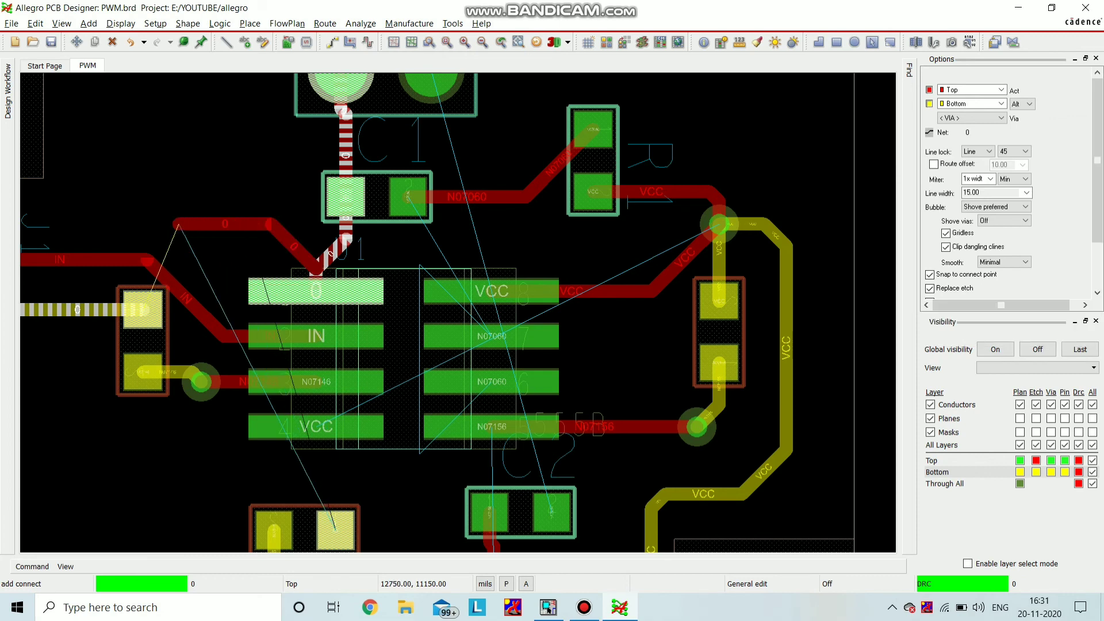
double_click(156, 225)
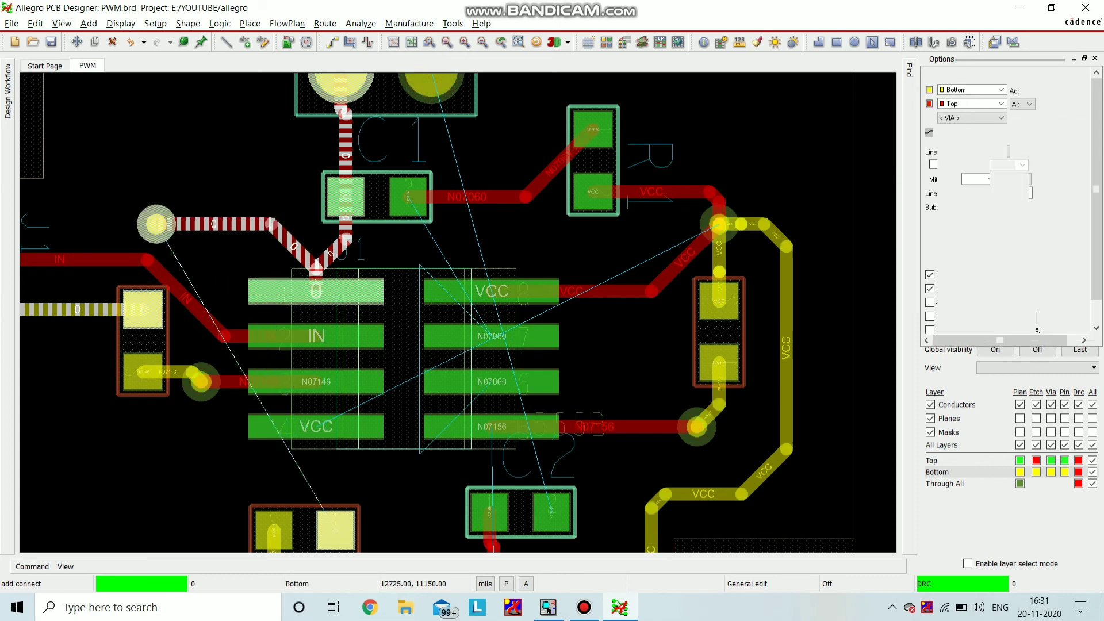
left_click(142, 309)
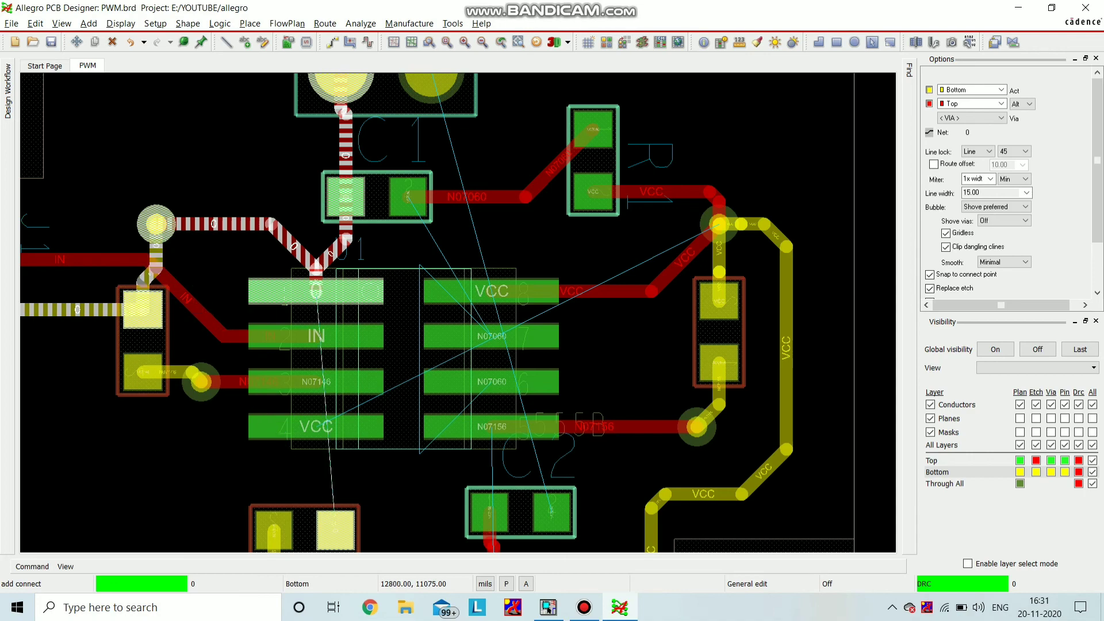
Route net 0 on Bottom from the component below U1, around R3, to the net 0 trace between J1 and R3.
scroll(214, 282, "down", 1)
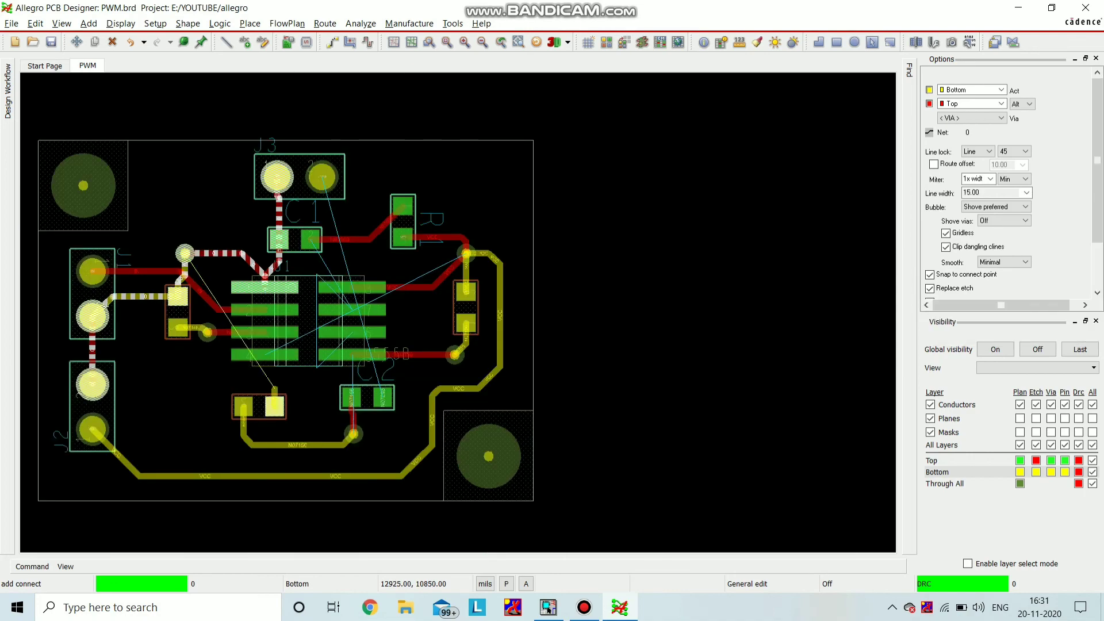
left_click(274, 403)
scroll(184, 282, "up", 2)
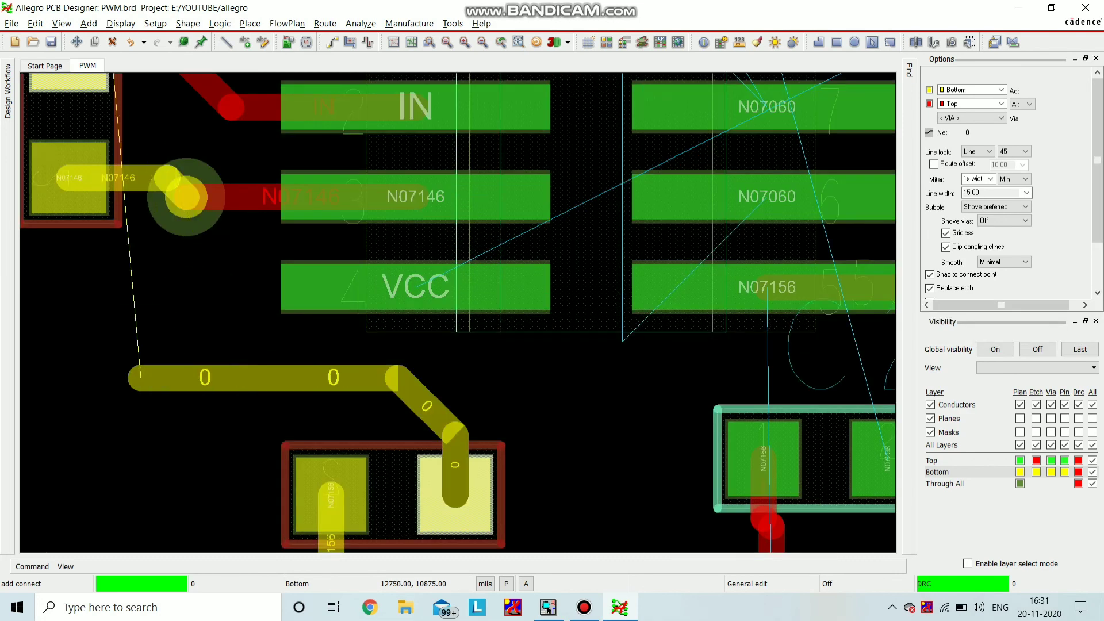
scroll(137, 372, "down", 2)
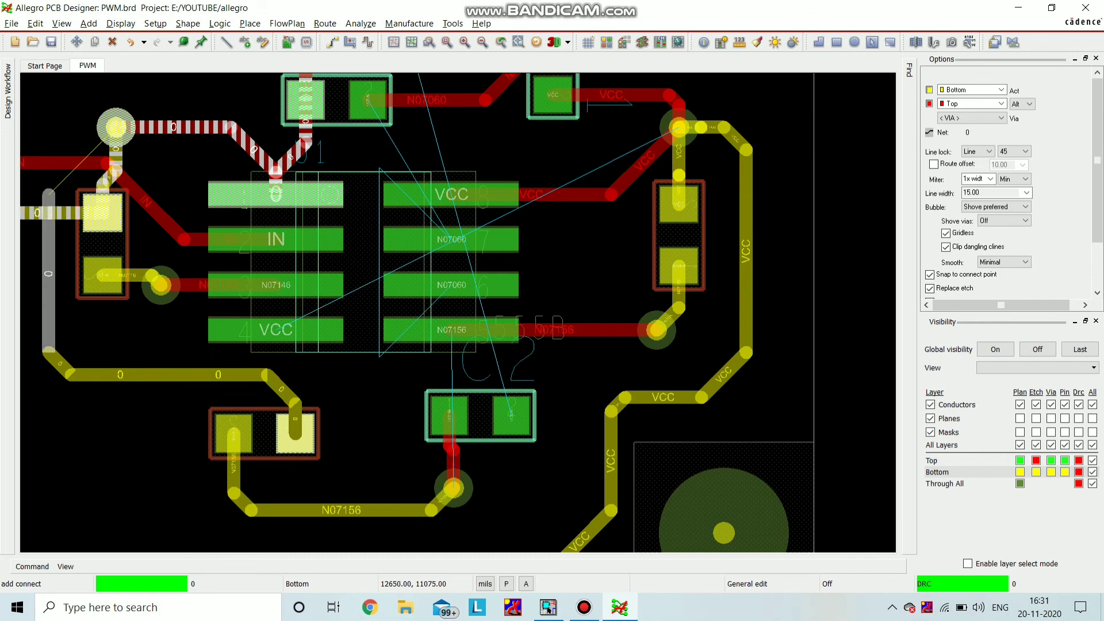
left_click(49, 211)
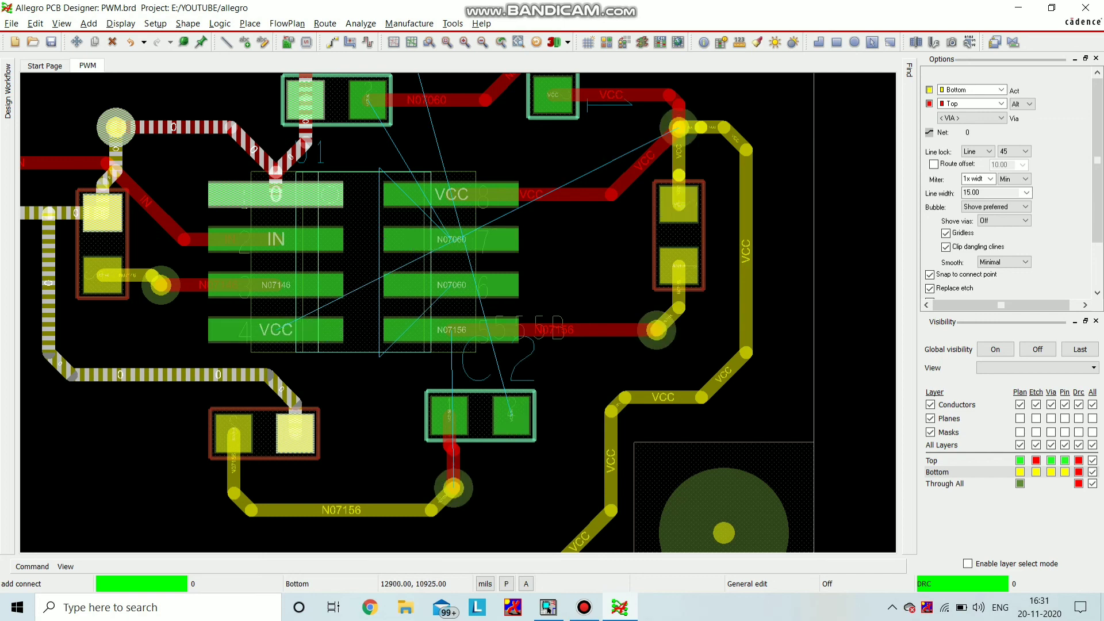
Route VCC from U1 pin 4 between the two pad rows to U1 pin 8 on the Top layer.
left_click(322, 330)
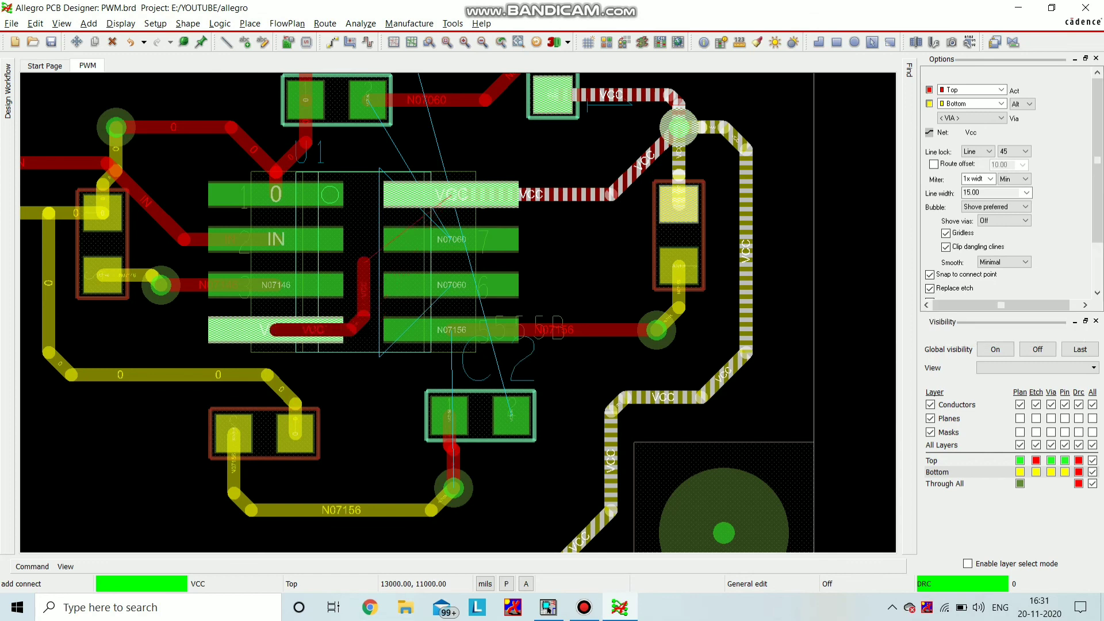
left_click(391, 194)
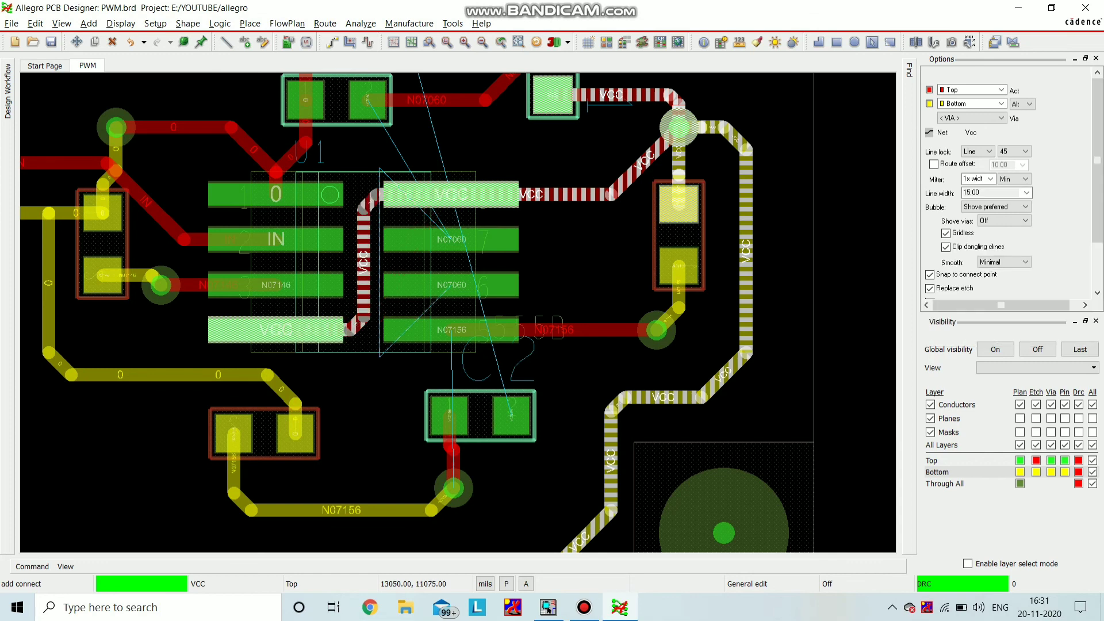
Route net N07060 from C1 to U1 pin 7, crossing the VCC trace on Bottom between two vias.
left_click(365, 102)
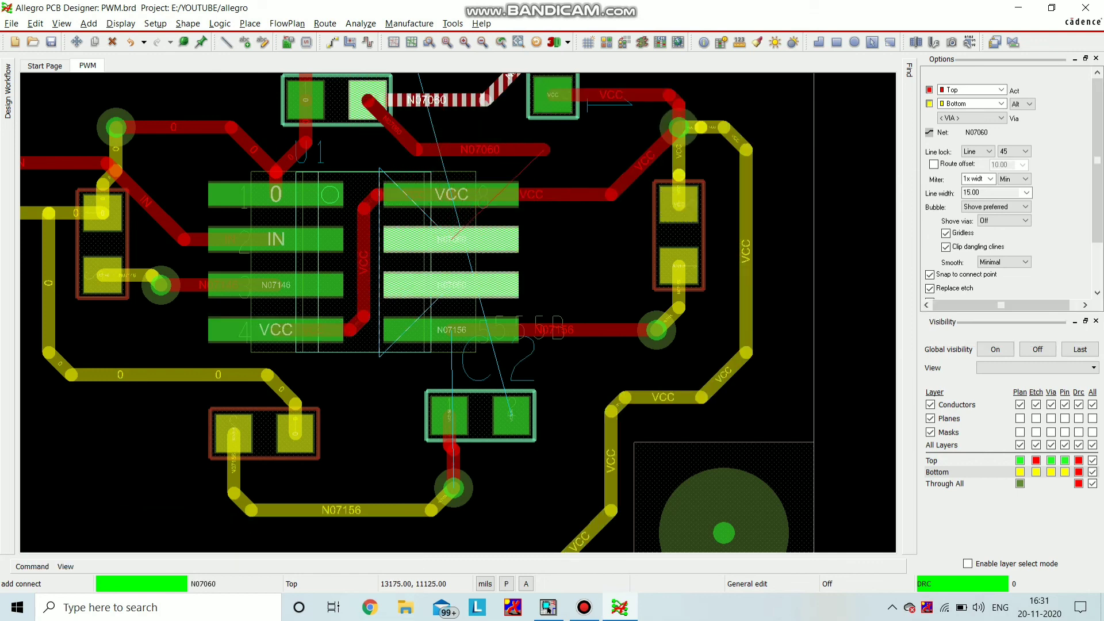
double_click(567, 150)
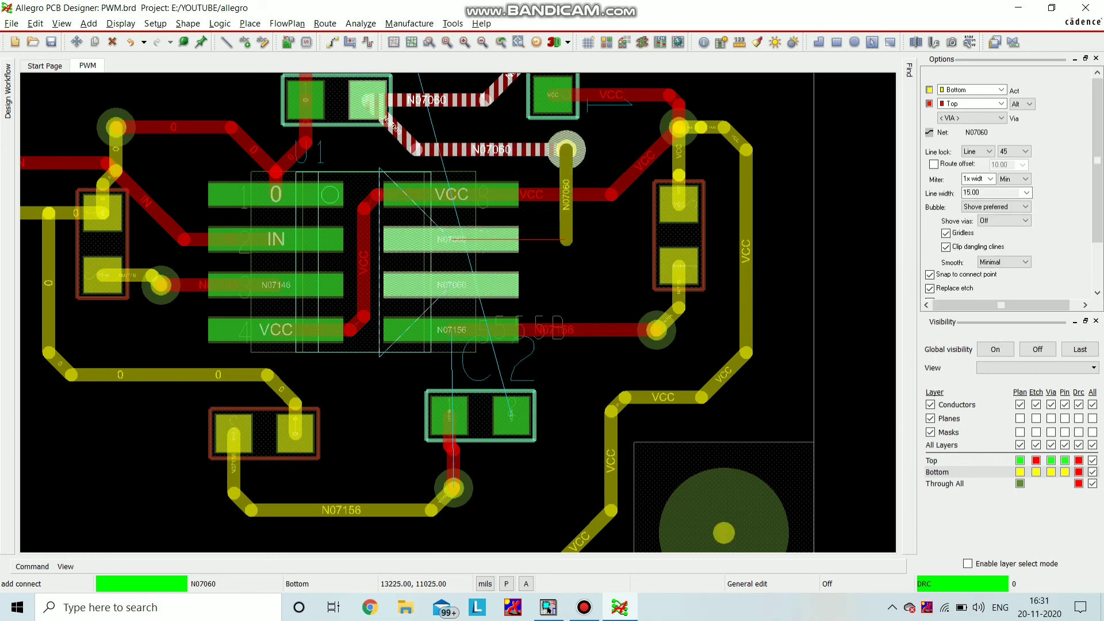
double_click(566, 239)
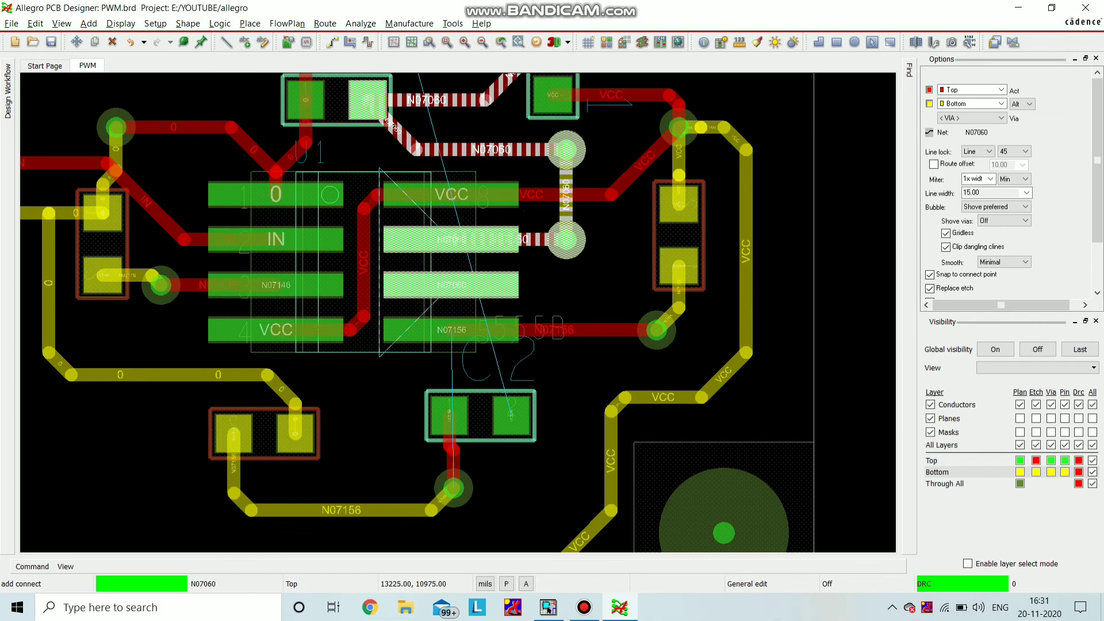